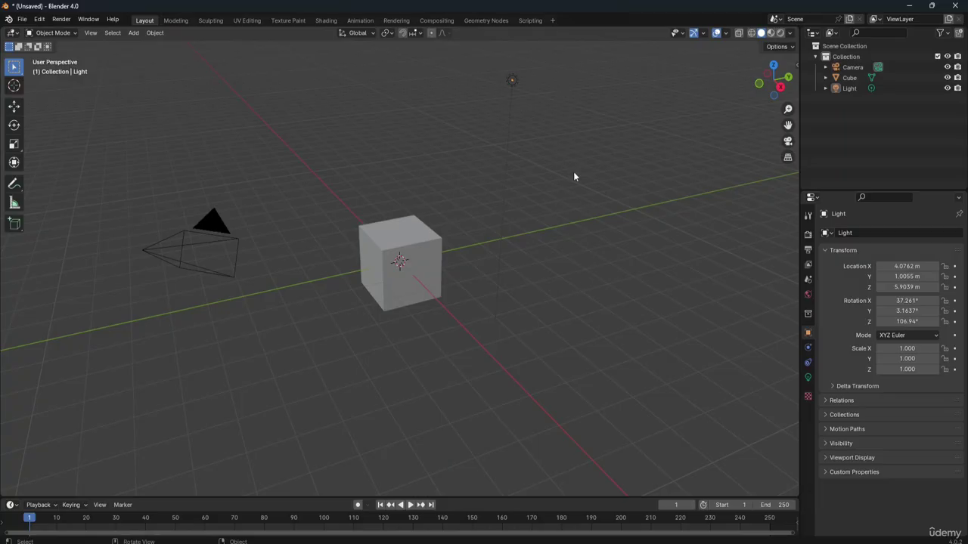
click(416, 259)
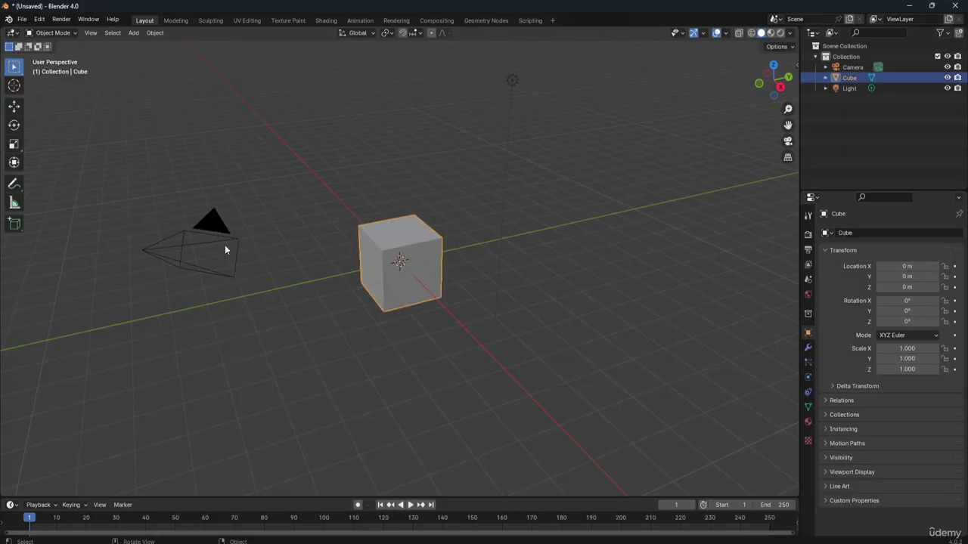
click(225, 250)
click(513, 80)
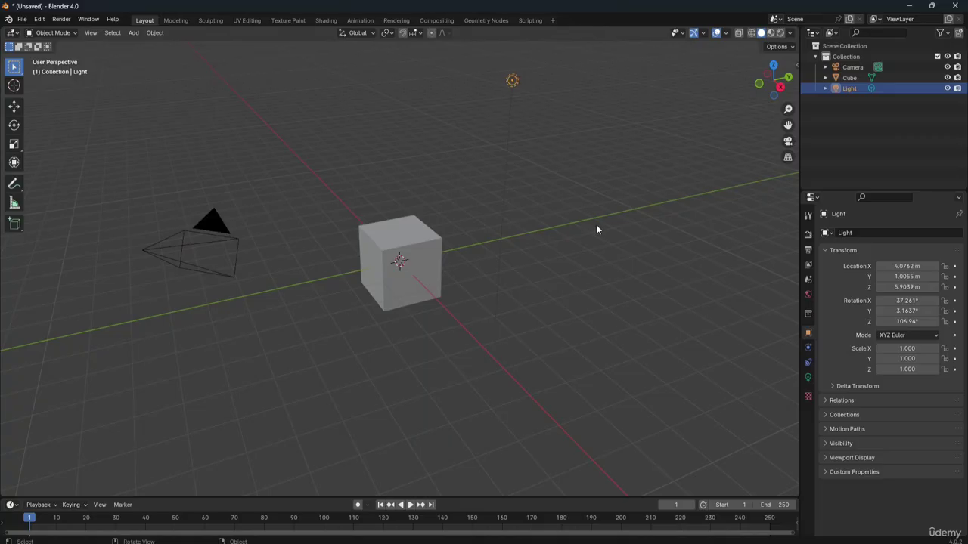
click(577, 187)
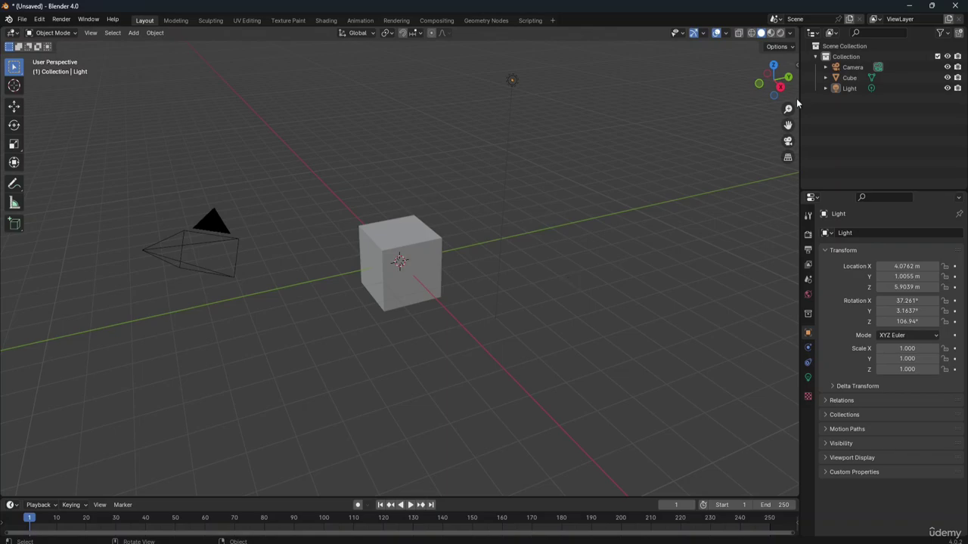
Step: Switch to the top orthographic view and delete the light and the camera from the scene
click(773, 66)
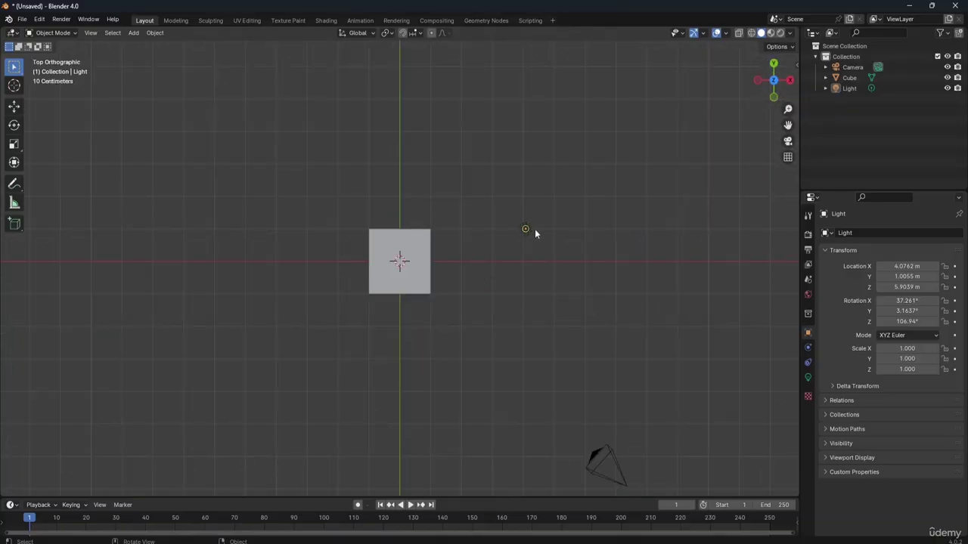
click(525, 230)
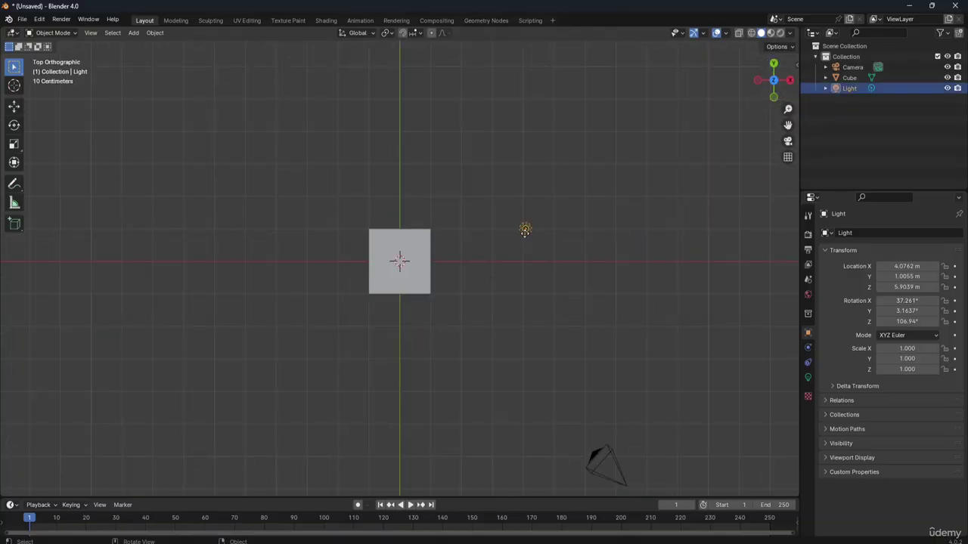
key(x)
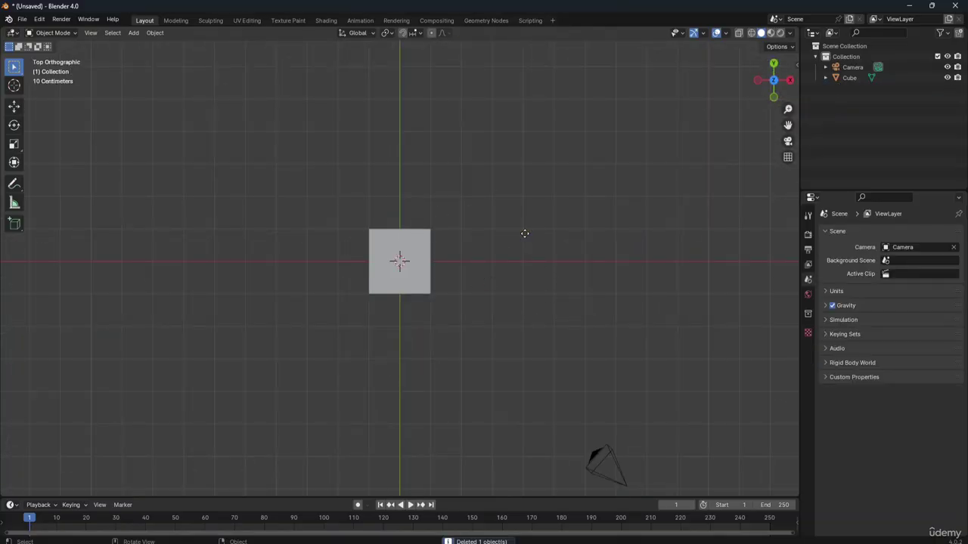
click(610, 466)
key(x)
click(608, 466)
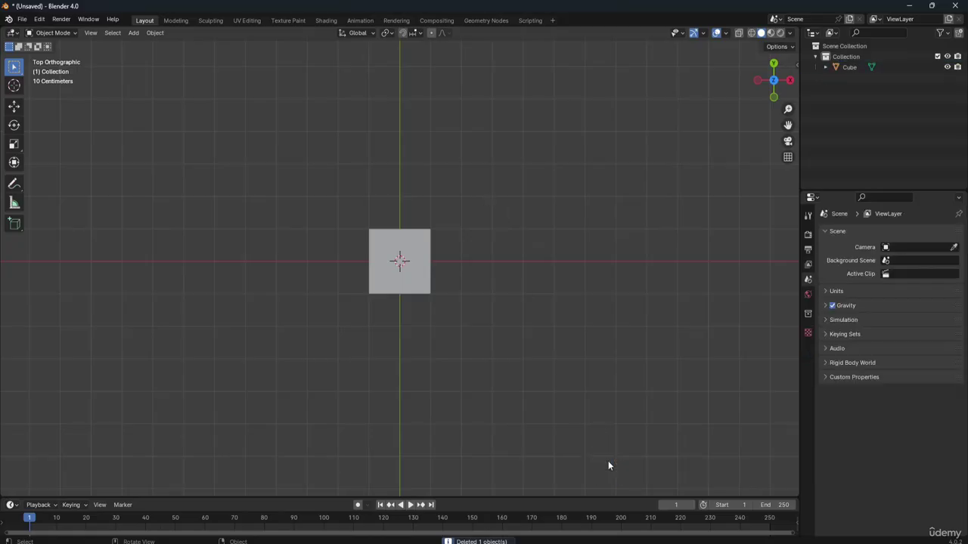
Step: Duplicate the default cube and move the copy to about X -3.8 m, Y 0.1 m
click(418, 275)
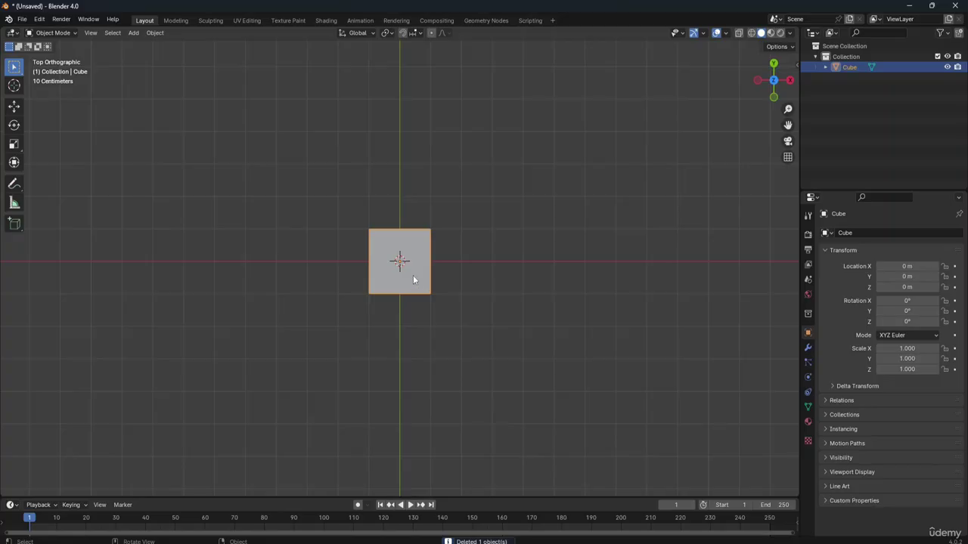
key(shift+d)
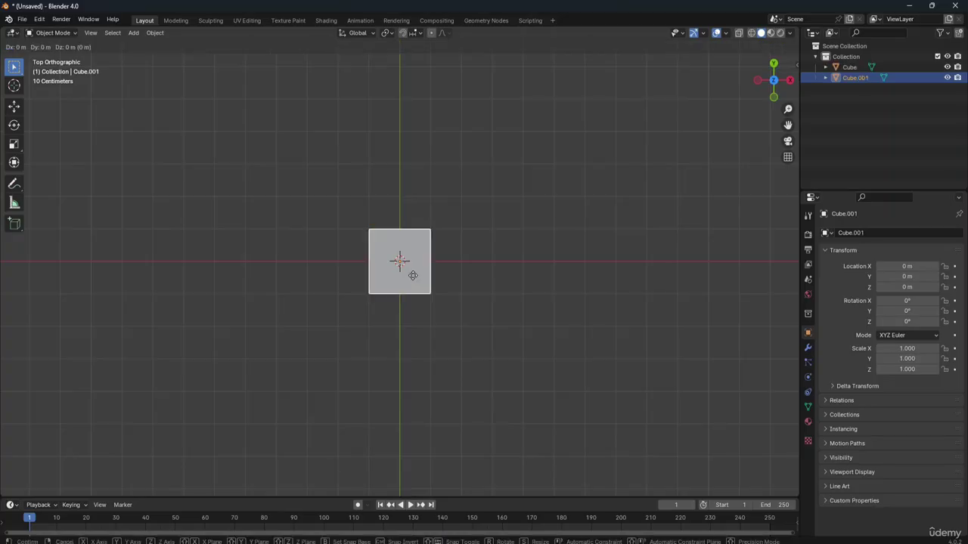
right_click(375, 283)
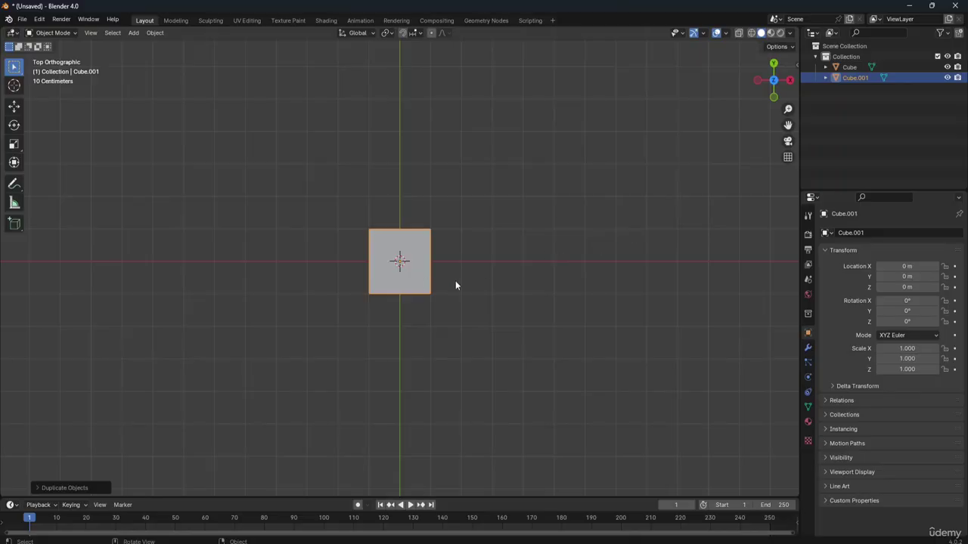
key(g)
click(339, 279)
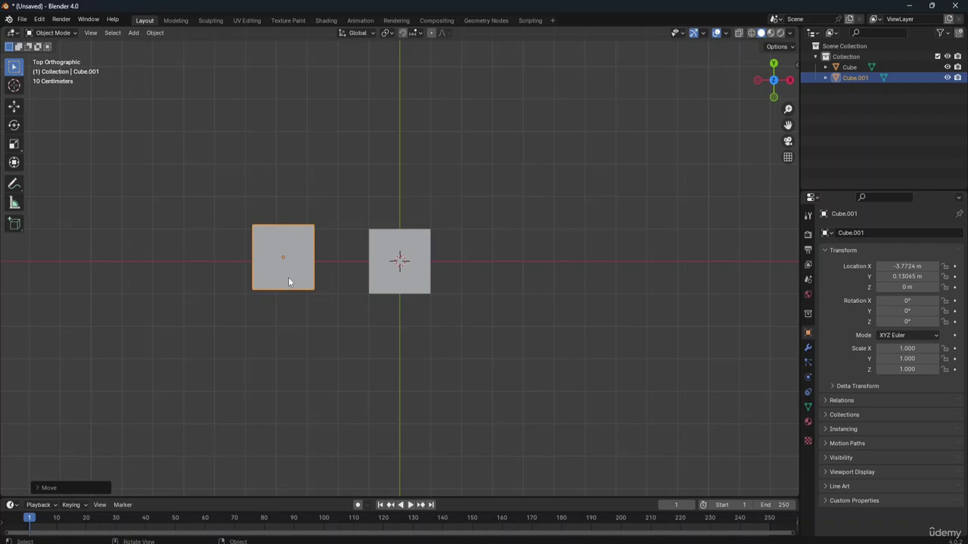
Step: Add three more cube copies at about X -3.9, Y 3.6 m; X 0, Y 3.7 m; and X -1.9, Y -2.9 m
key(shift+d)
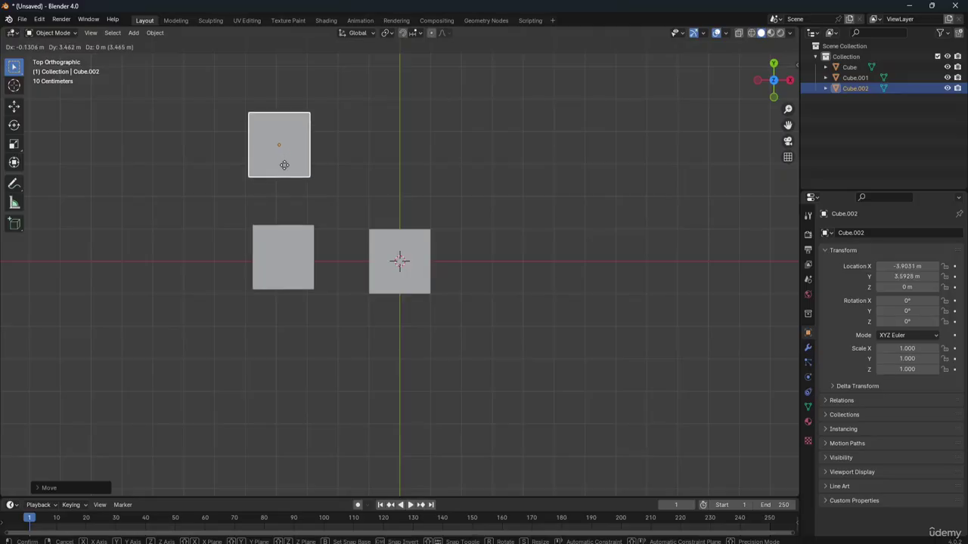
click(284, 165)
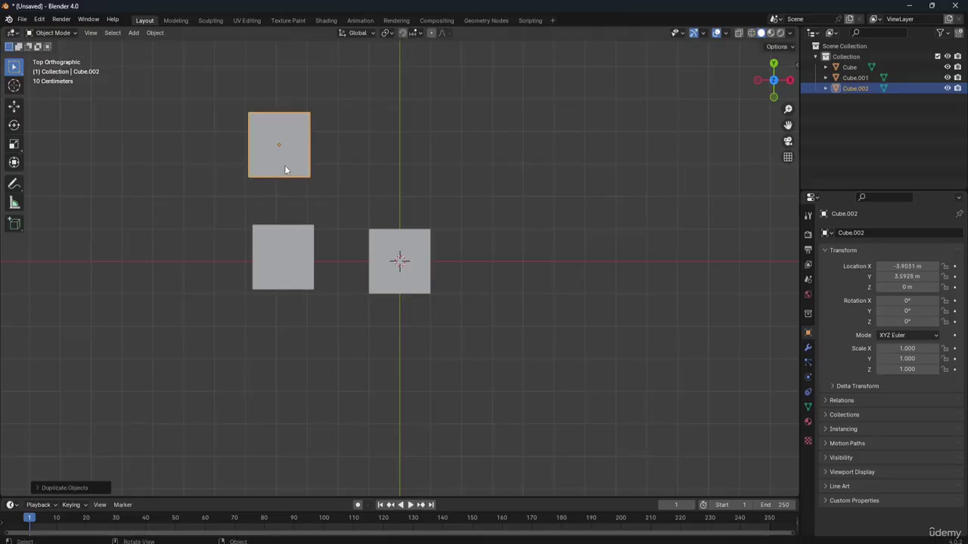
key(shift+d)
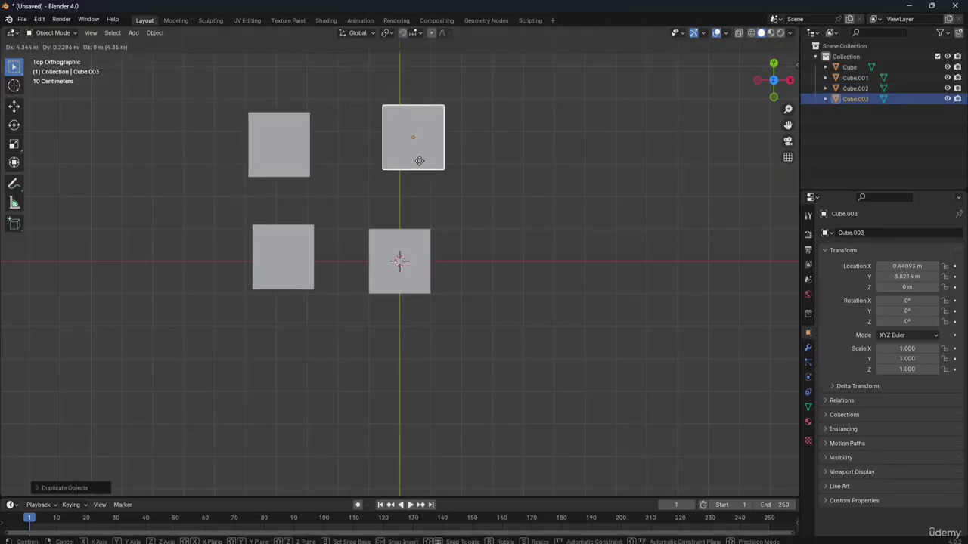
click(404, 171)
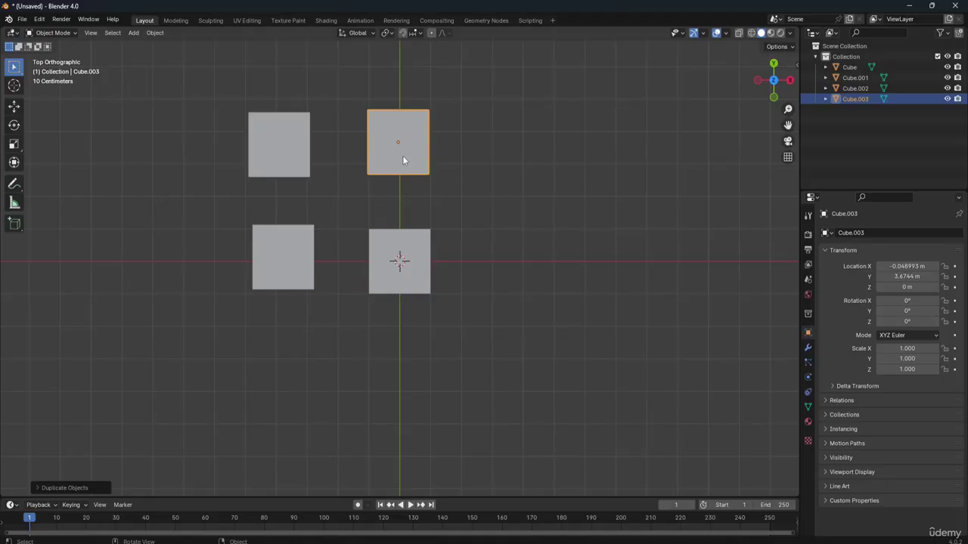
key(shift+d)
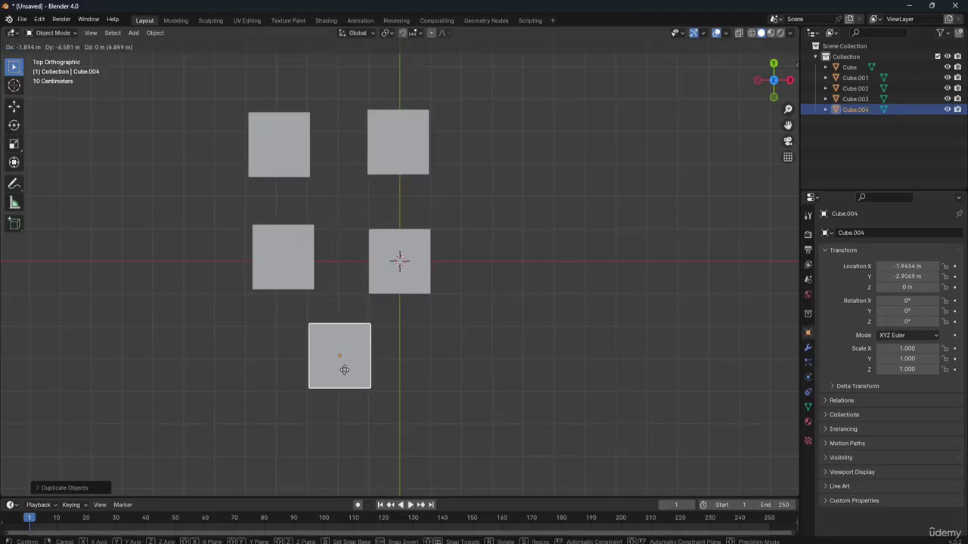
click(344, 370)
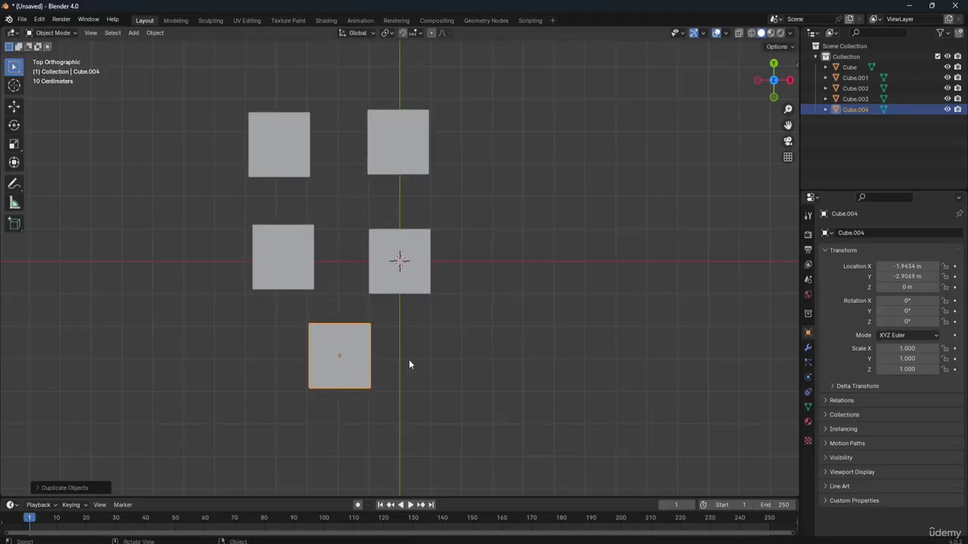
Step: Duplicate the central cube and its copies to about X 2.9, Y 1.9 m; X 3.1, Y -1.1 m; and X 6.0, Y 0.2 m
click(412, 263)
key(shift+d)
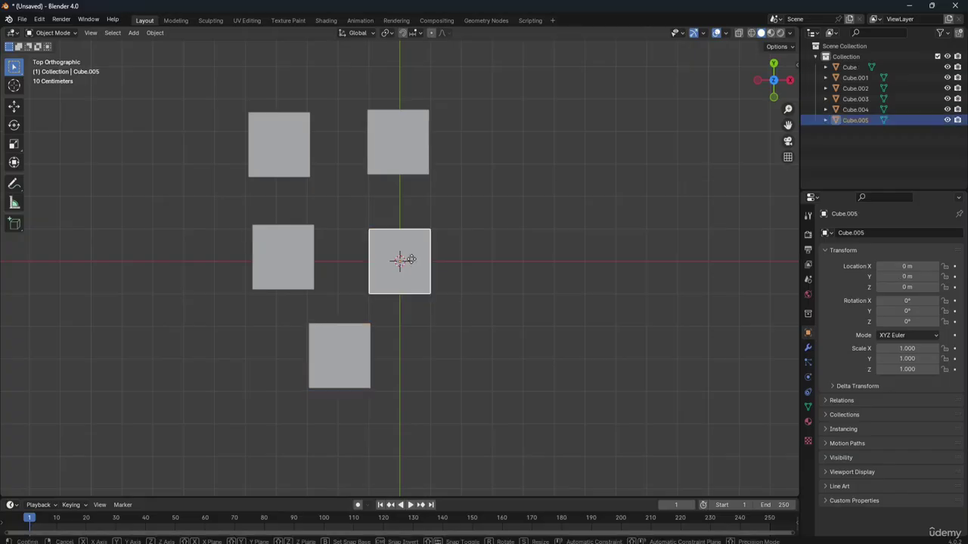
click(501, 200)
key(shift+d)
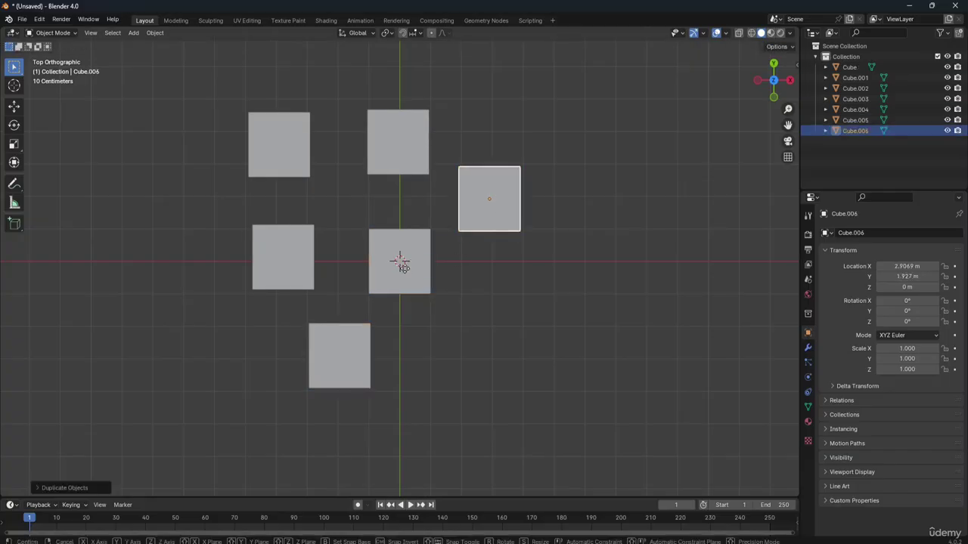
click(411, 365)
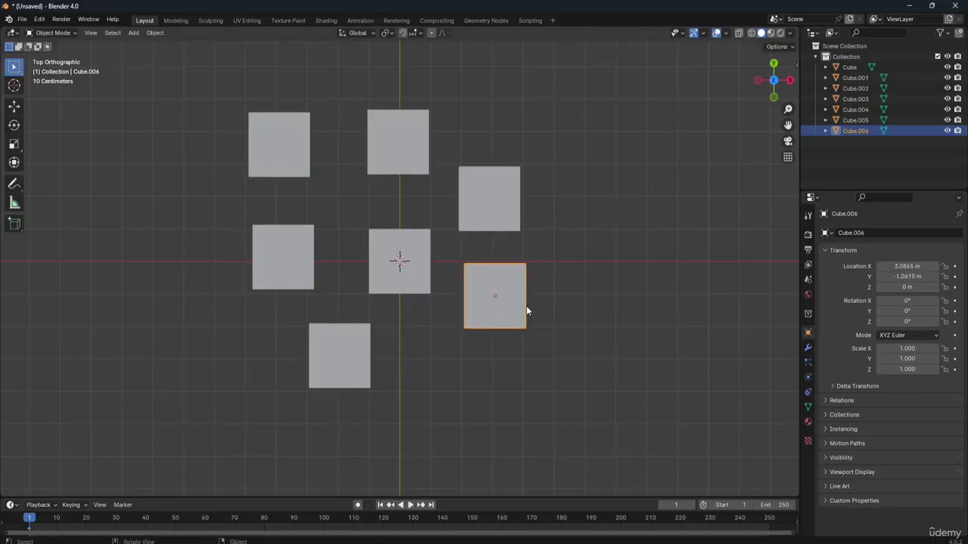
key(shift+d)
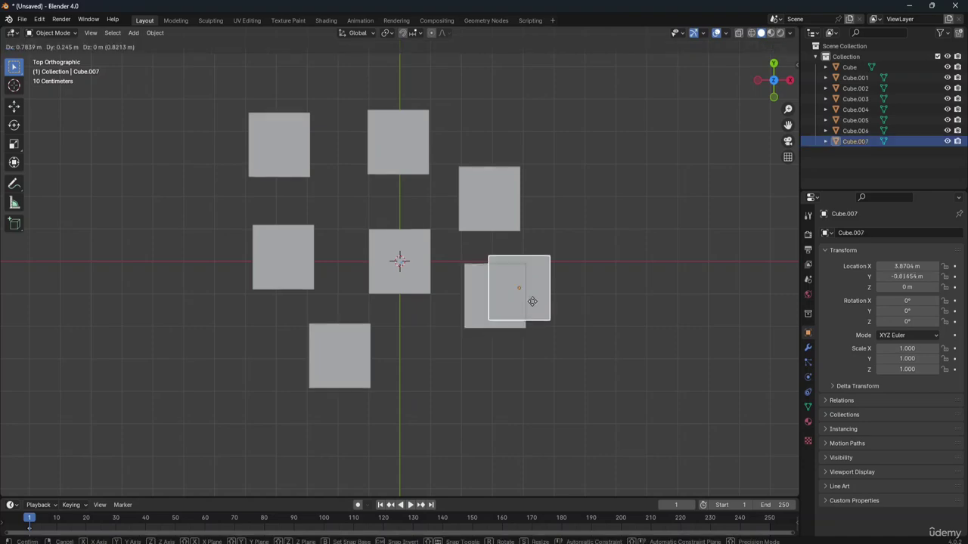
click(599, 256)
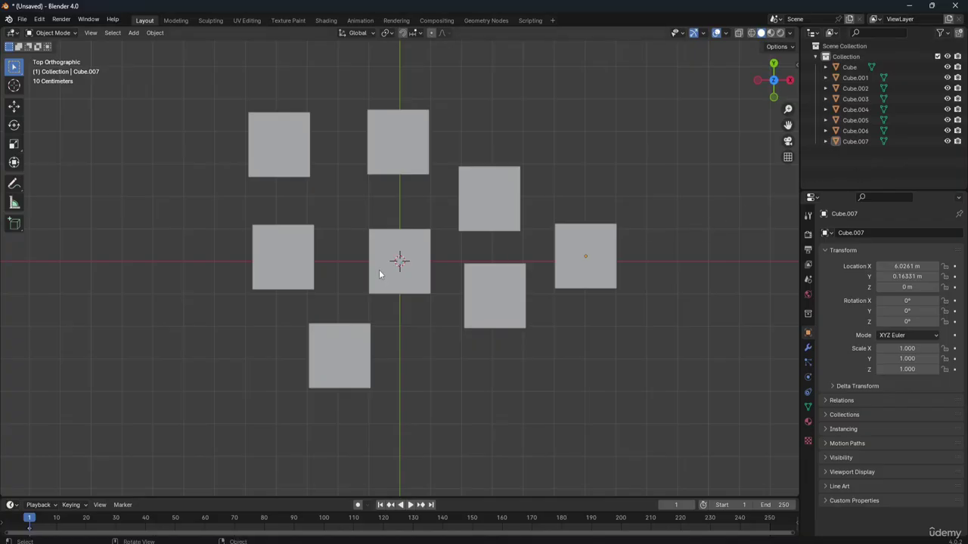
Step: Select all eight cubes with the one directly above the centre cube active, and rotate them together to about -0.3° on Z
click(390, 286)
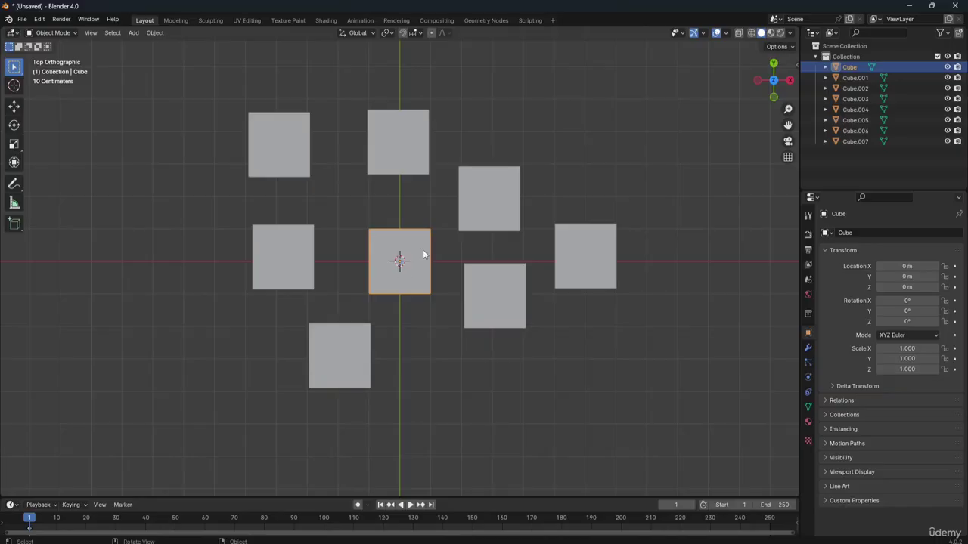
click(406, 166)
drag(189, 55, 659, 444)
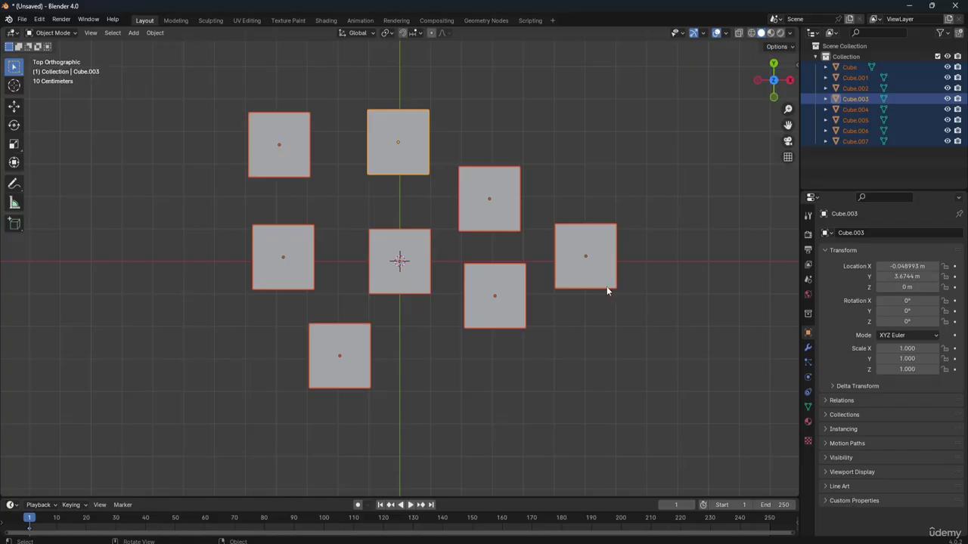
key(r)
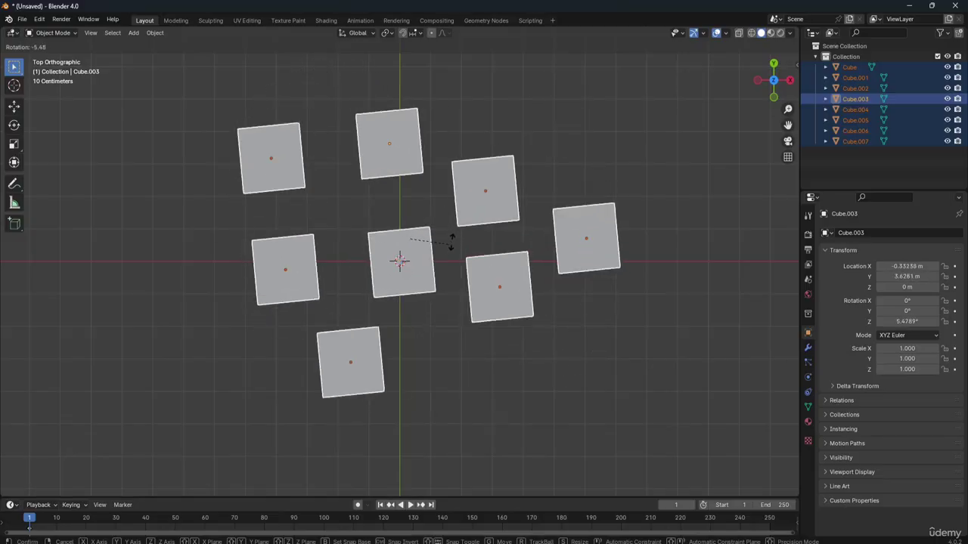
click(446, 248)
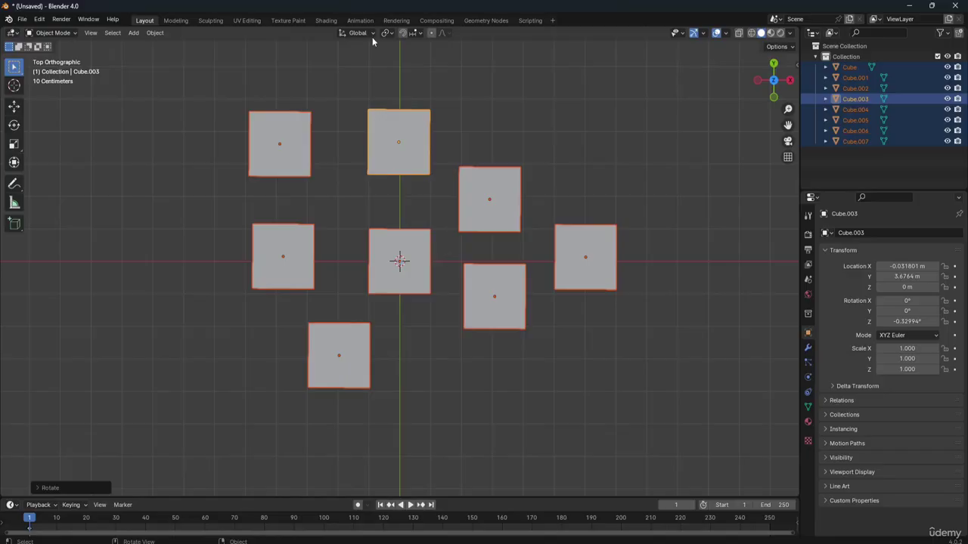
Step: Rotate the selected cubes around their median point to about -0.7° on Z
click(387, 33)
key(r)
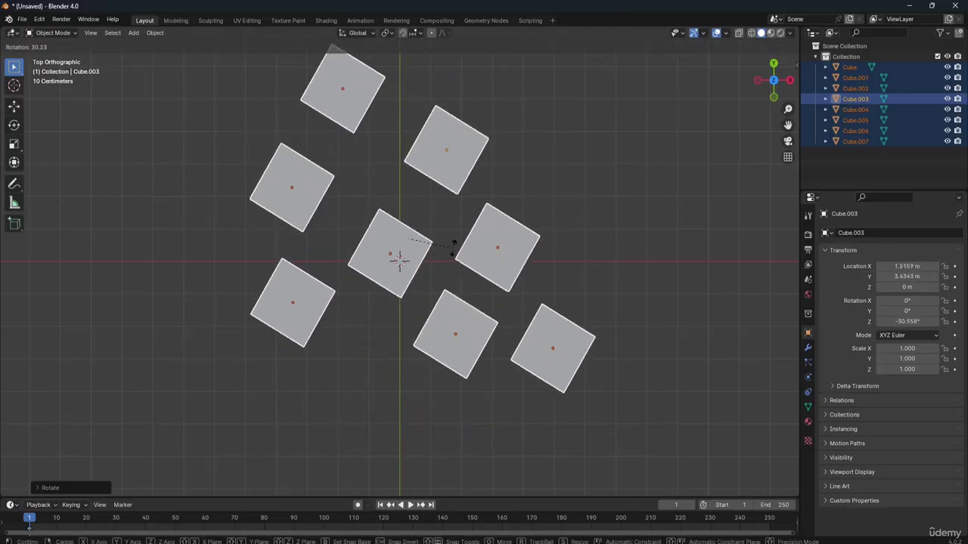
click(501, 215)
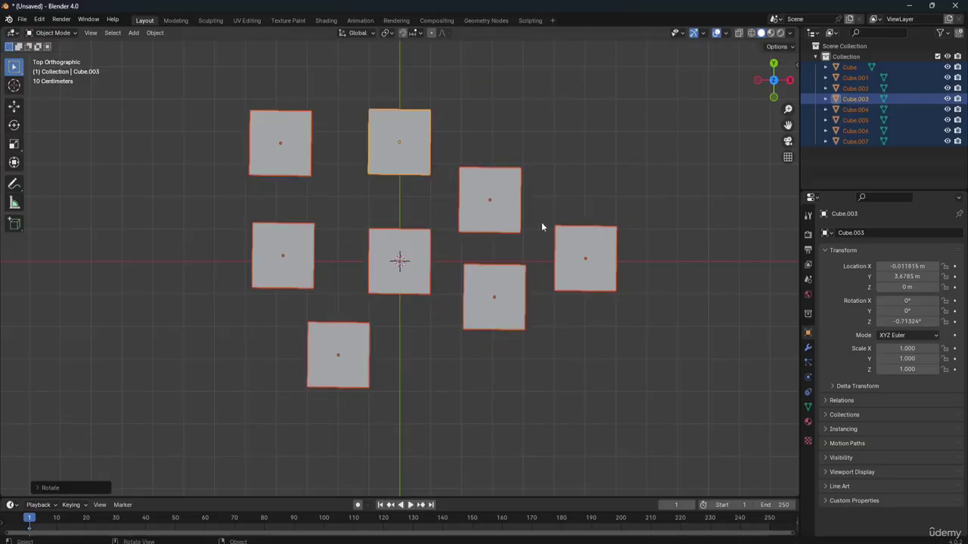
Step: Set the transform pivot point to Bounding Box Center and rotate the selected cubes by about 540°
click(392, 32)
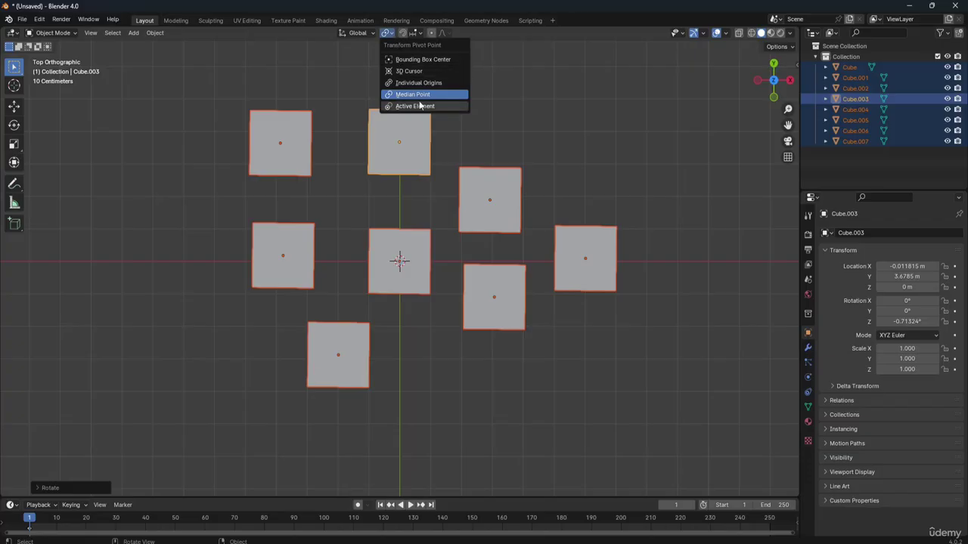
click(417, 60)
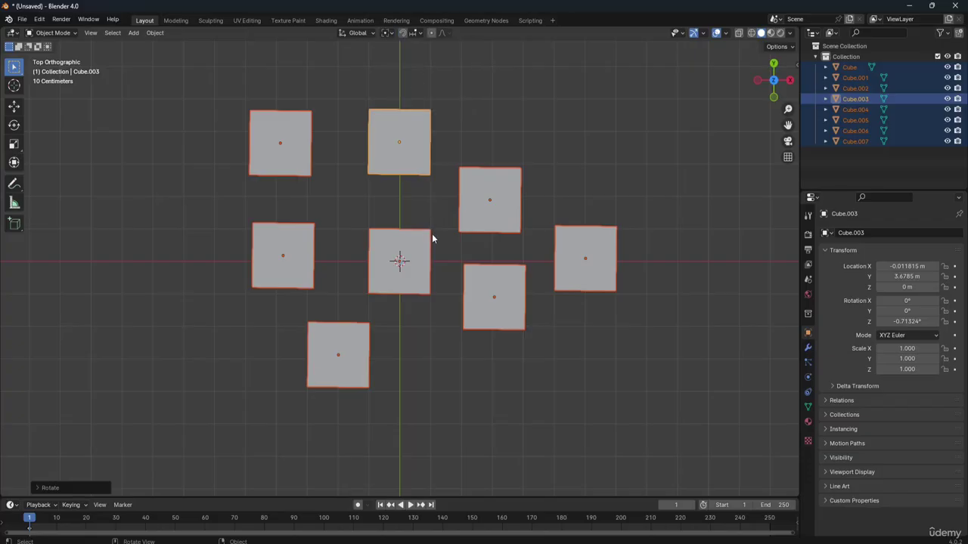
key(r)
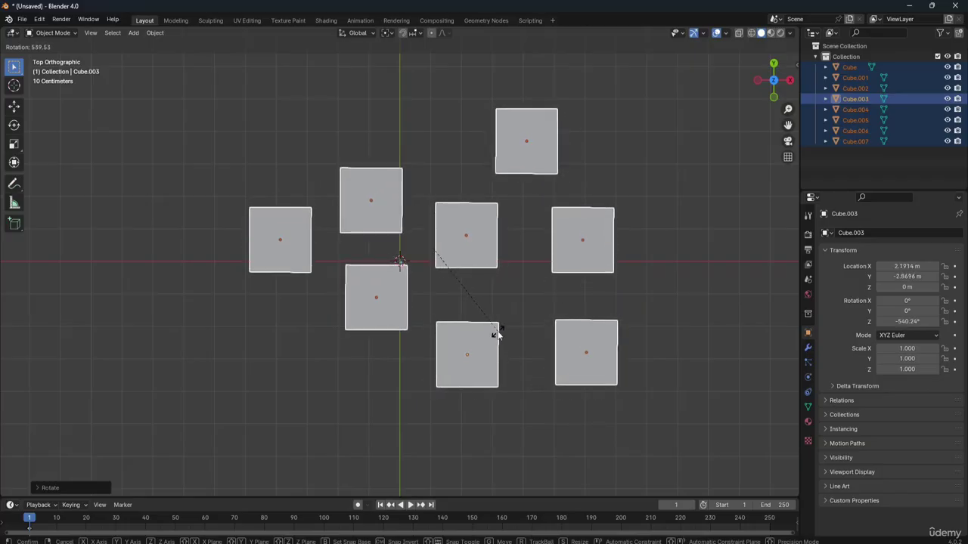
click(498, 334)
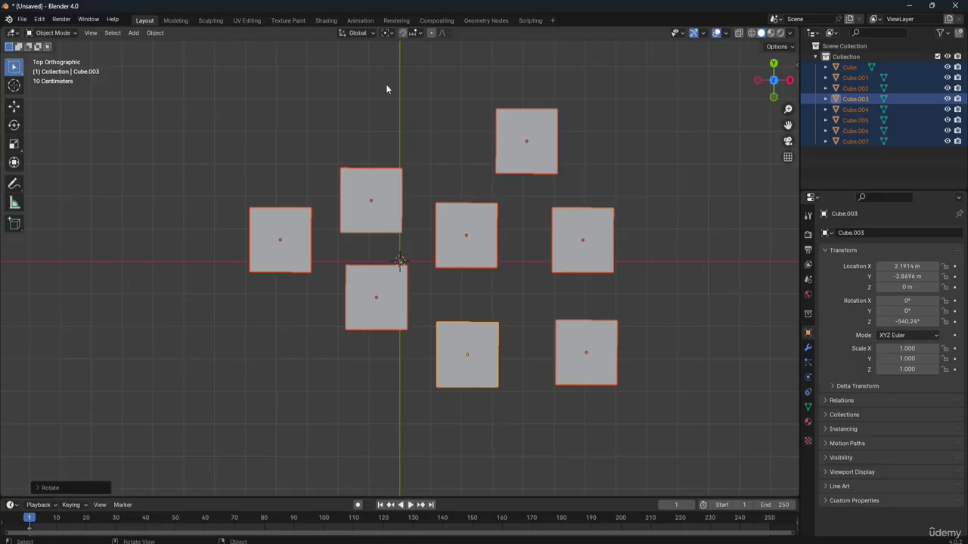
Step: Set the transform pivot point to 3D Cursor and rotate the eight selected cubes to about -540° on Z
click(388, 34)
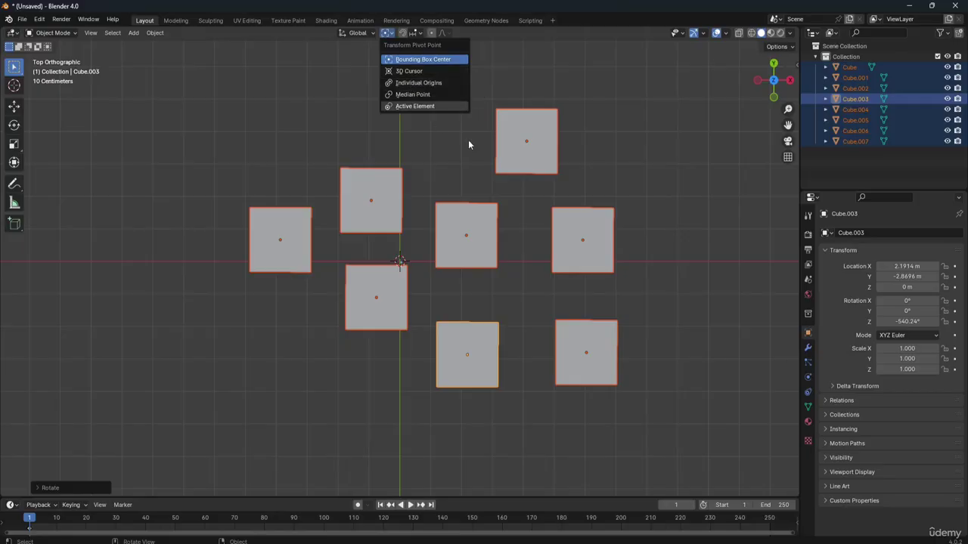
click(392, 36)
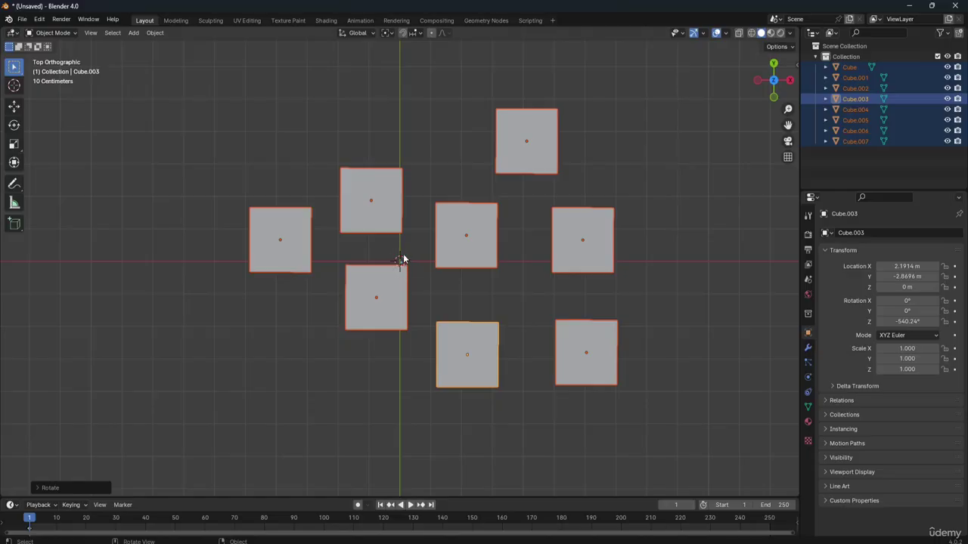
click(389, 36)
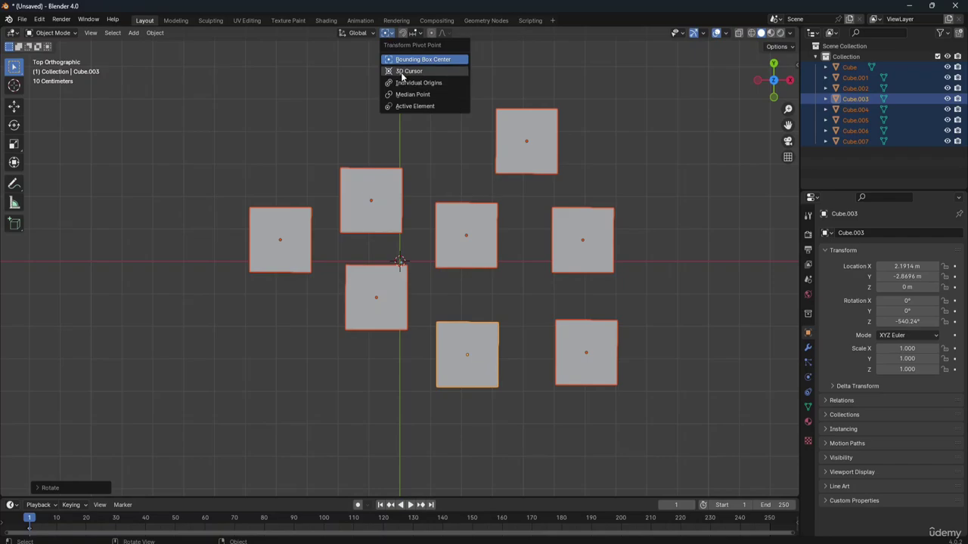
click(404, 72)
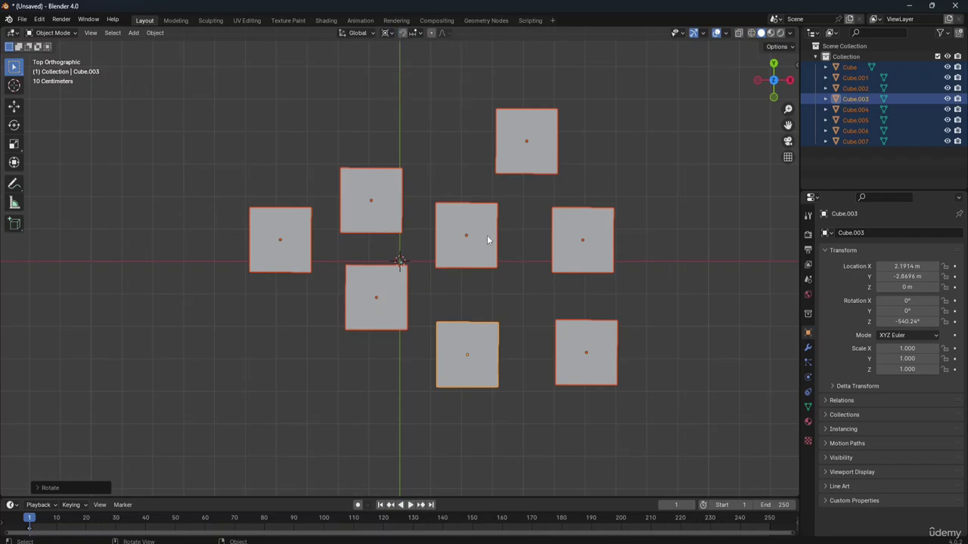
key(r)
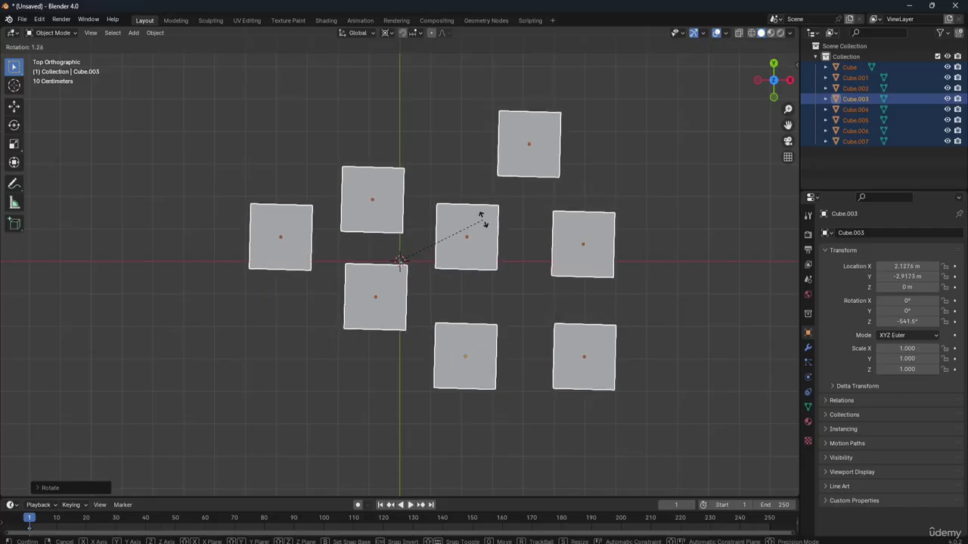
click(481, 220)
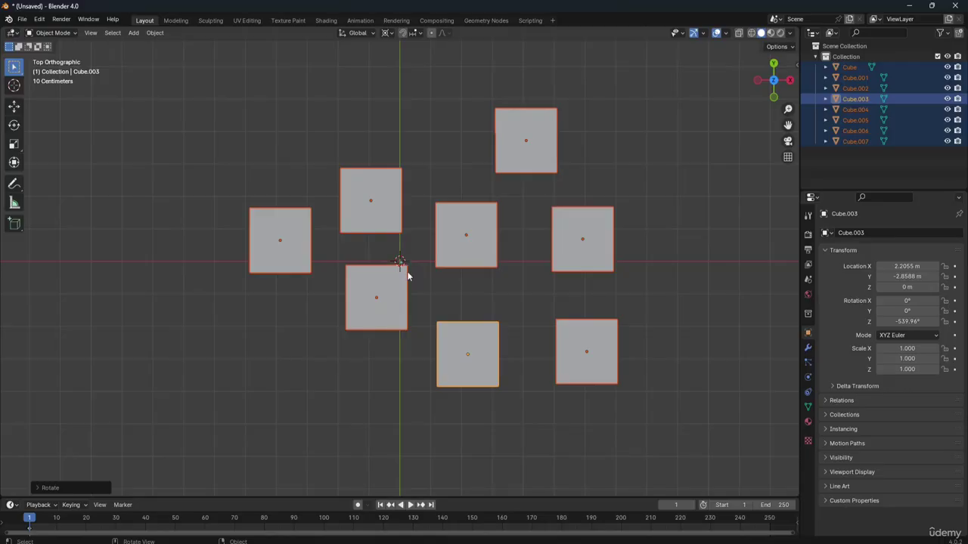
Step: Set the transform pivot point to Active Element and rotate only the uppermost cube to about -540.2° on Z
click(388, 33)
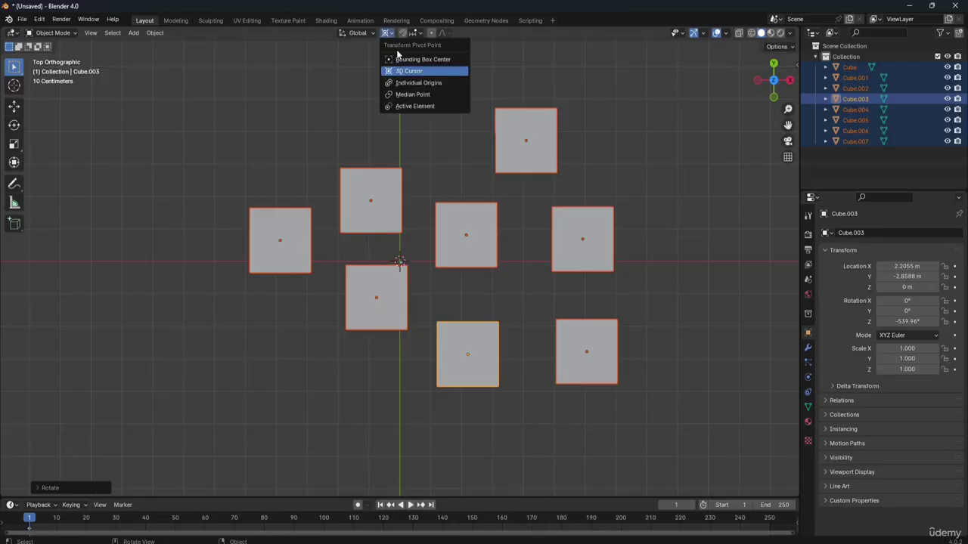
click(403, 106)
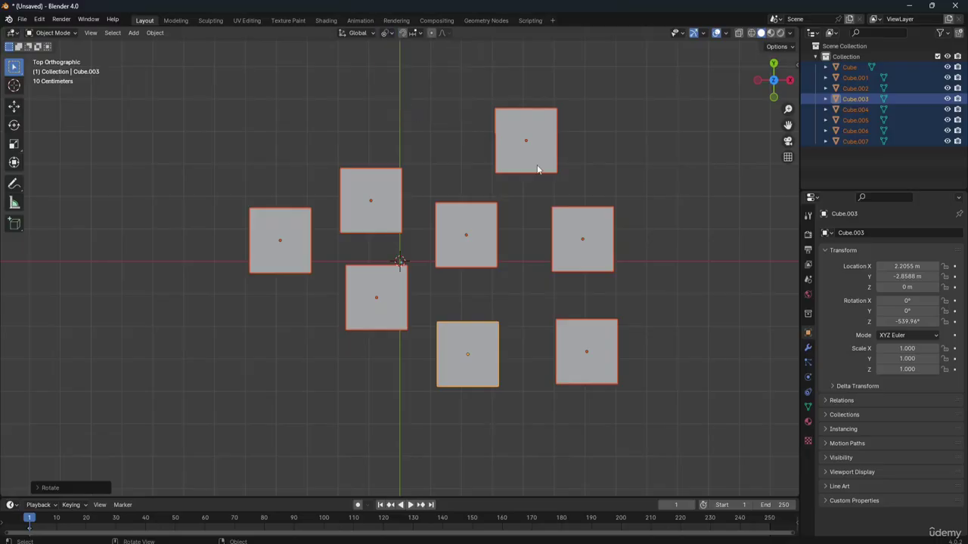
shift+click(555, 115)
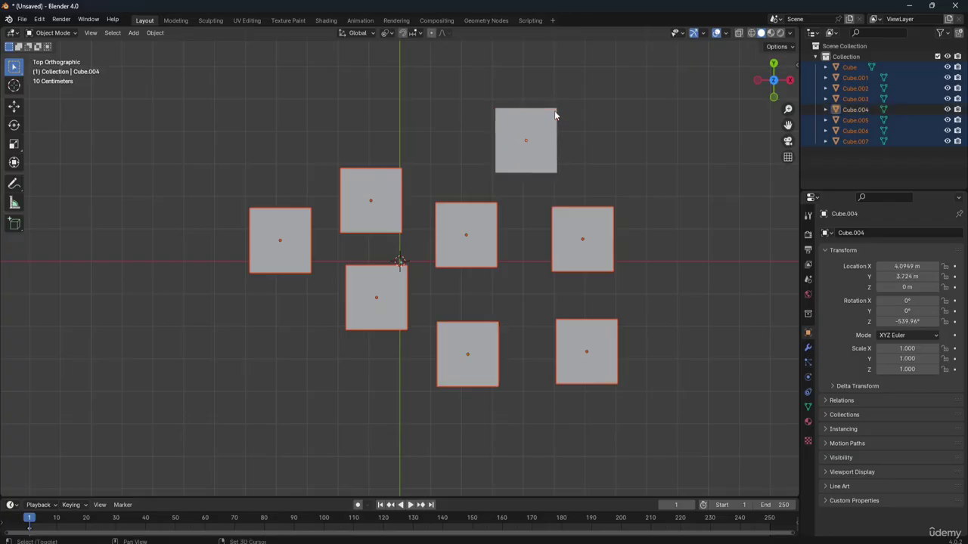
click(590, 183)
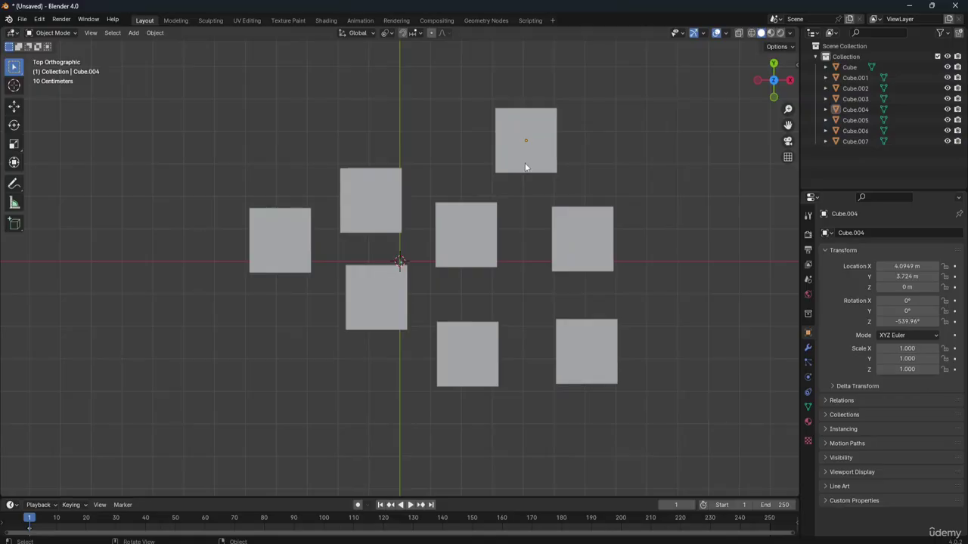
shift+click(542, 127)
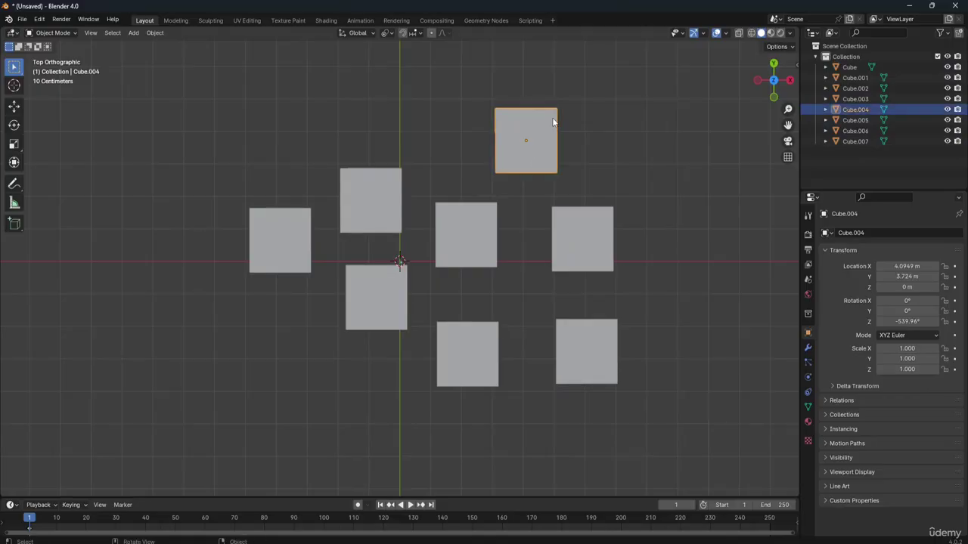
key(r)
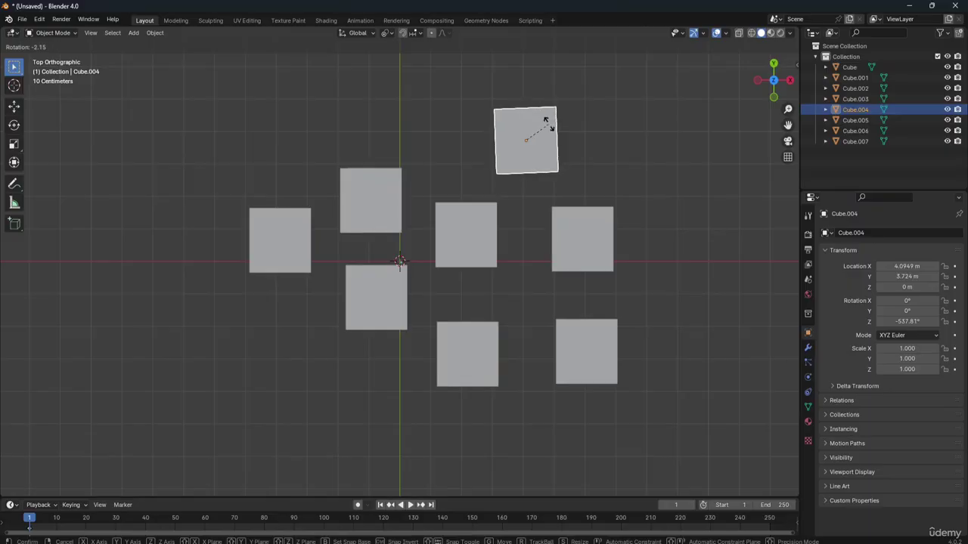
click(547, 125)
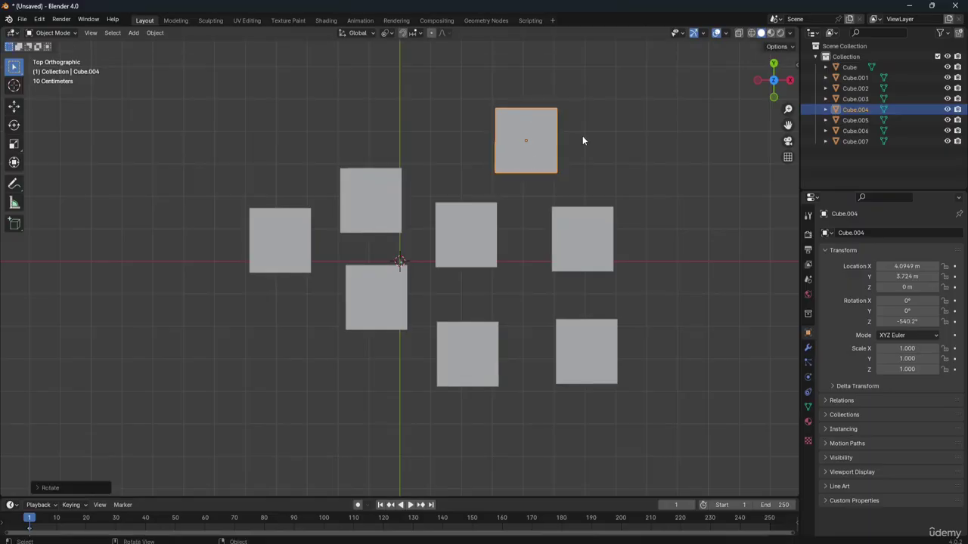
Step: Select all eight cubes with the uppermost one active and scale them around it to about 1.03, keeping the Active Element pivot
click(285, 139)
drag(190, 78, 697, 439)
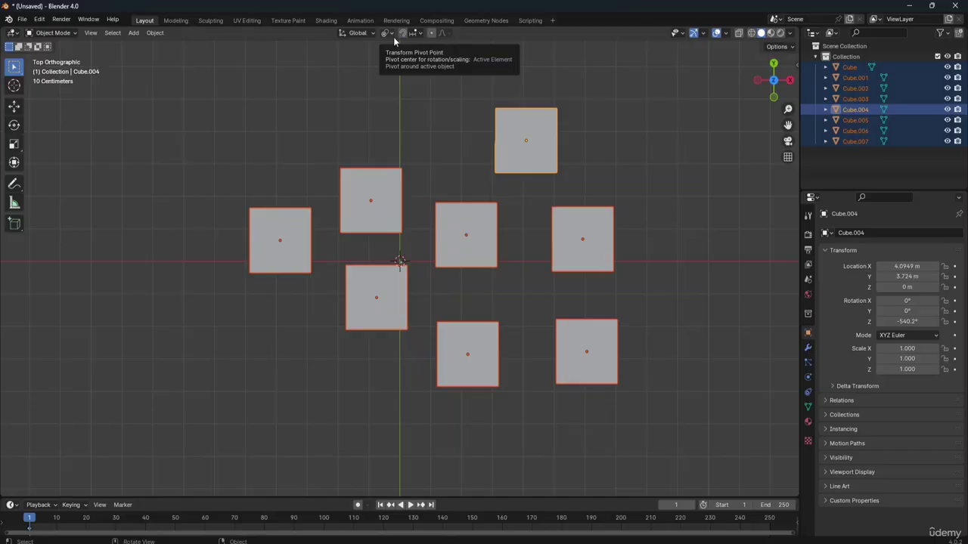
click(387, 33)
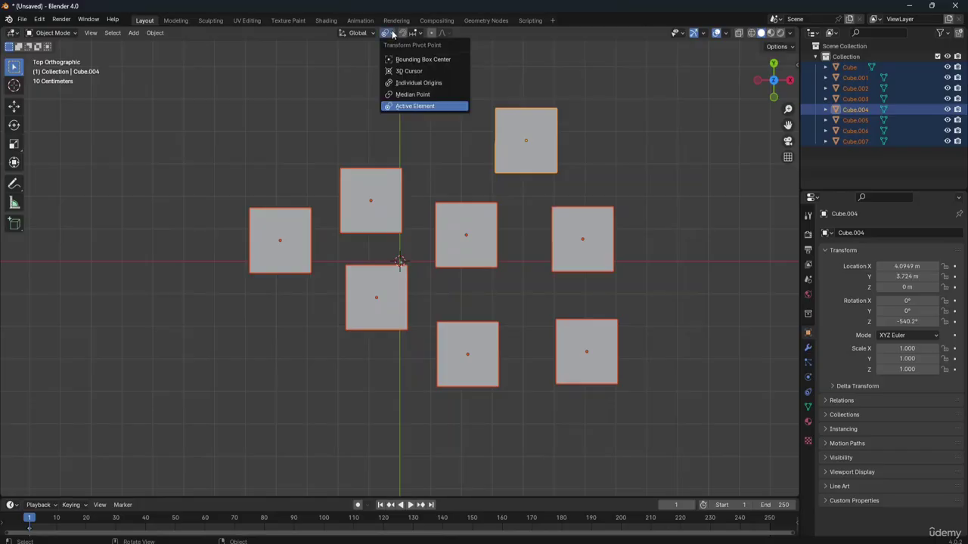
click(401, 107)
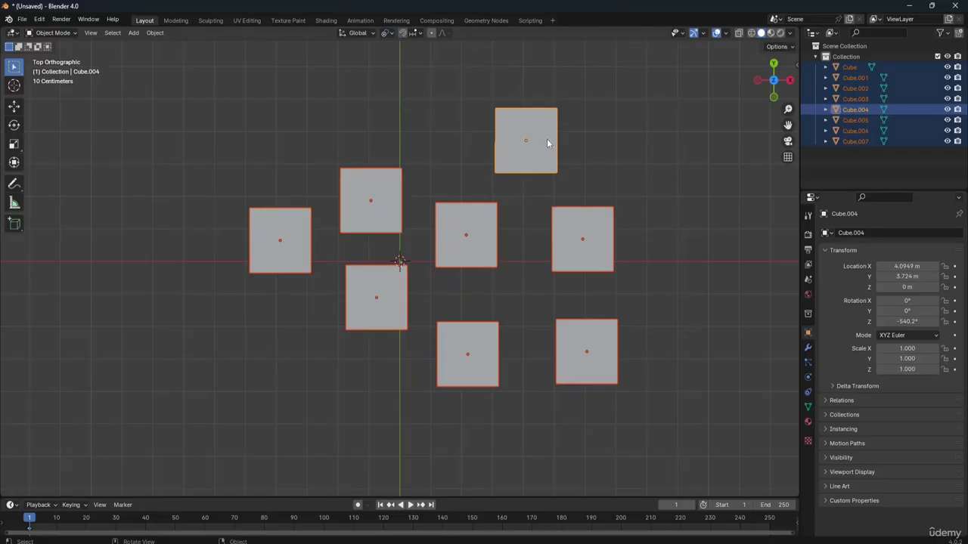
key(r)
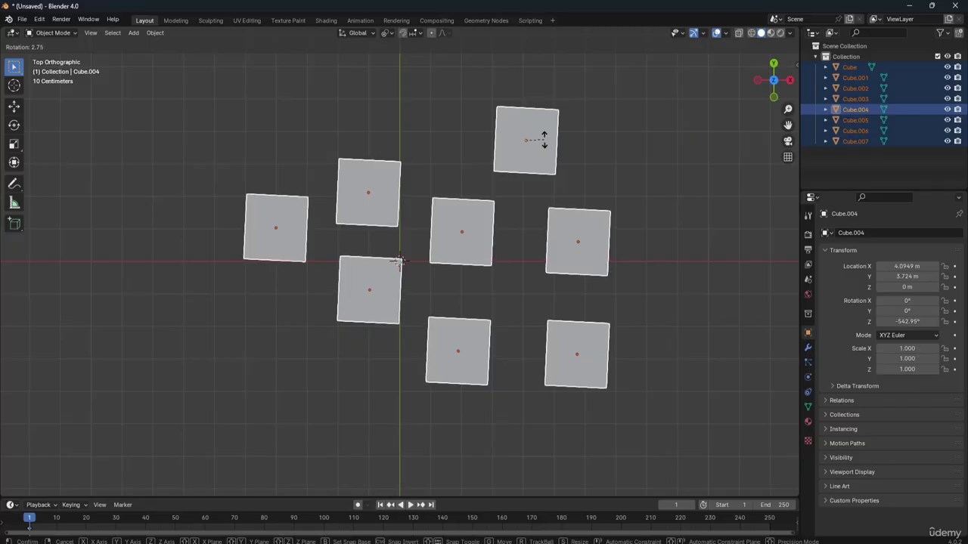
key(s)
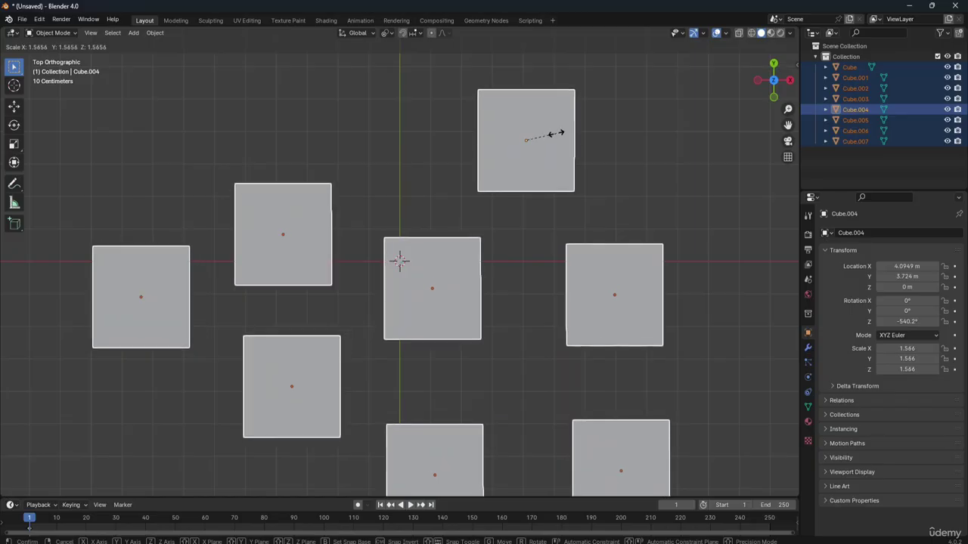
click(542, 138)
click(625, 170)
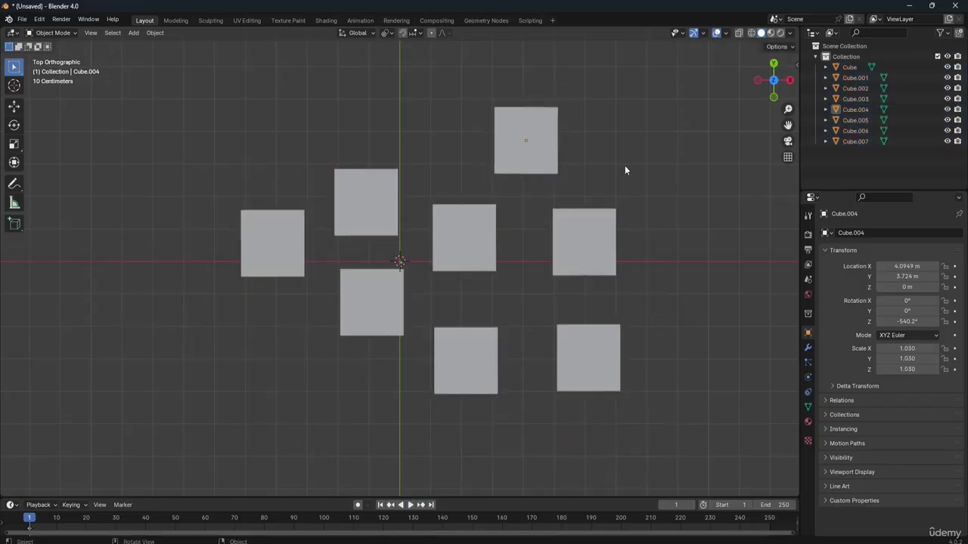
Step: Make the centre cube active, set the pivot point to Individual Origins and rotate all eight cubes, bringing the centre one to about -602.3° on Z
click(459, 226)
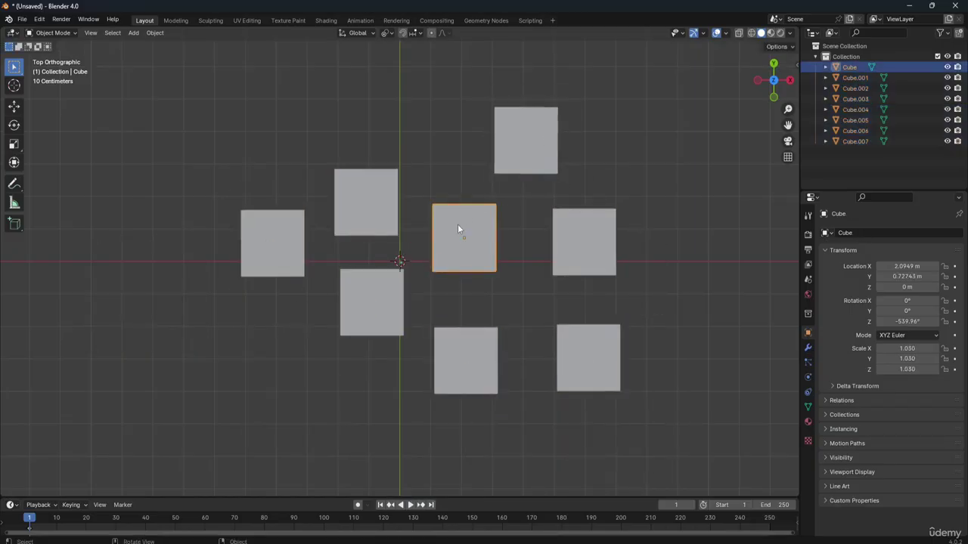
click(385, 33)
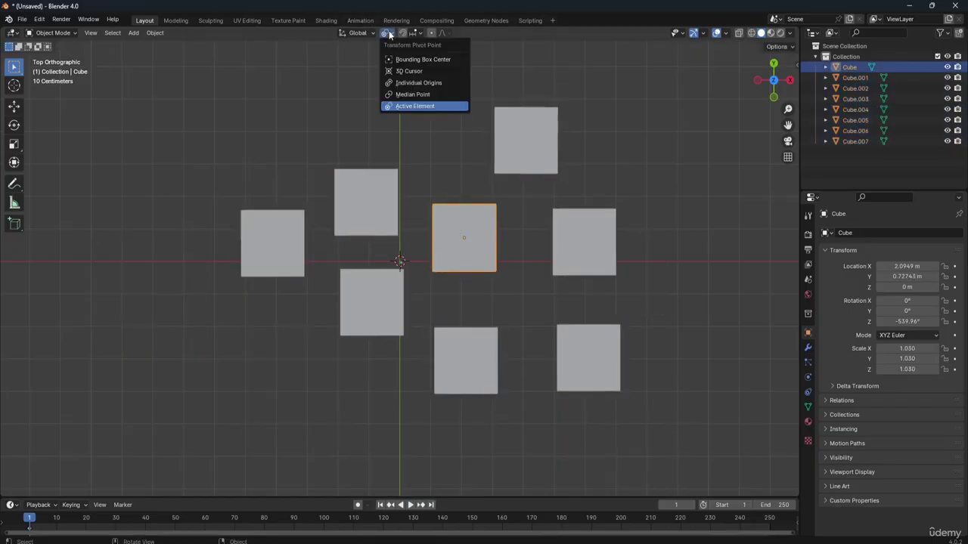
click(404, 83)
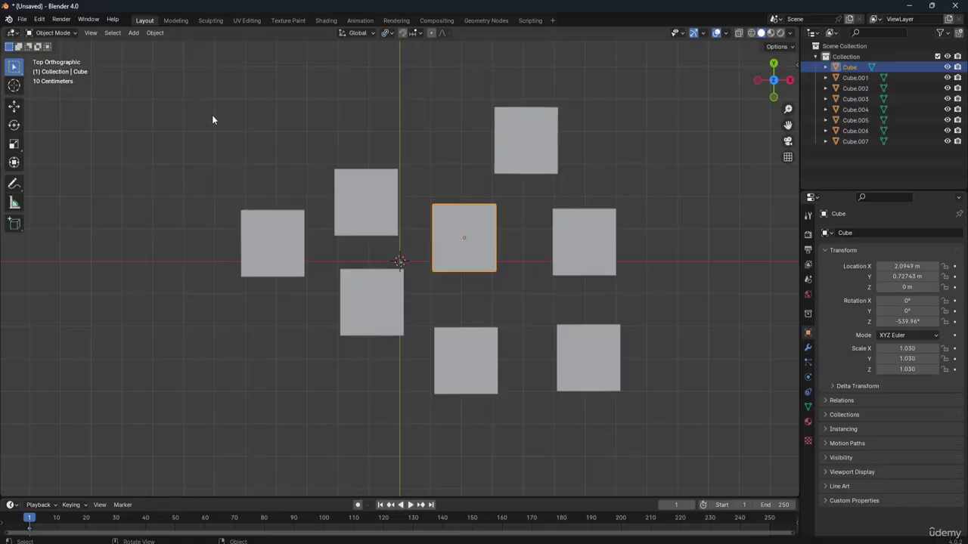
drag(200, 91, 645, 446)
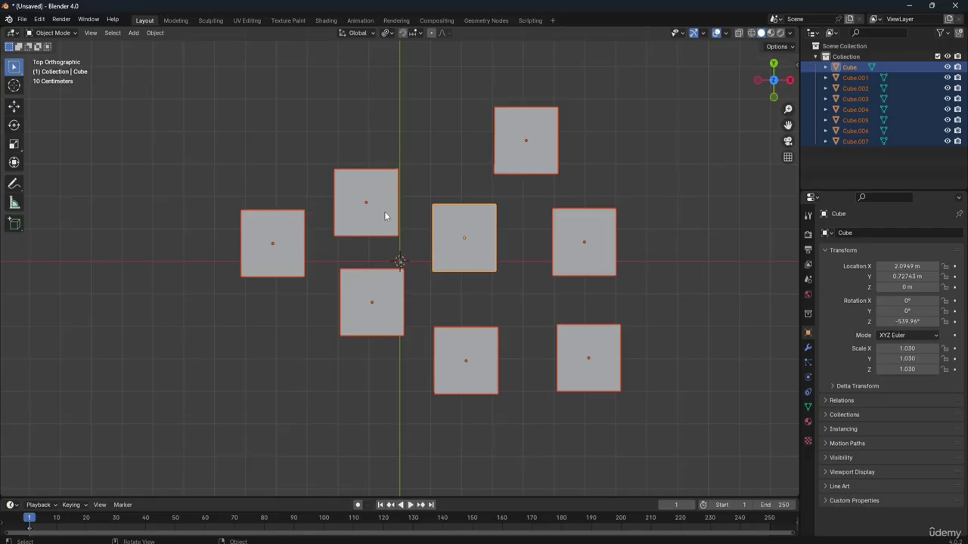
key(r)
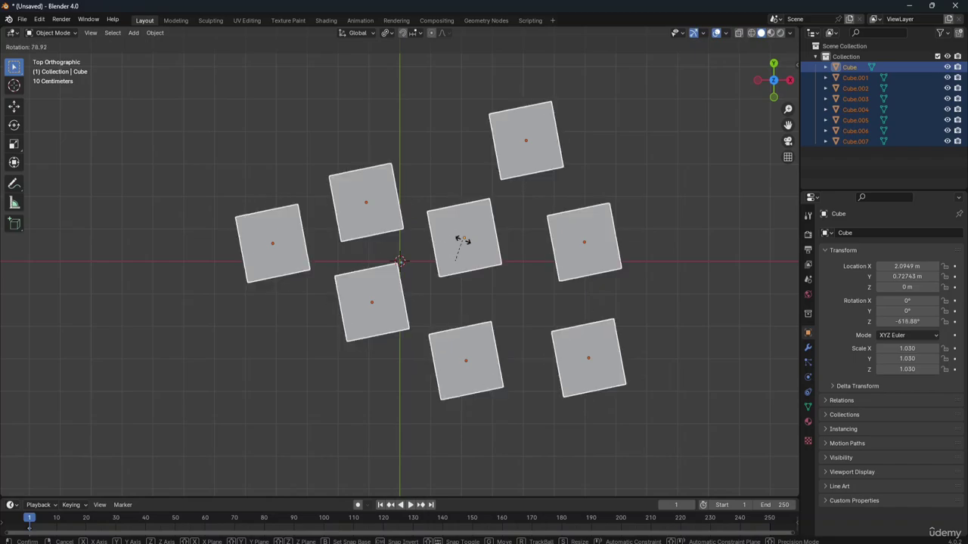
click(455, 242)
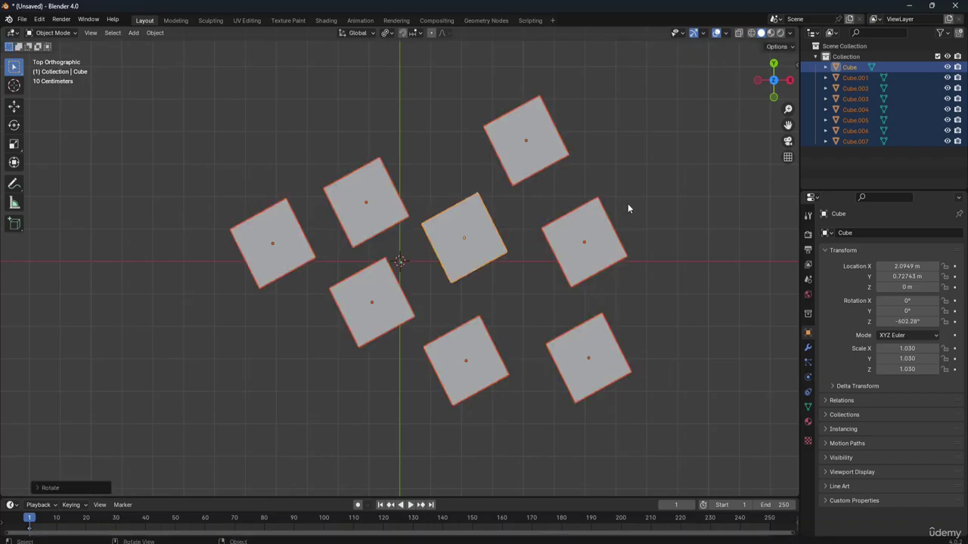
click(616, 181)
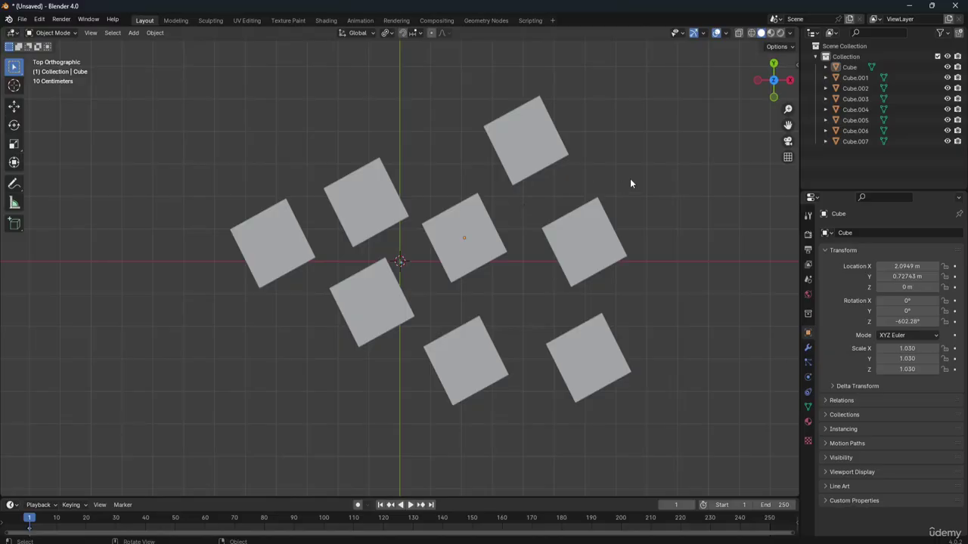
Step: Select all eight cubes and delete them from the scene
click(387, 34)
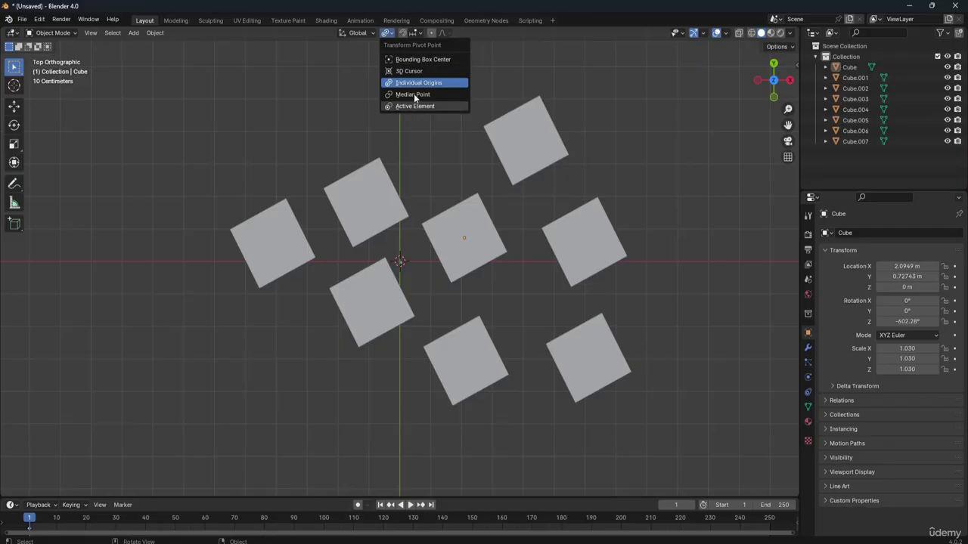
click(487, 48)
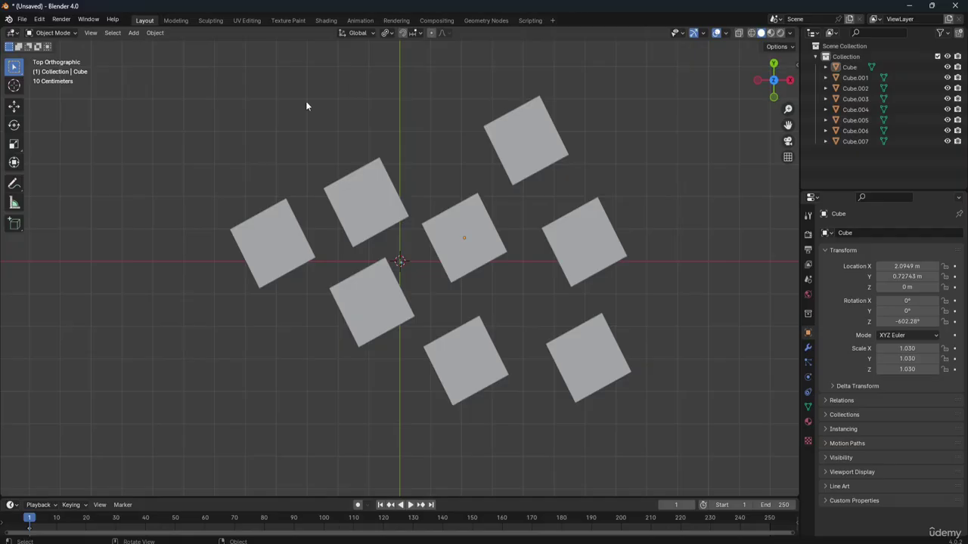
drag(182, 74, 712, 454)
key(Delete)
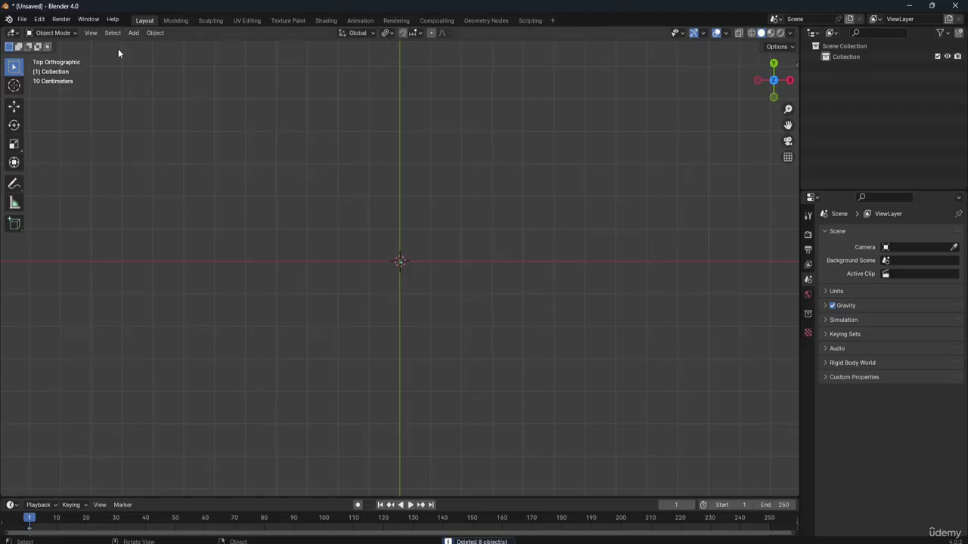
Step: Add a new mesh cube at the world origin and deselect it
key(shift+a)
mouse_move(116, 54)
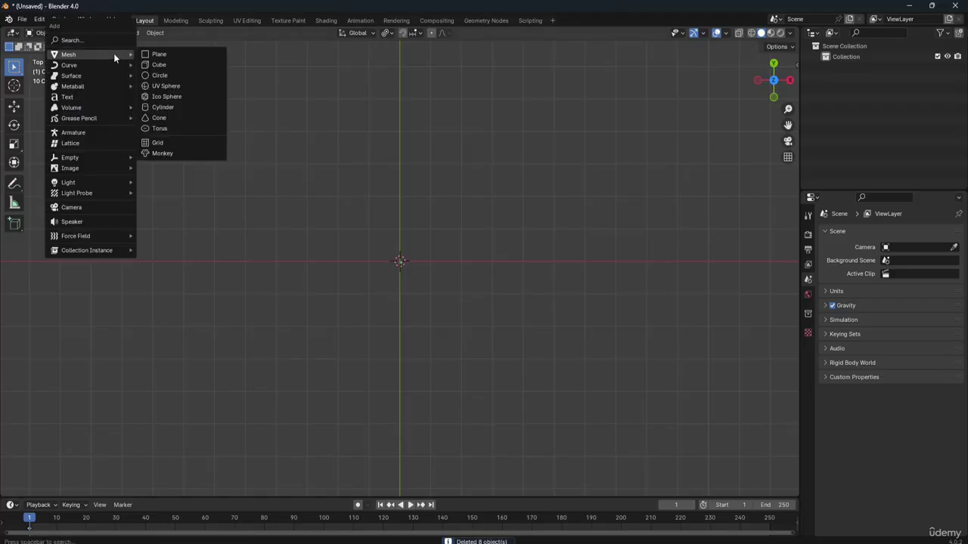
click(173, 65)
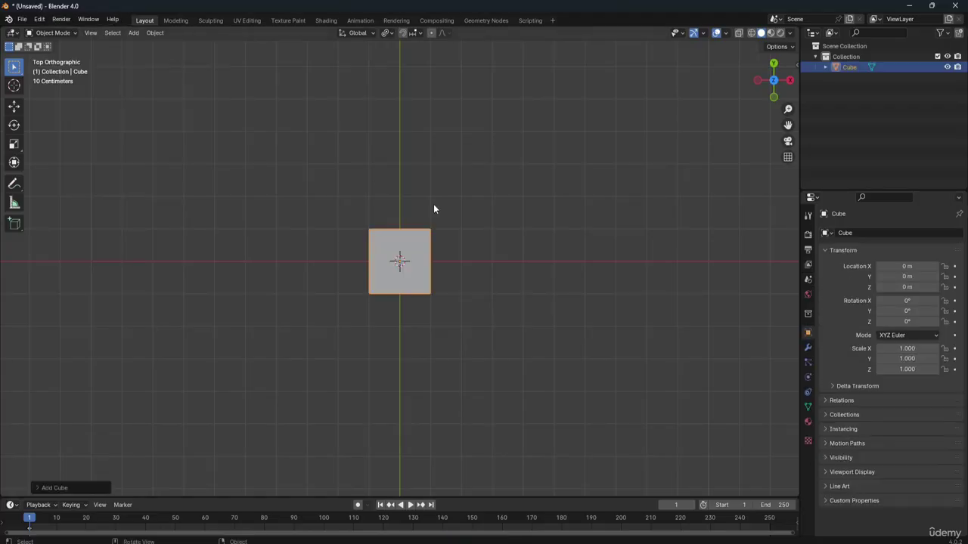
click(490, 261)
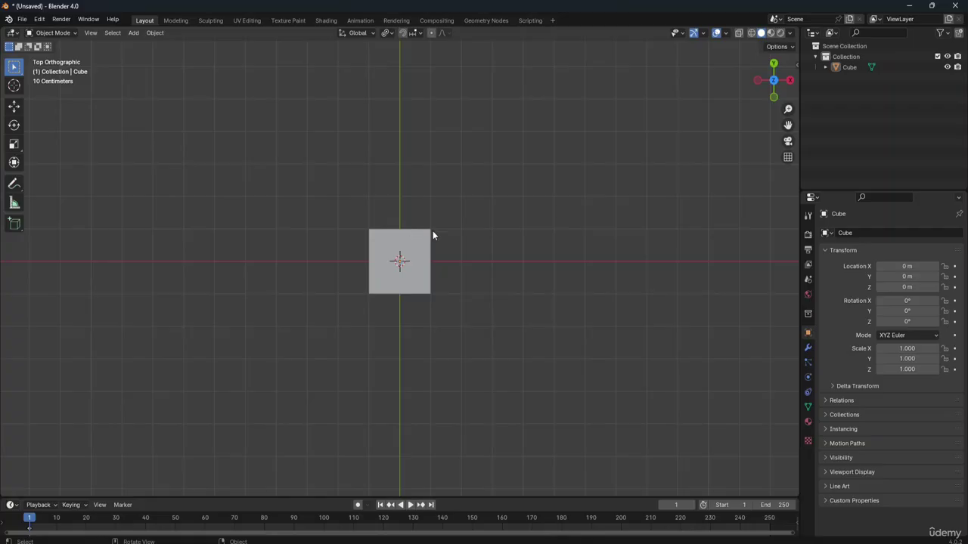
Step: Play the timeline to frame 81 and select the cube at the world origin
click(419, 33)
drag(790, 81, 740, 126)
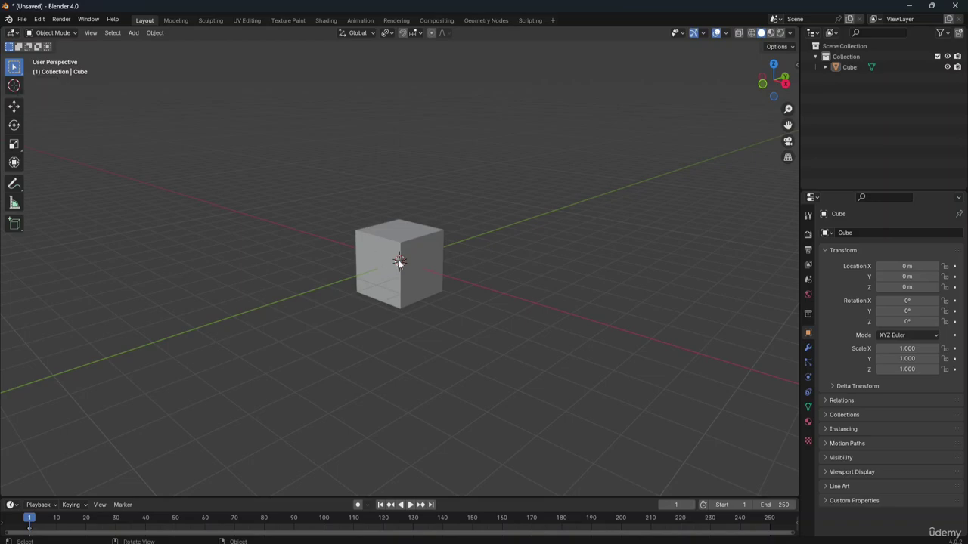
key(space)
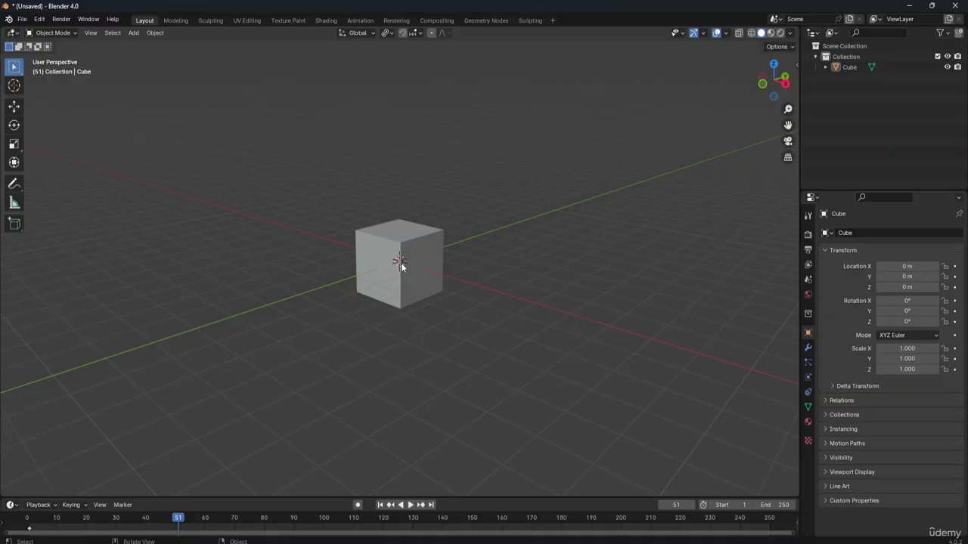
key(space)
key(space)
click(400, 261)
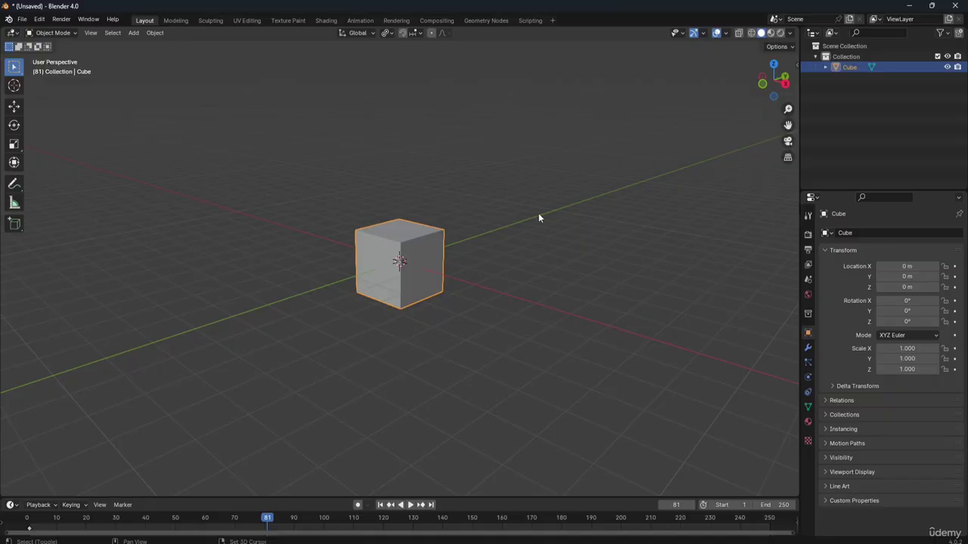
Step: Place the 3D cursor away from the cube near the green Y axis, at about X 4.12, Y 2.66, Z 1.92 m
click(14, 85)
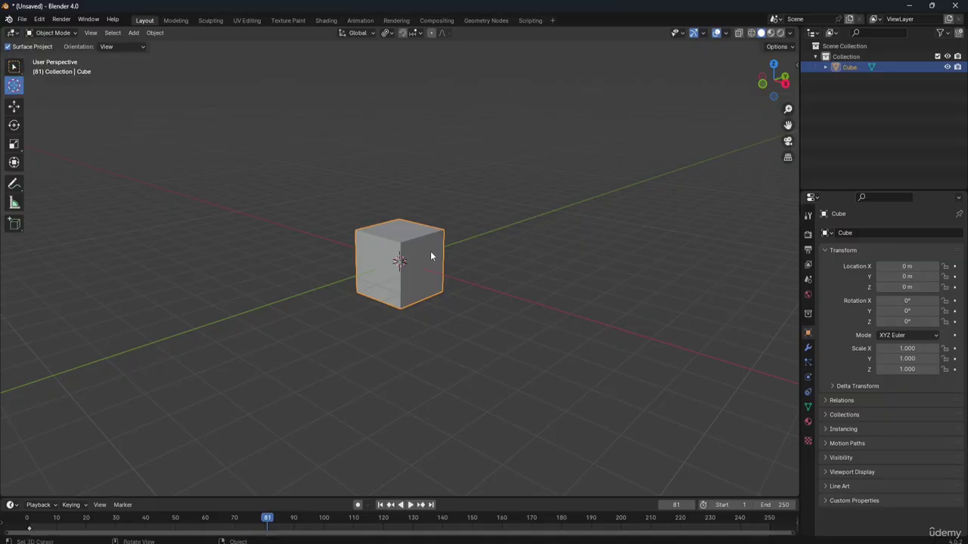
shift+right_drag(457, 240, 553, 210)
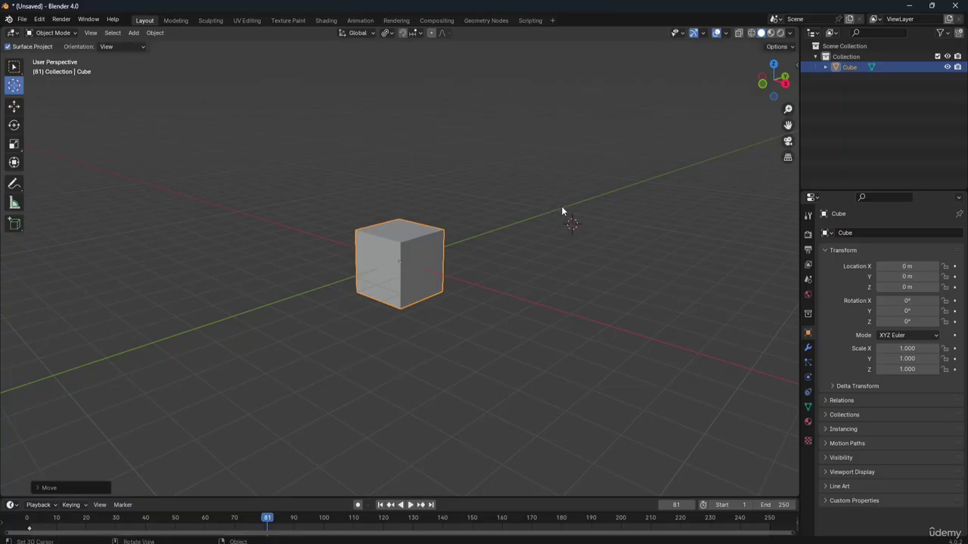
key(w)
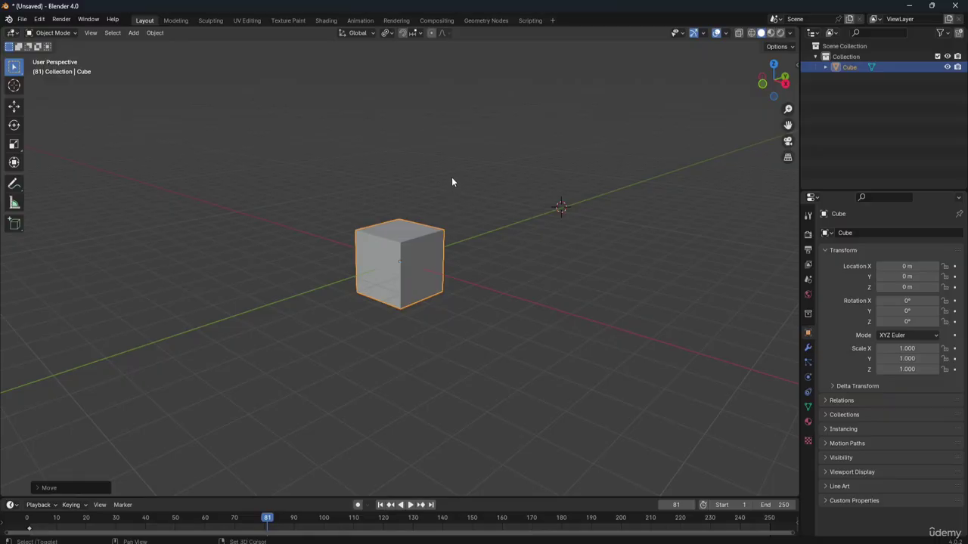
Step: Add a mesh plane at the 3D cursor and clear its location so it sits at the world origin
key(shift+a)
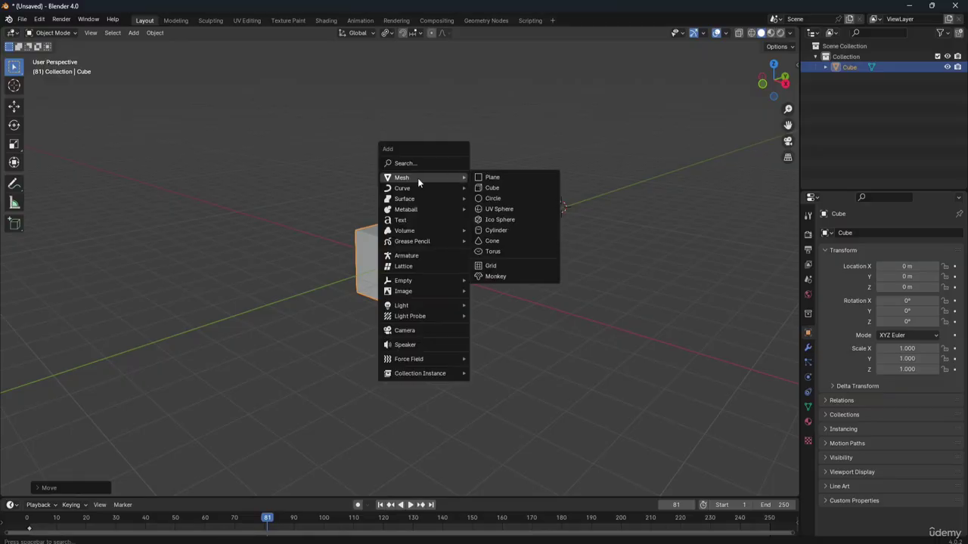
click(488, 177)
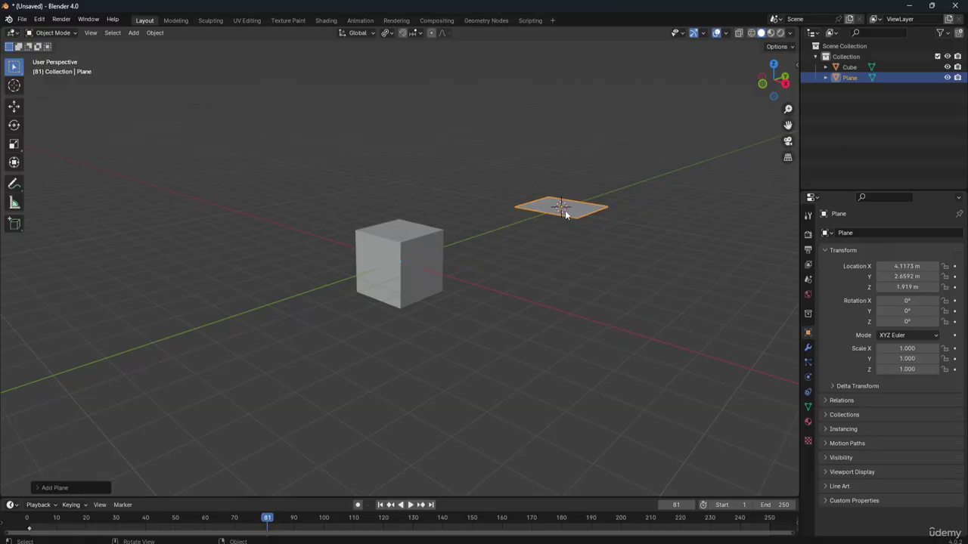
key(alt+g)
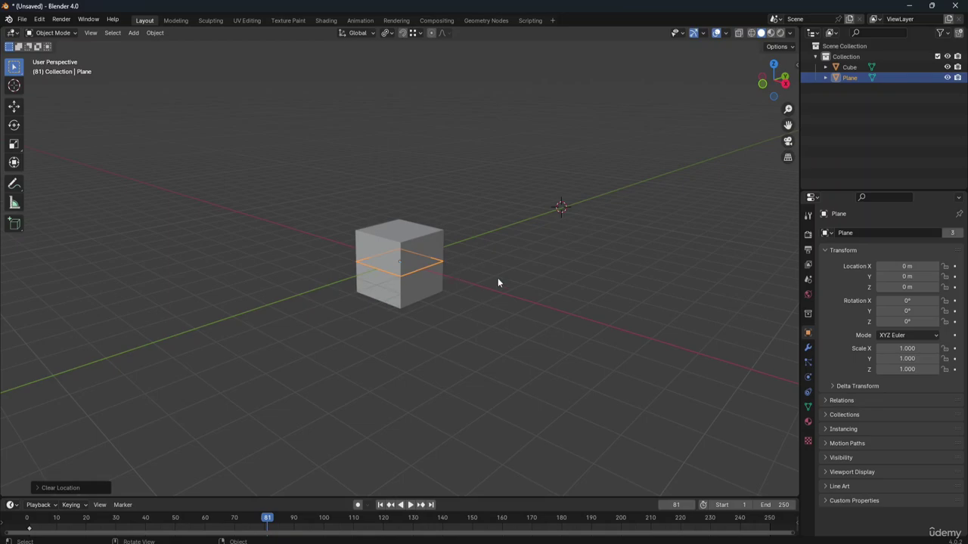
Step: Scale the plane uniformly to about 3.735 and deselect it
key(s)
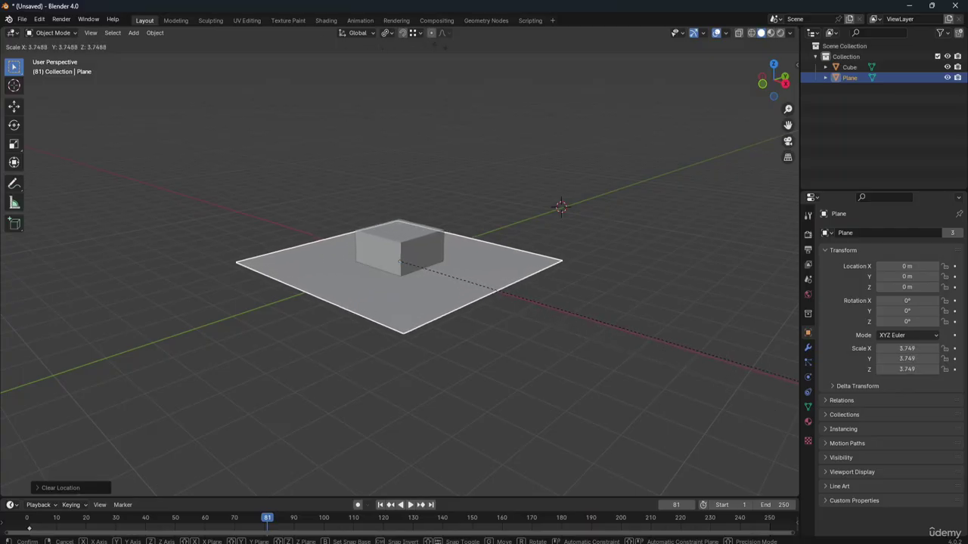
click(432, 51)
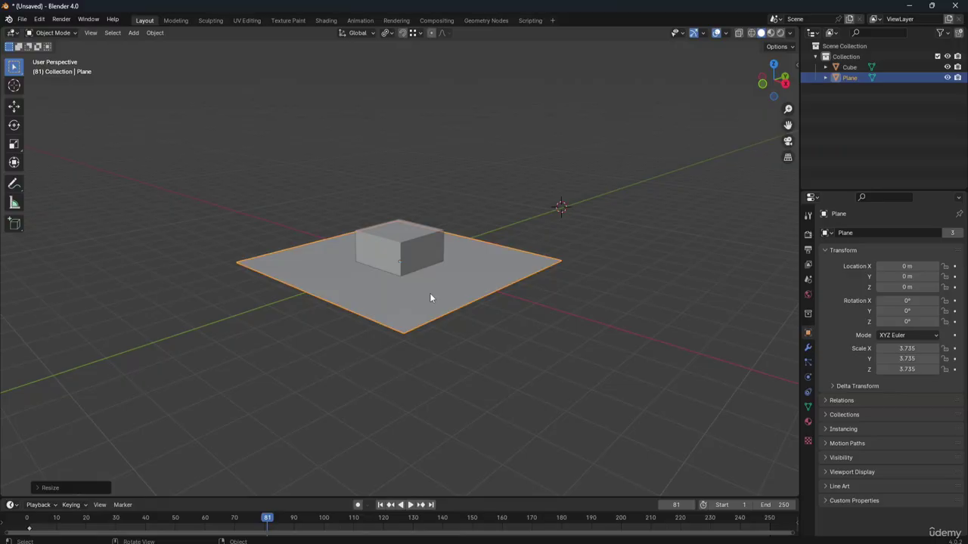
middle_drag(471, 284, 572, 218)
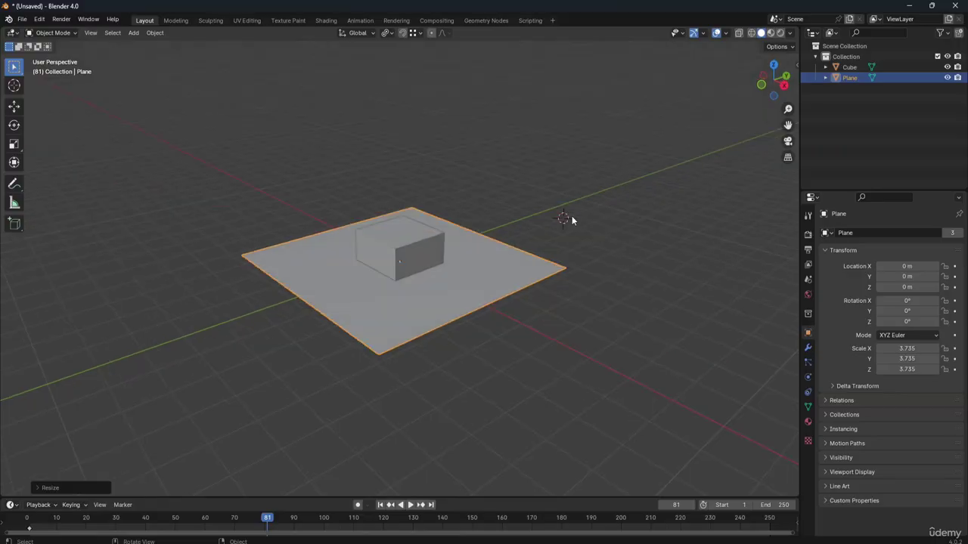
click(564, 218)
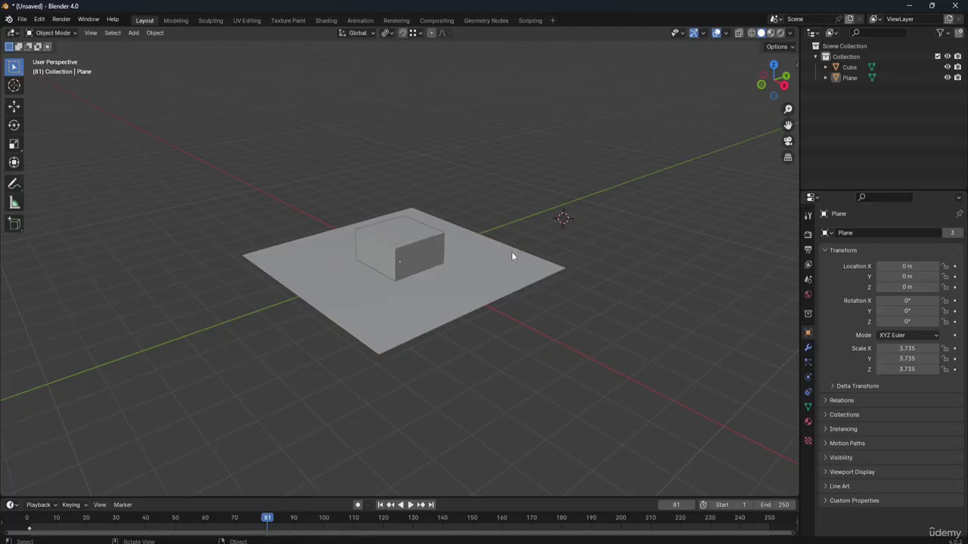
Step: Snap the 3D cursor back to the world origin
key(shift+s)
key(shift+s)
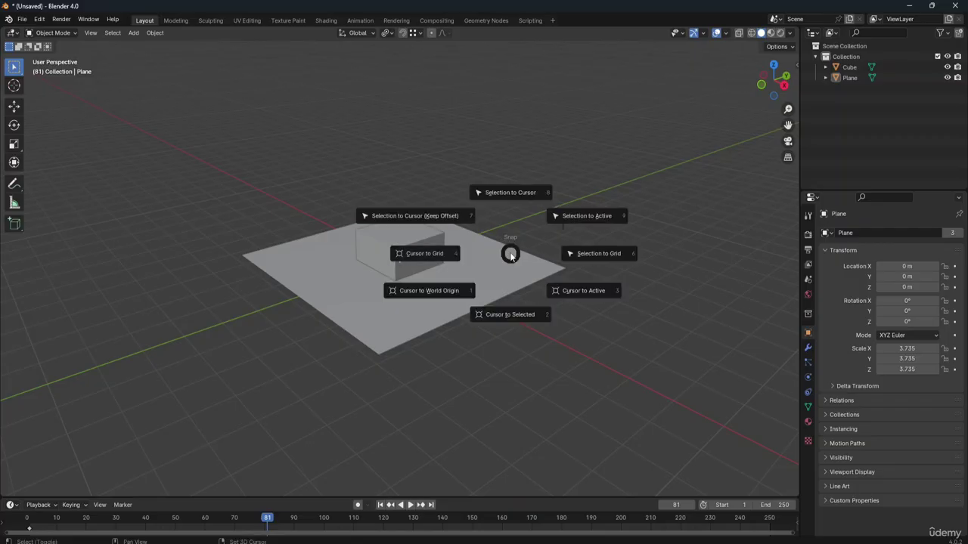
click(440, 293)
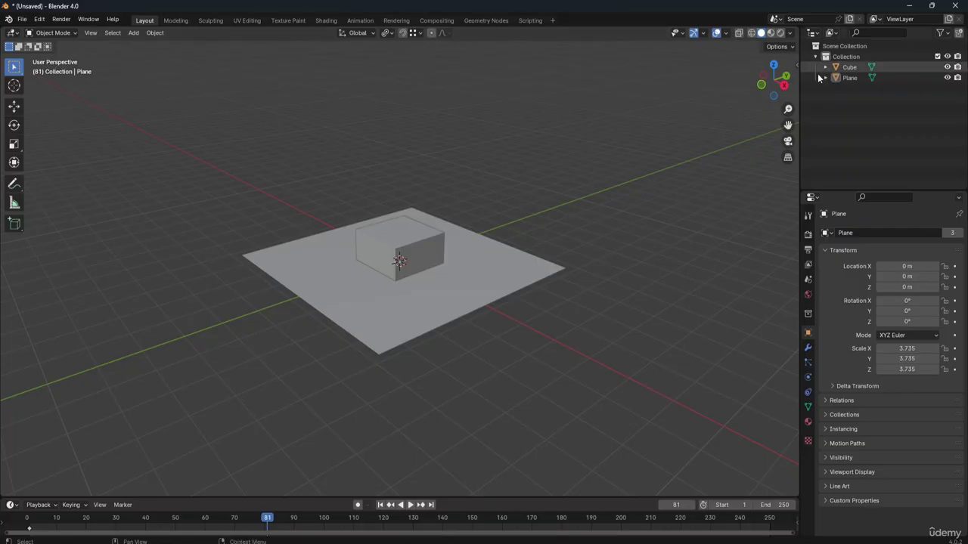
Step: Select the cube and move it slightly, to about X 0.016 m and Y 0.001 m
mouse_move(778, 93)
mouse_down()
mouse_move(763, 106)
mouse_move(808, 124)
mouse_move(785, 97)
mouse_up()
click(423, 244)
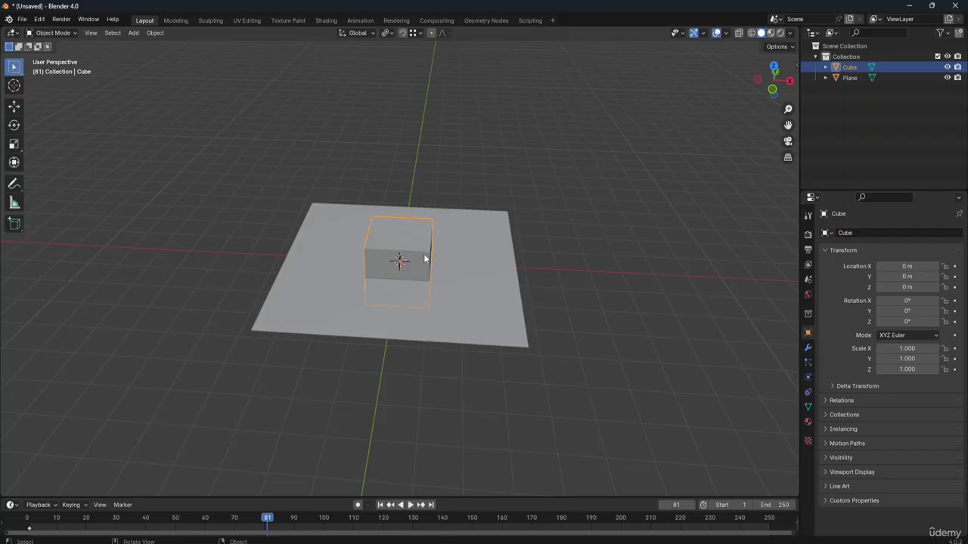
key(g)
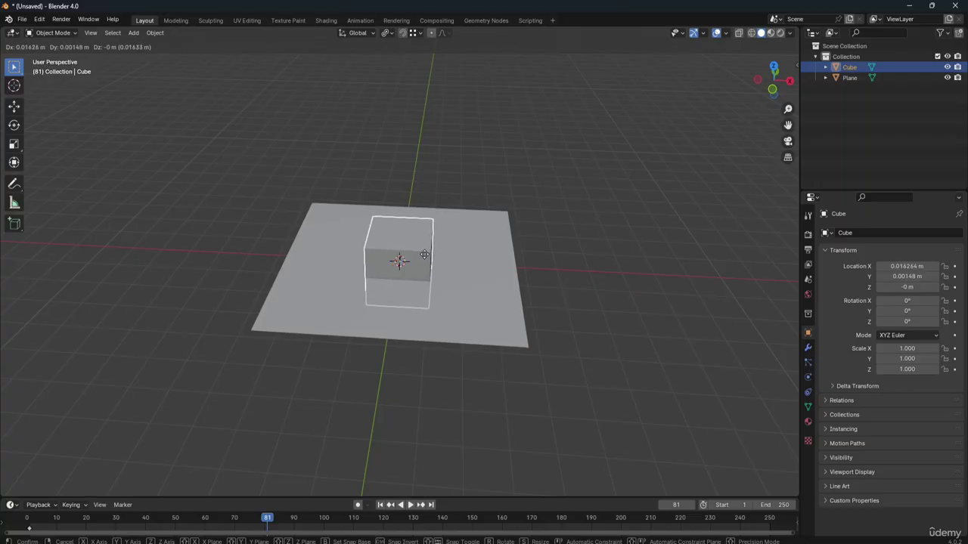
click(424, 255)
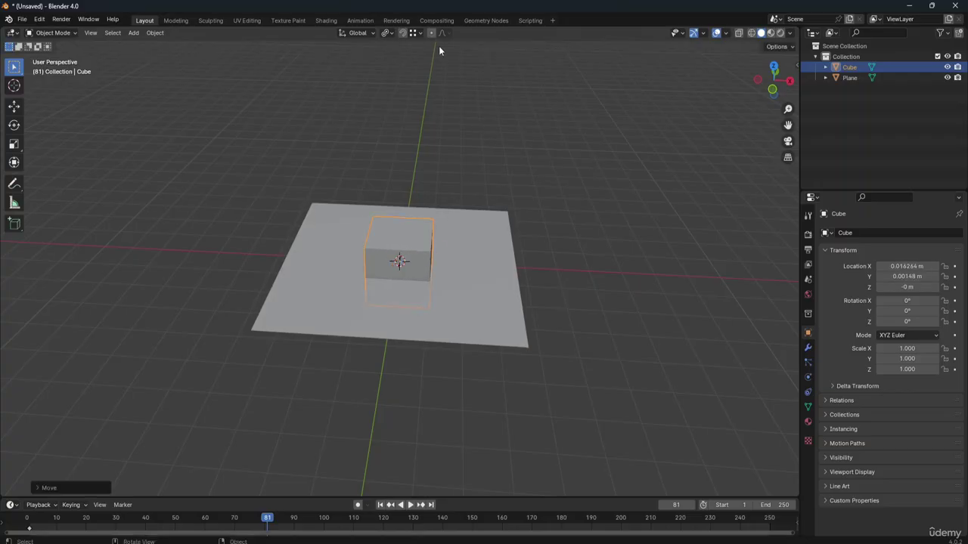
Step: Choose Center as the snap base in the snapping options and reselect the cube
click(416, 33)
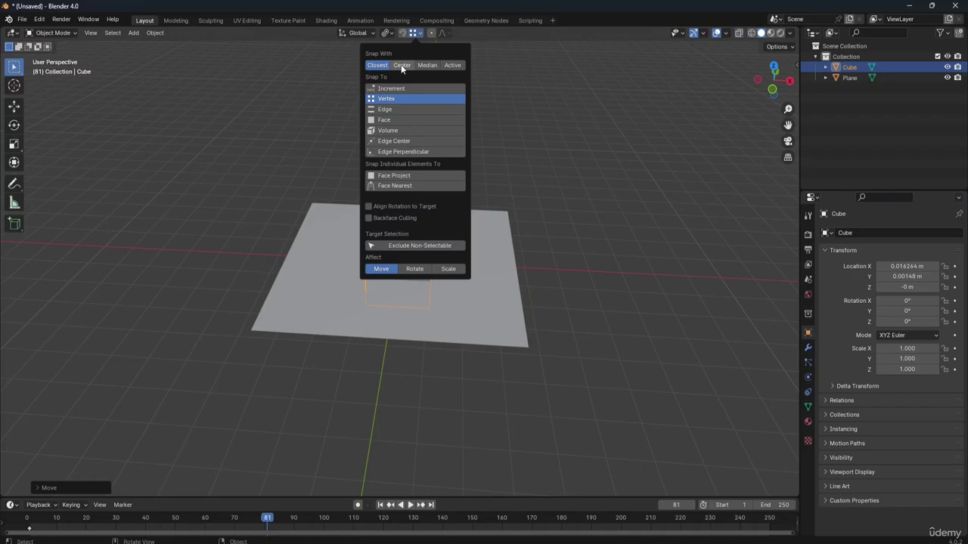
click(402, 66)
drag(408, 248, 383, 246)
click(412, 267)
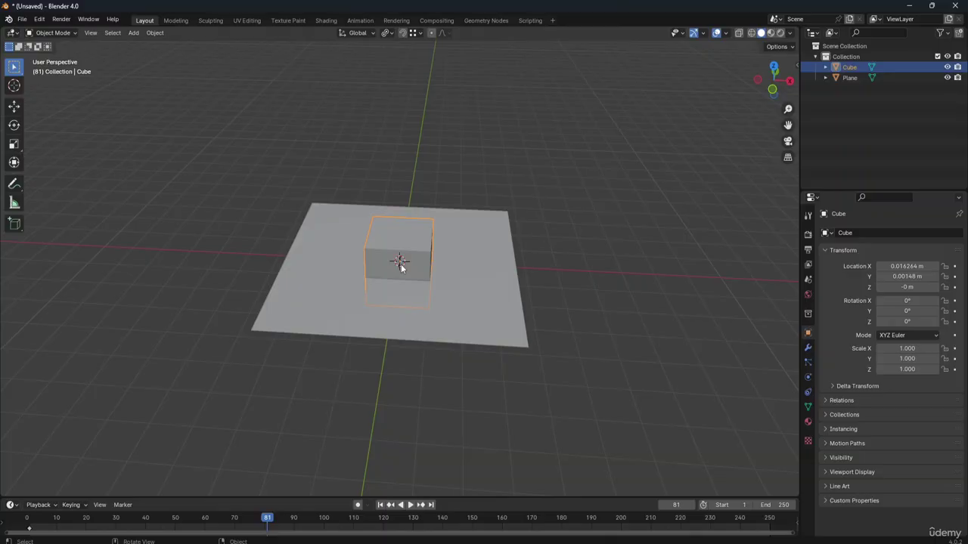
Step: Move the cube freely to about X -0.004, Y 0.043, Z 0.069 m, and select the plane
key(g)
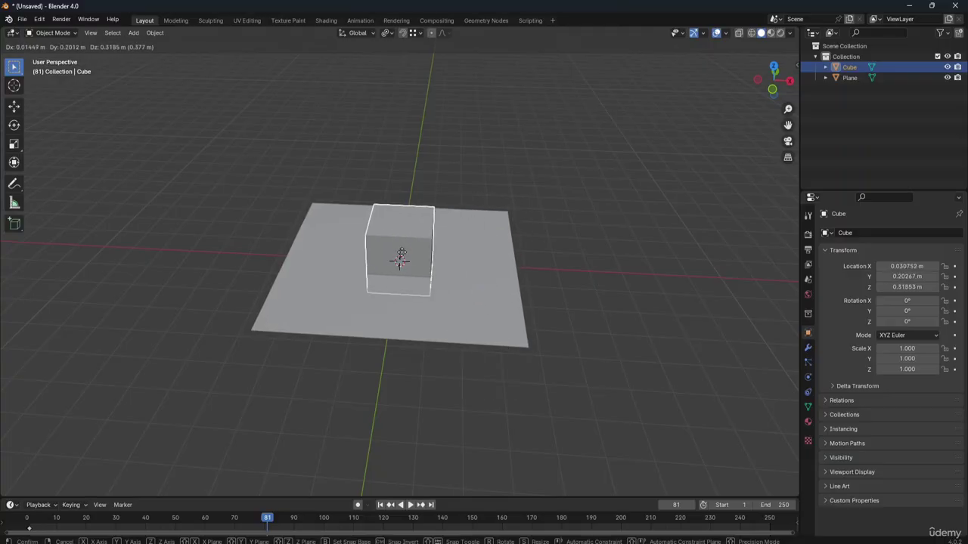
key(Return)
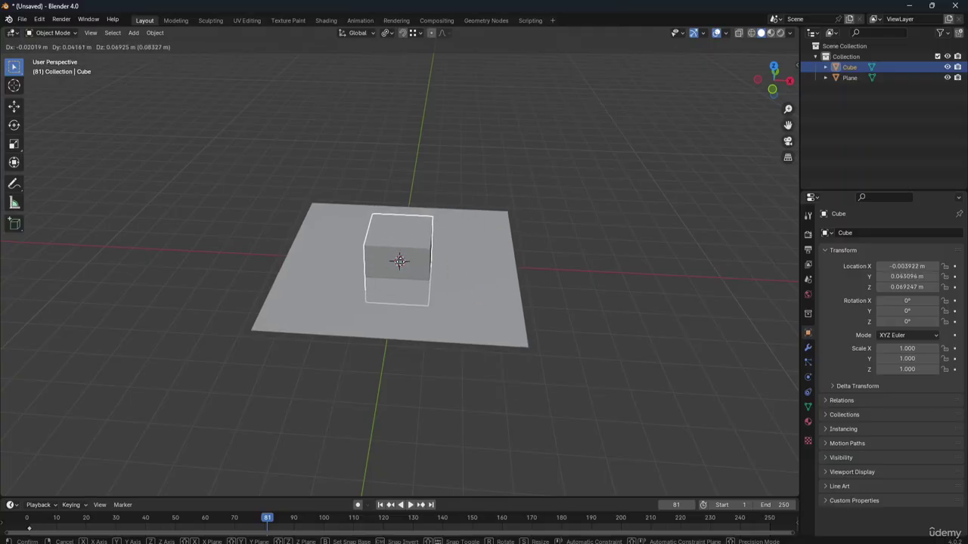
click(482, 285)
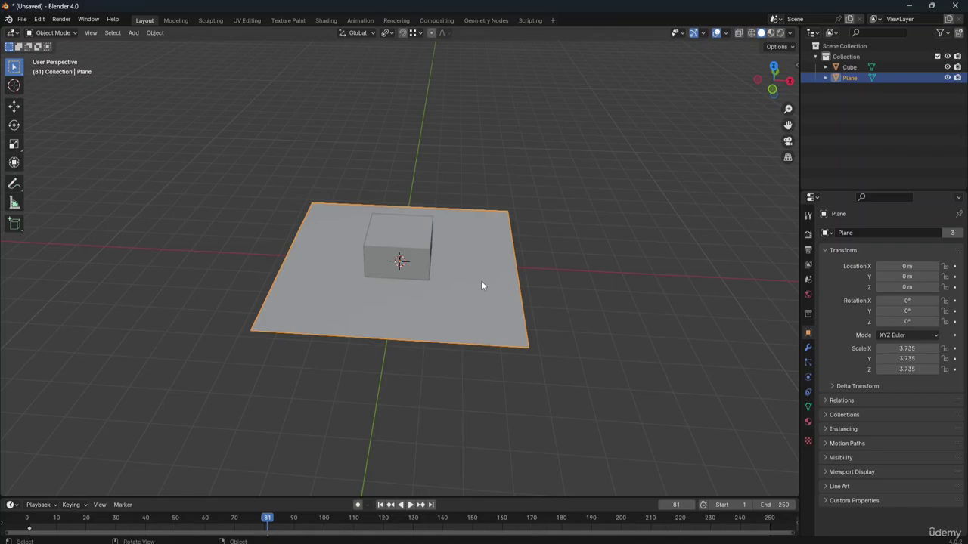
mouse_move(772, 80)
mouse_down()
mouse_move(748, 92)
mouse_move(786, 45)
mouse_move(847, 46)
mouse_move(854, 128)
mouse_move(841, 93)
mouse_move(841, 115)
mouse_move(789, 85)
mouse_up()
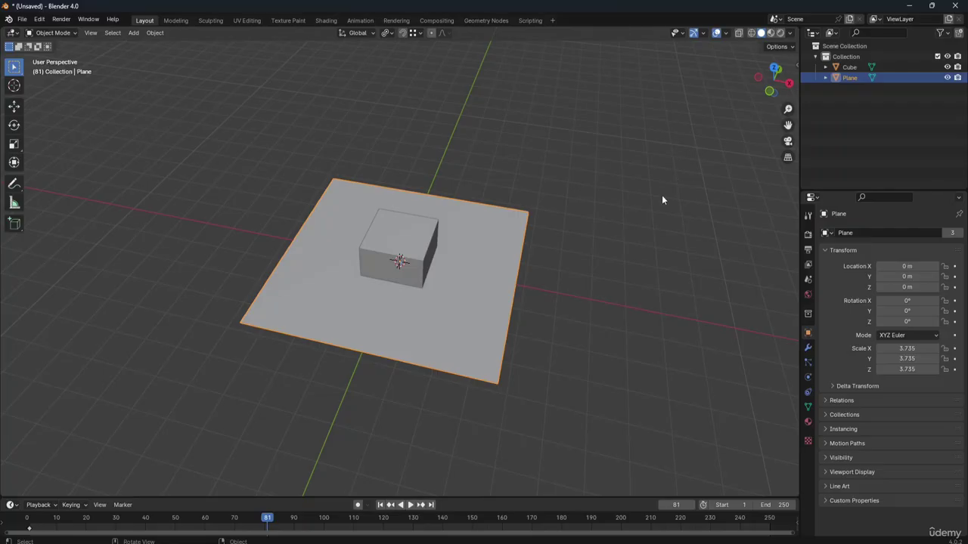
Step: Select the cube, turn snapping on and try moving the cube over the plane
click(412, 259)
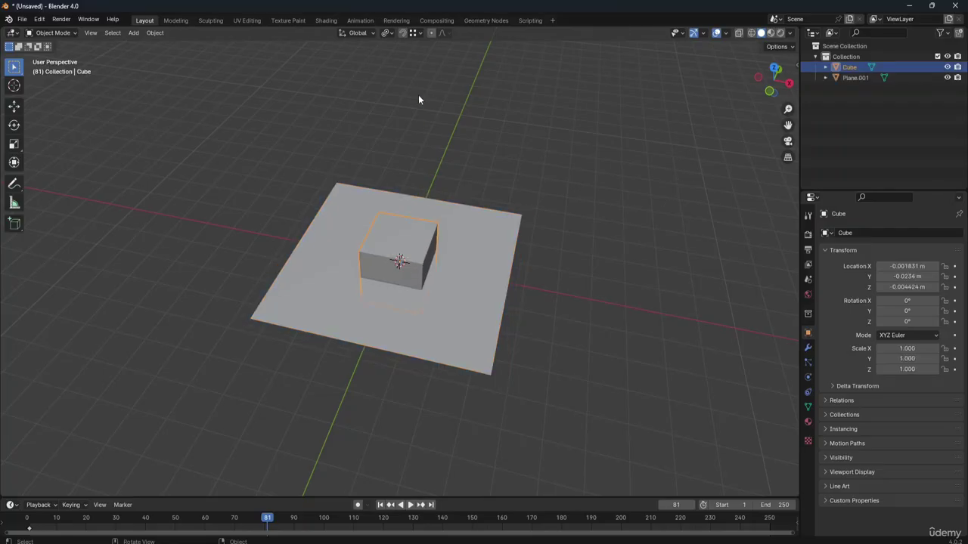
click(401, 34)
click(415, 33)
key(g)
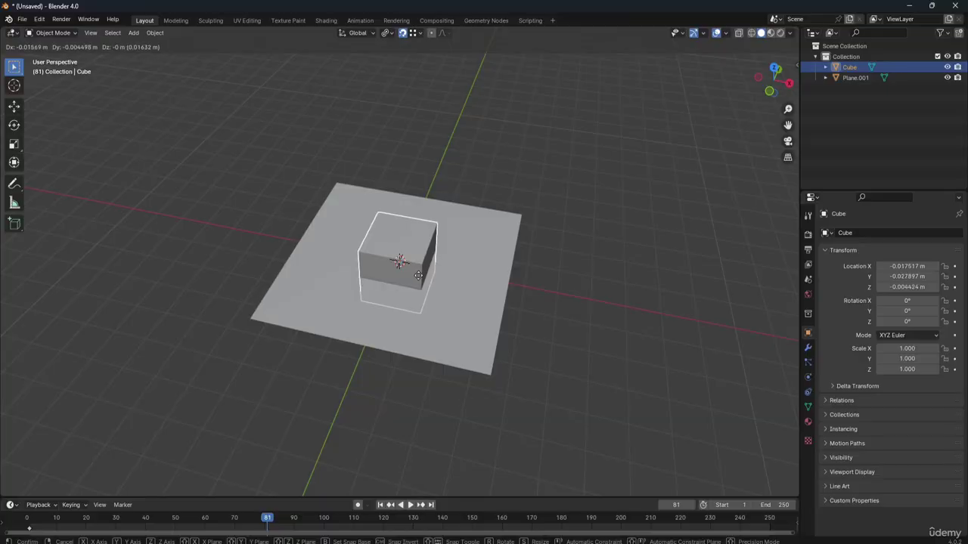
click(418, 276)
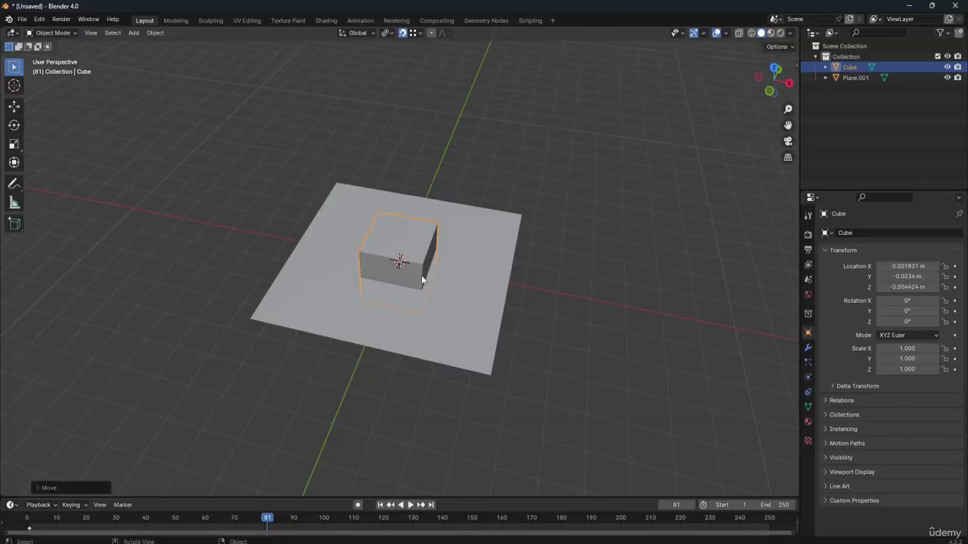
Step: Set Snap With to Center for vertex snapping and deselect the cube
middle_drag(418, 275, 456, 297)
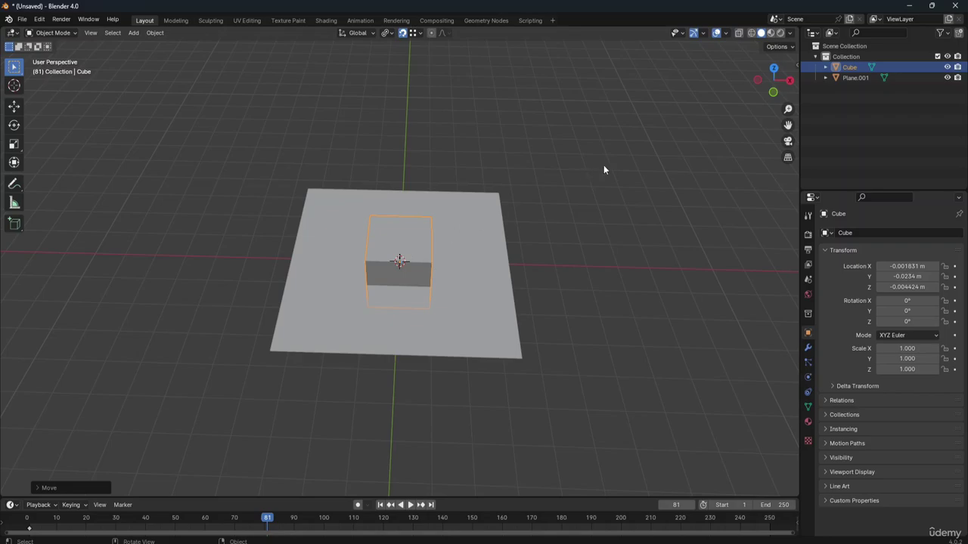
click(772, 69)
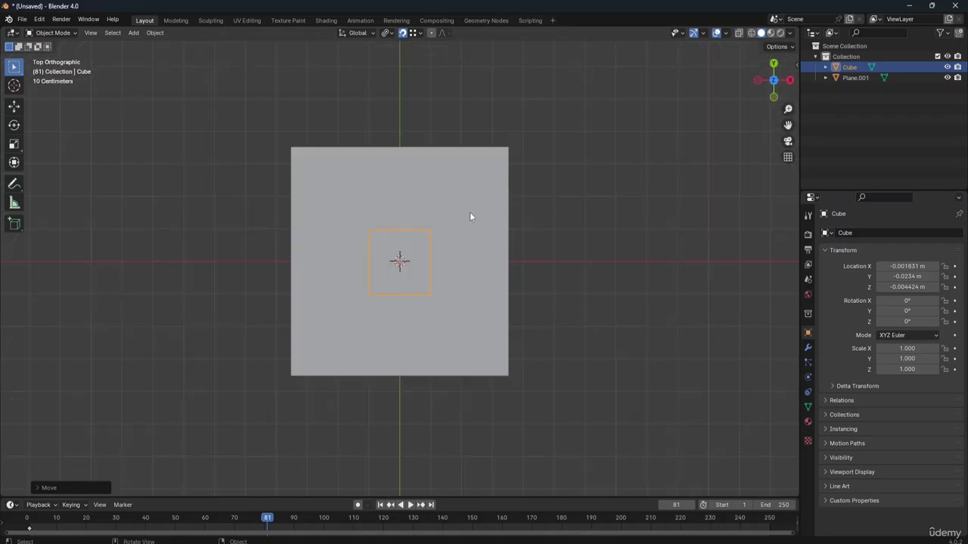
drag(772, 79, 813, 104)
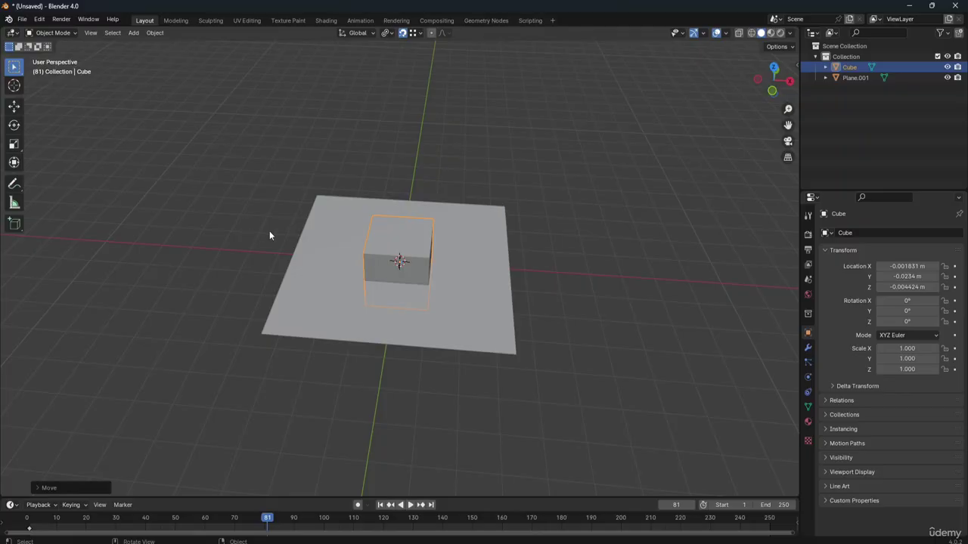
drag(773, 81, 749, 88)
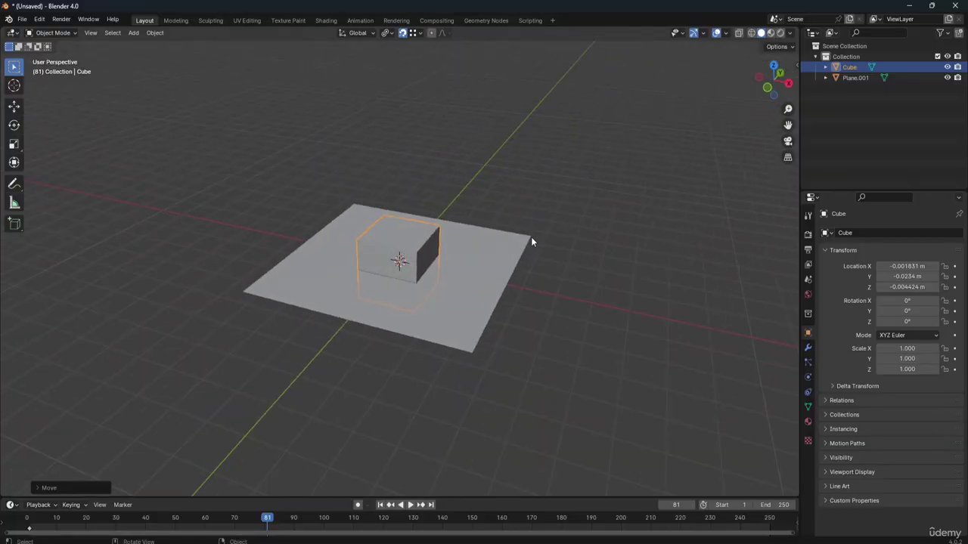
click(418, 33)
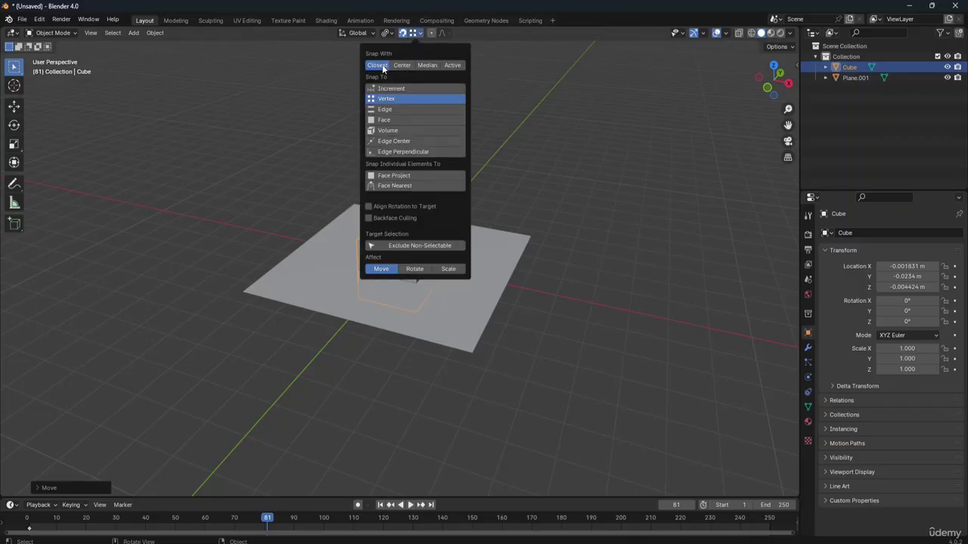
click(402, 65)
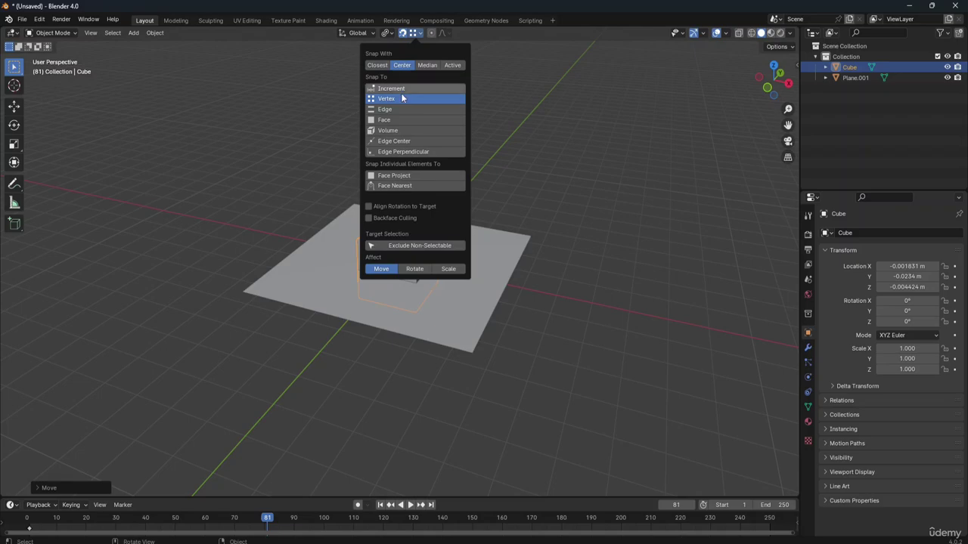
click(559, 141)
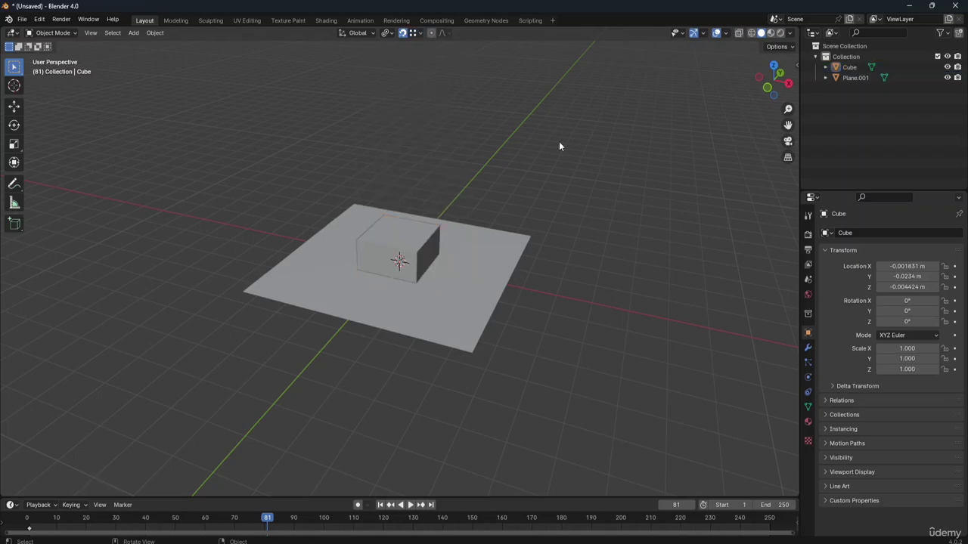
Step: Try moving the cube so its center snaps to the plane's corner vertices, and undo the move
click(381, 257)
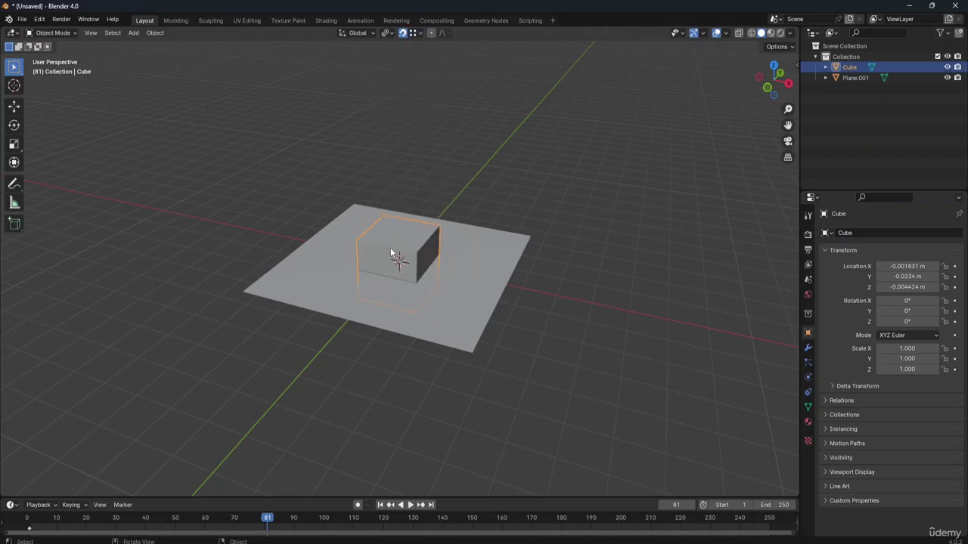
key(g)
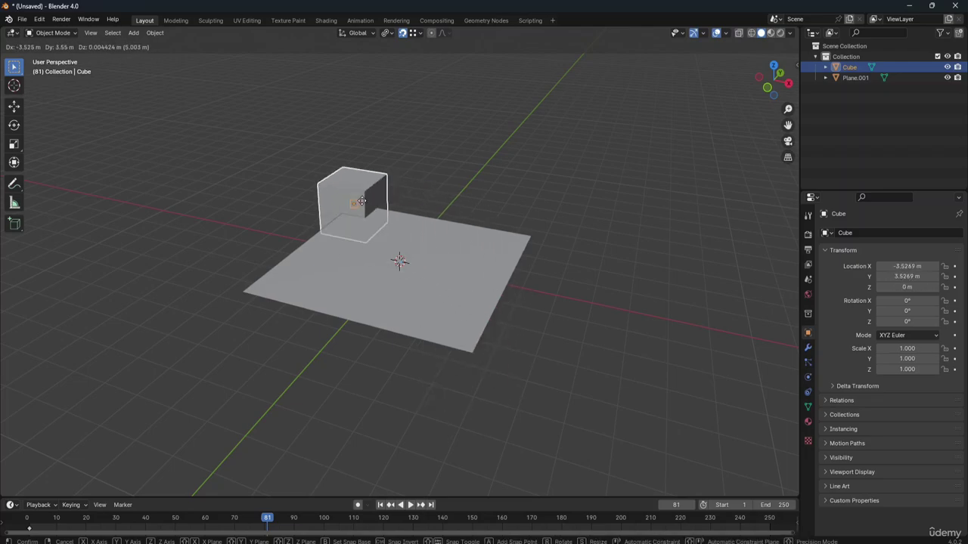
click(420, 34)
click(421, 34)
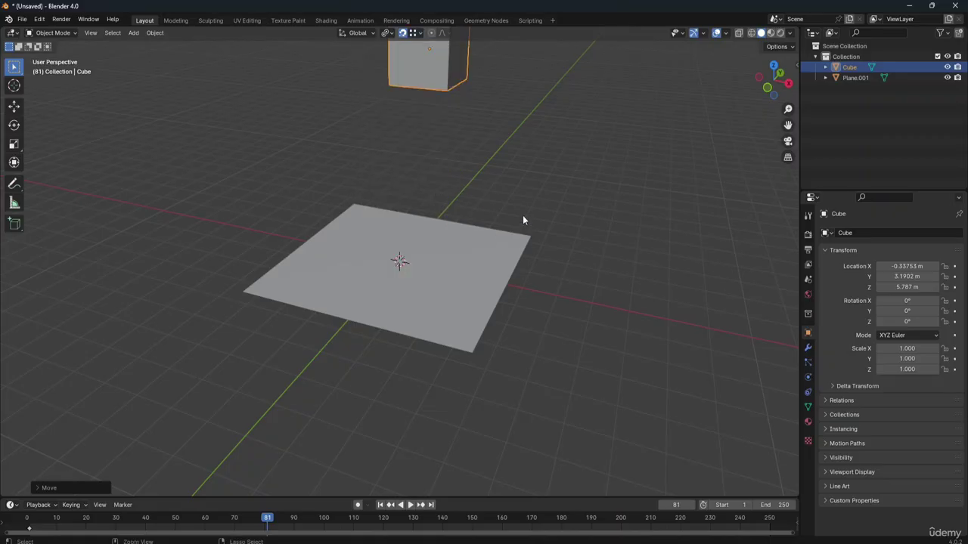
key(ctrl+z)
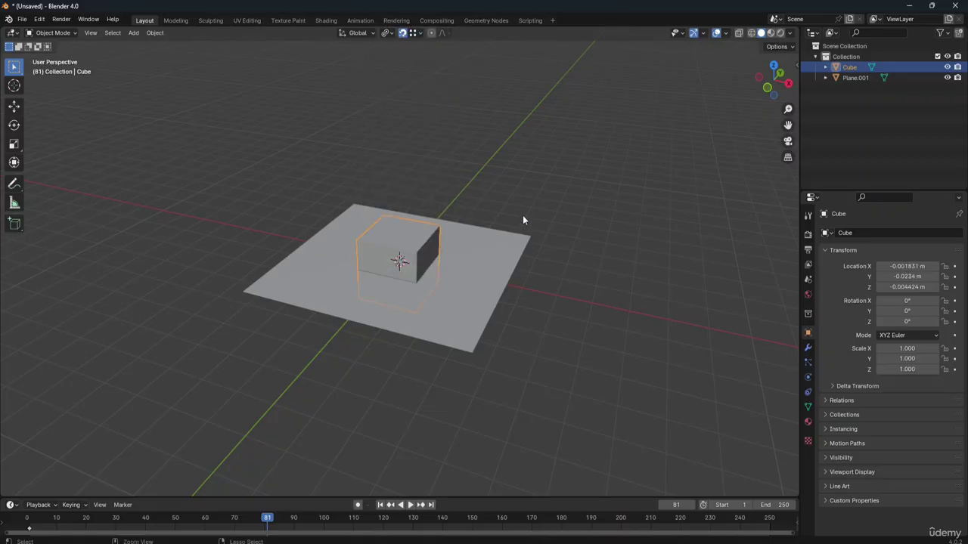
Step: Set Snap With to Closest and move the cube freely above the plane to about X 0.47, Y 1.09, Z 1.55 m
click(420, 34)
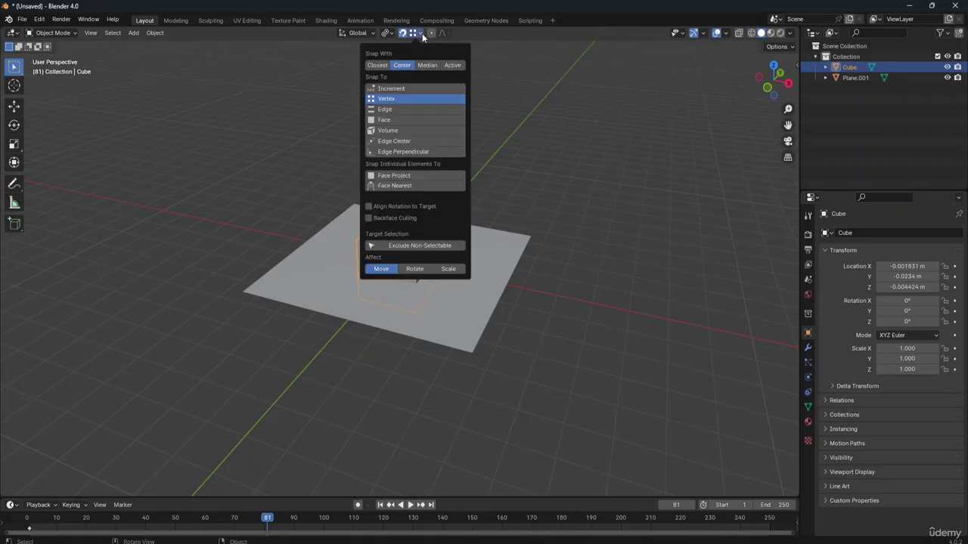
click(377, 66)
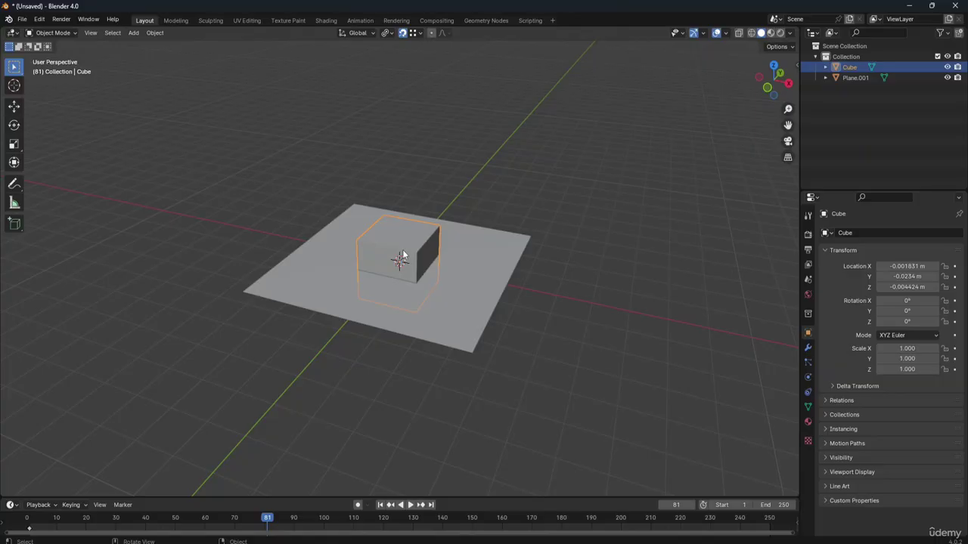
key(g)
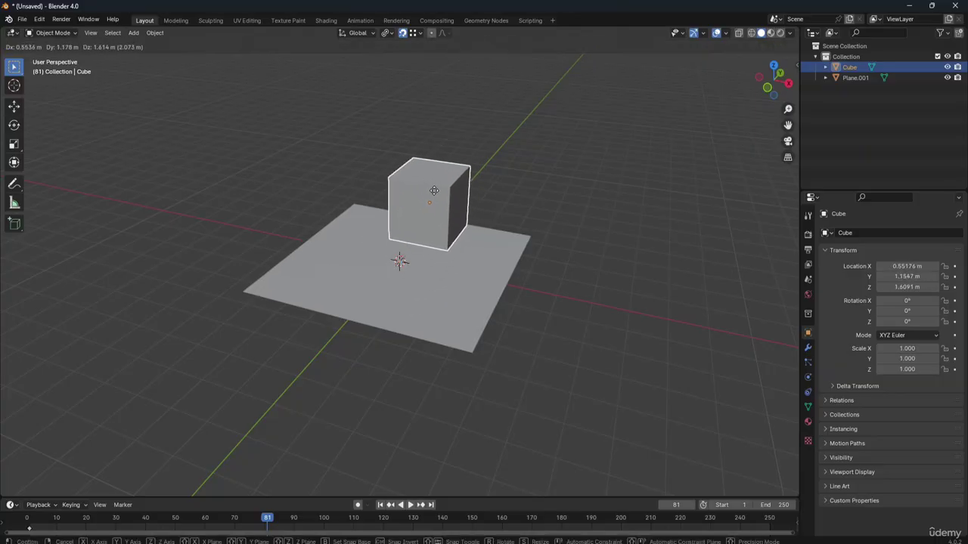
click(436, 195)
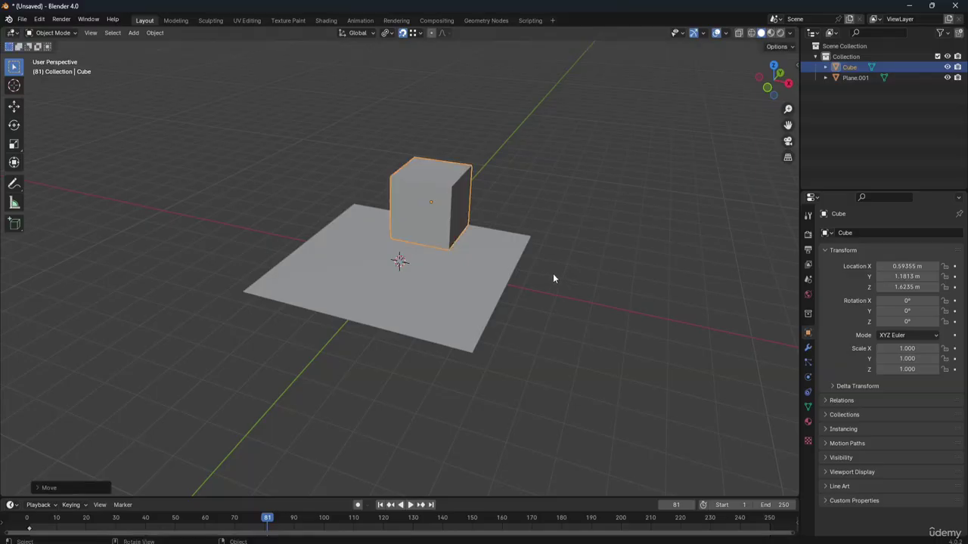
key(g)
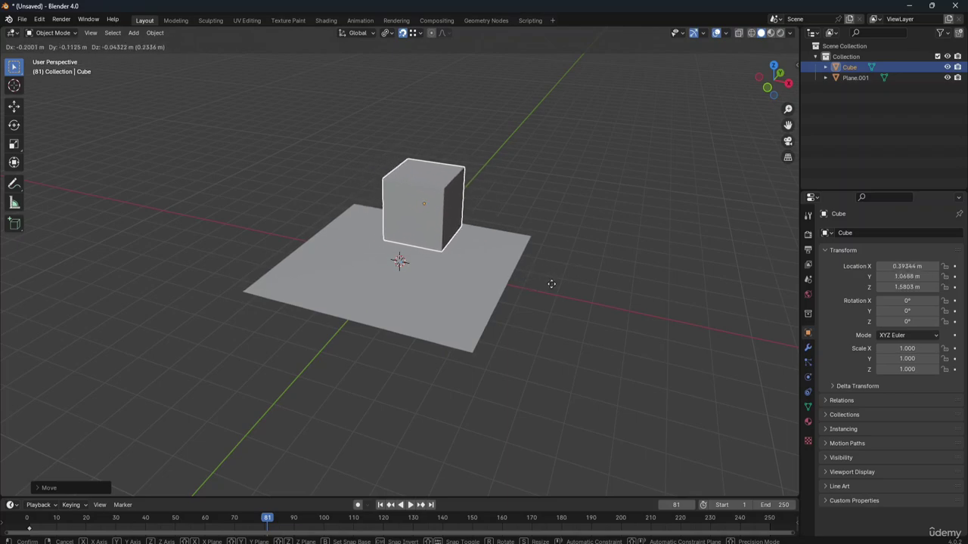
click(558, 282)
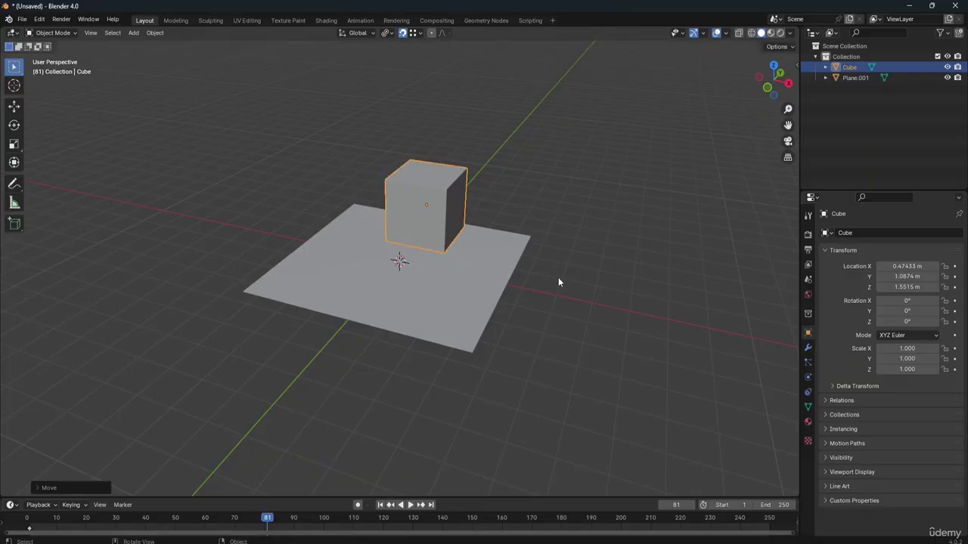
Step: Move the cube so its bottom vertex snaps to the plane's +X, -Y corner, placing it at X 2.5269, Y -2.5269, Z 1 m
drag(787, 85, 767, 103)
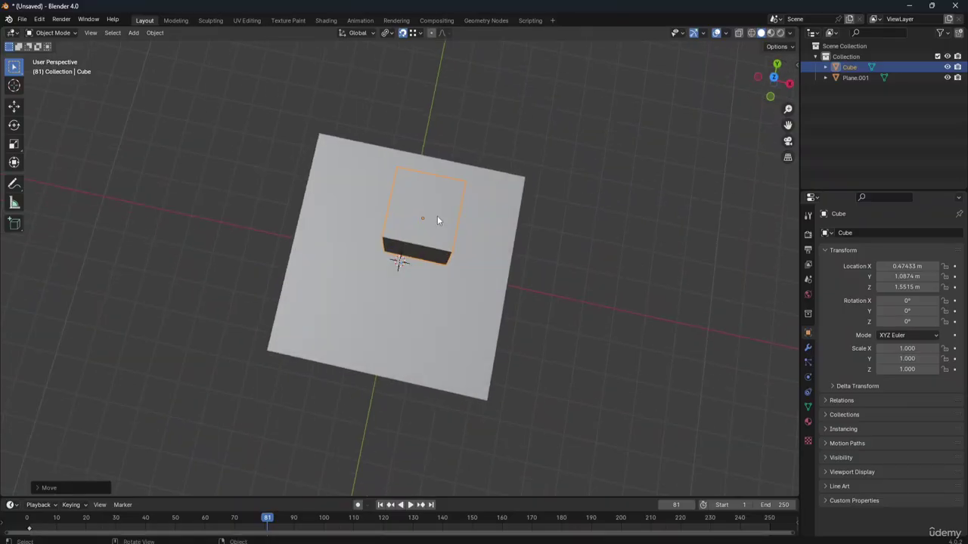
key(g)
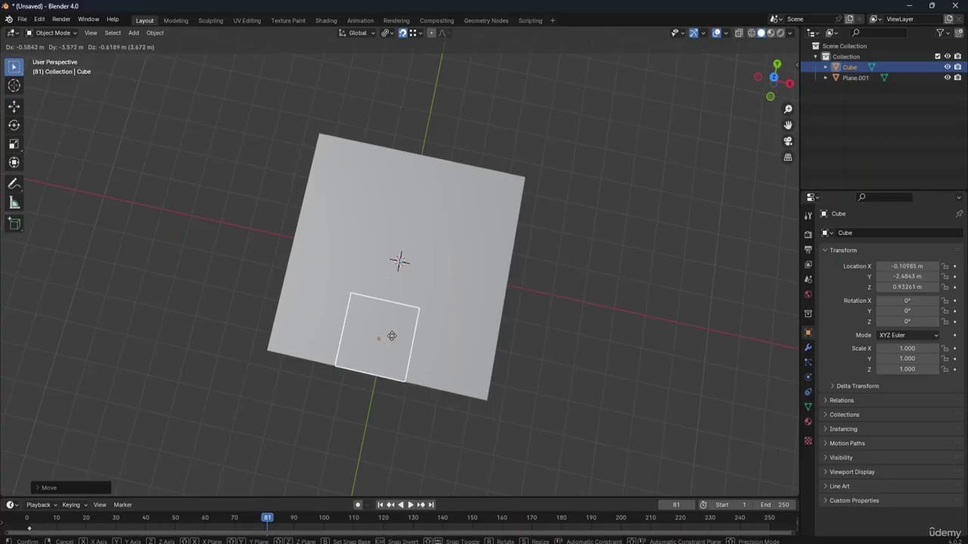
click(392, 340)
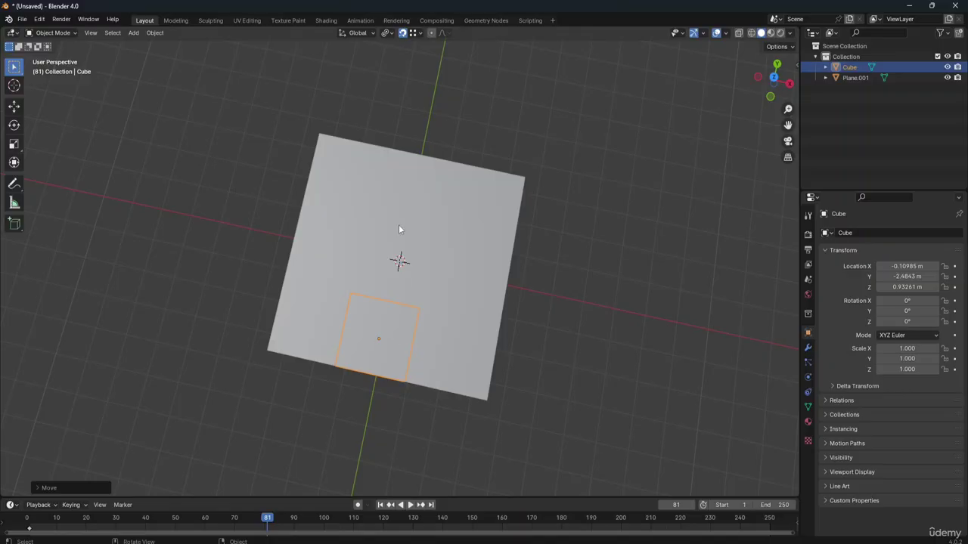
click(421, 33)
click(412, 320)
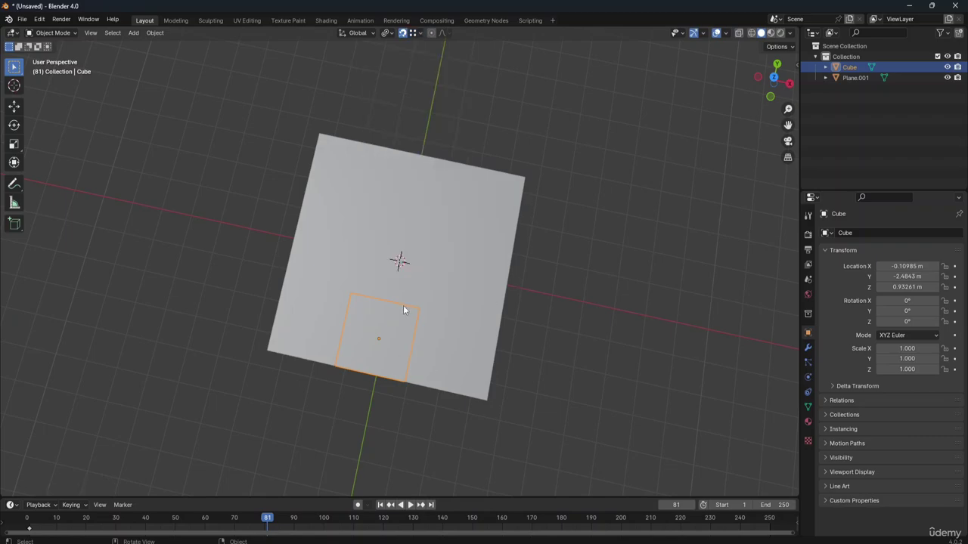
key(g)
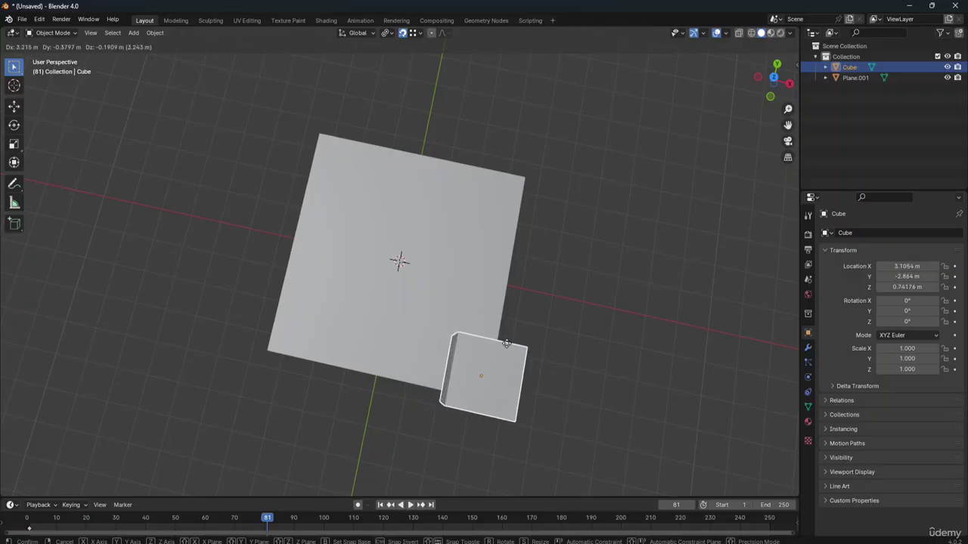
click(479, 388)
scroll(524, 293, down, 5)
scroll(525, 293, up, 4)
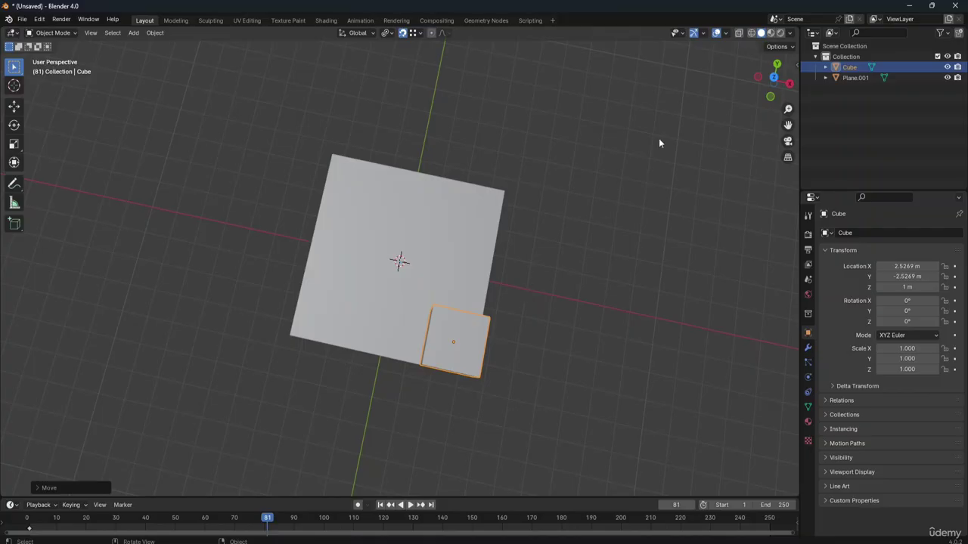
Step: Move the cube and snap it to the plane's +X, +Y corner, at X 2.5269, Y 2.5269, Z 1 m
drag(773, 78, 745, 108)
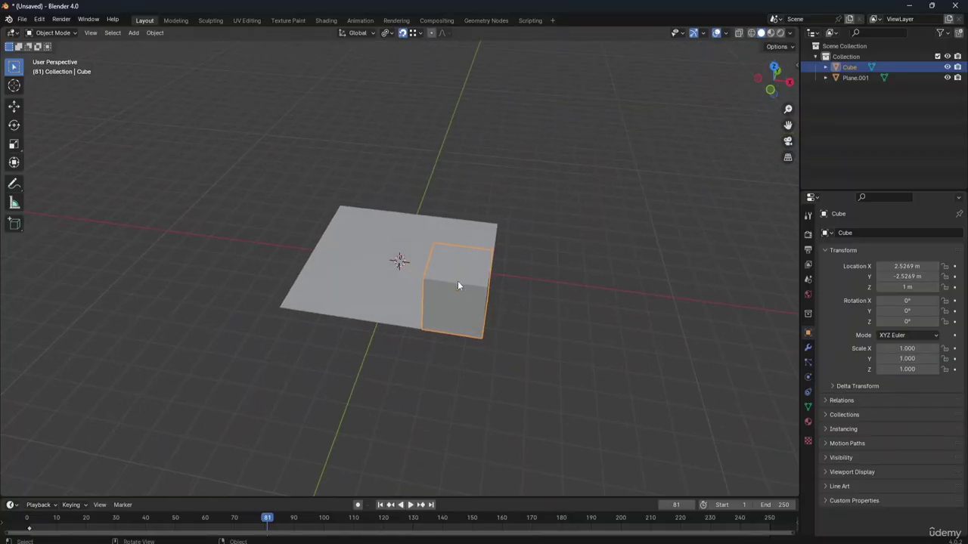
key(g)
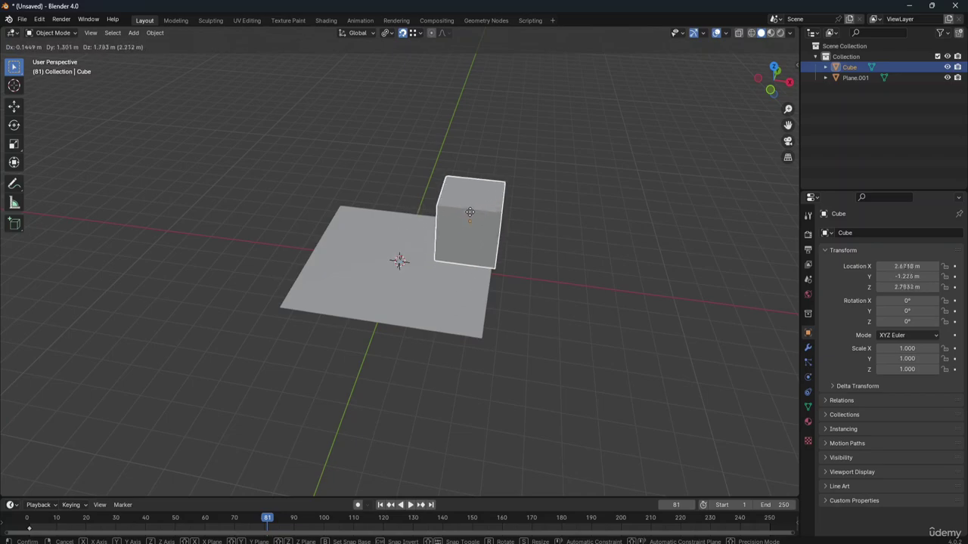
key(y)
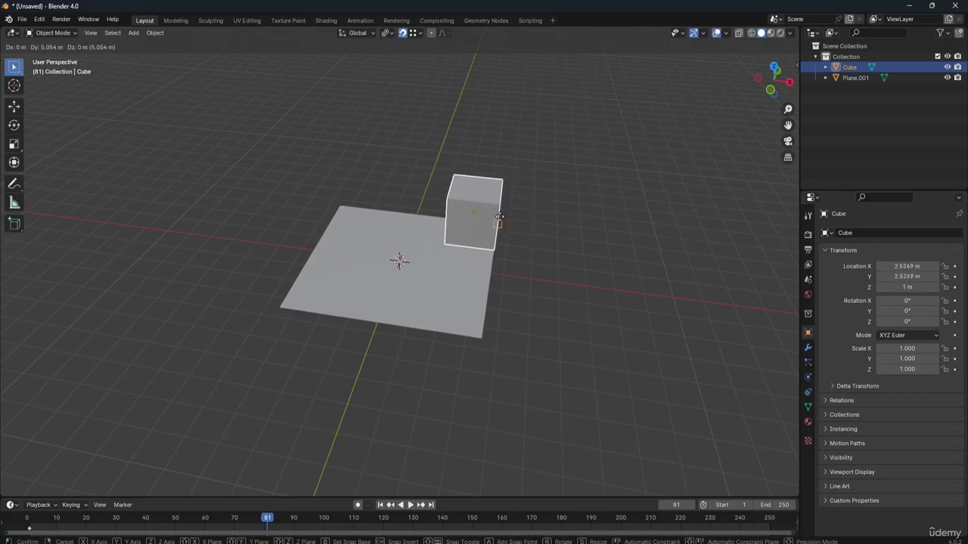
click(499, 216)
click(469, 207)
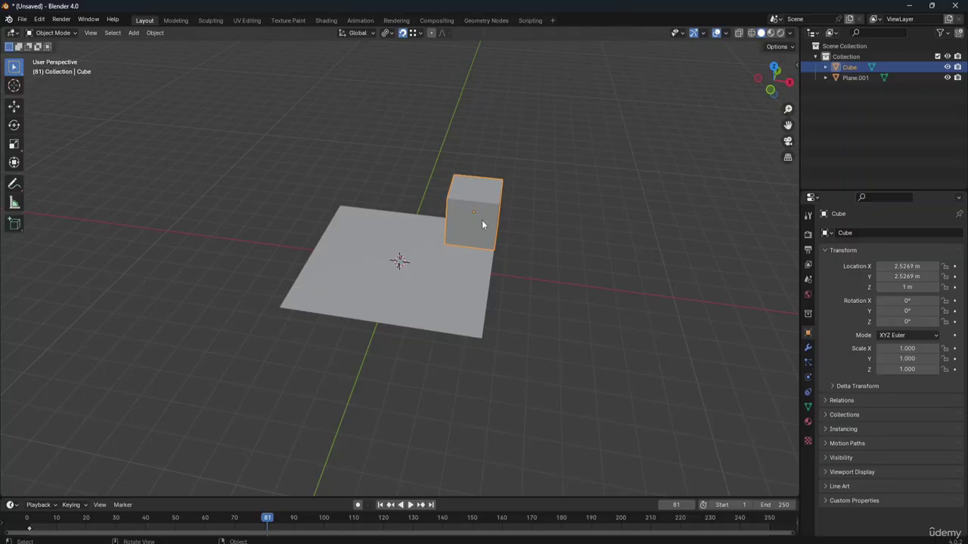
Step: Snap the cube to the plane's -X, +Y corner, at X -2.5269, Y 2.5269, Z 1 m, and leave the cube selected
key(g)
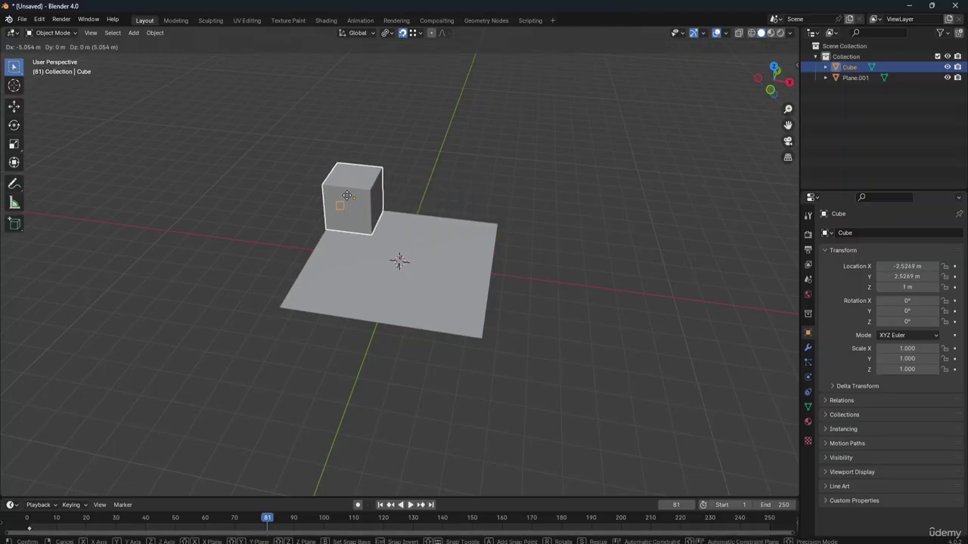
click(347, 196)
click(437, 269)
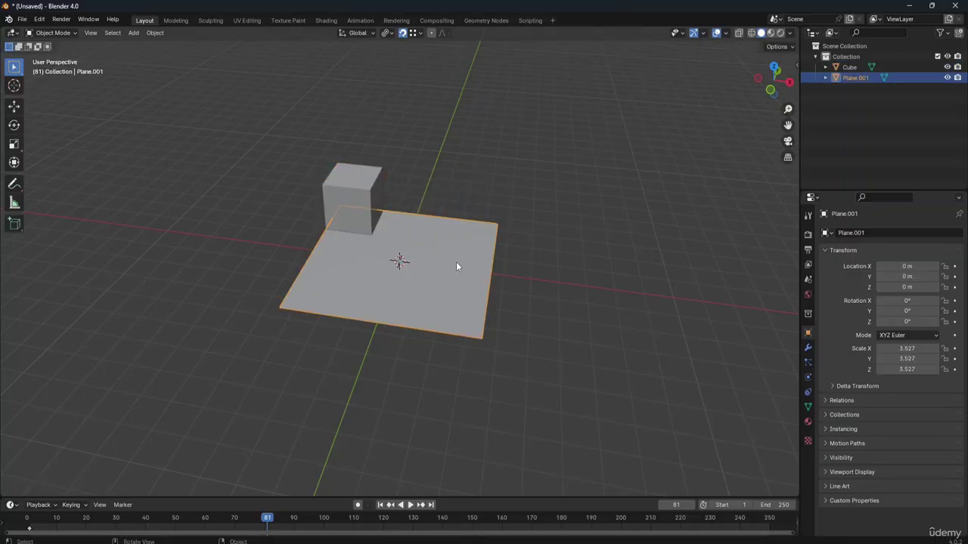
click(411, 155)
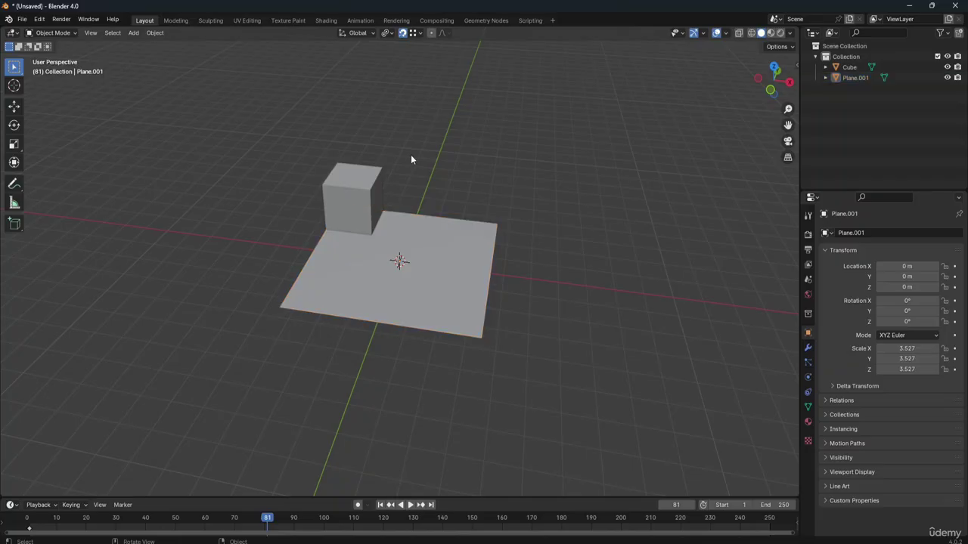
click(361, 216)
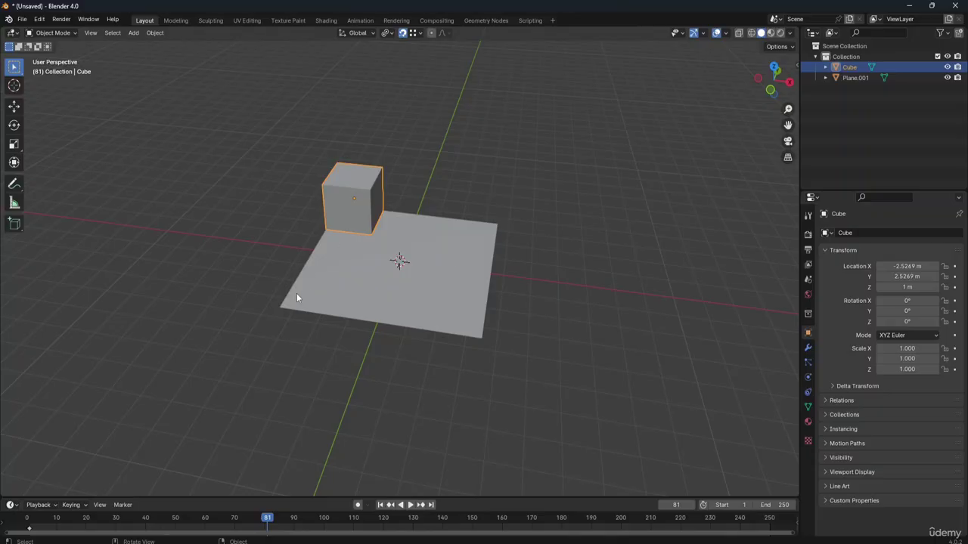
Step: Set Snap To to Edge, slide the cube along the plane's +Y edge to about X -0.085 m, and deselect it
click(421, 34)
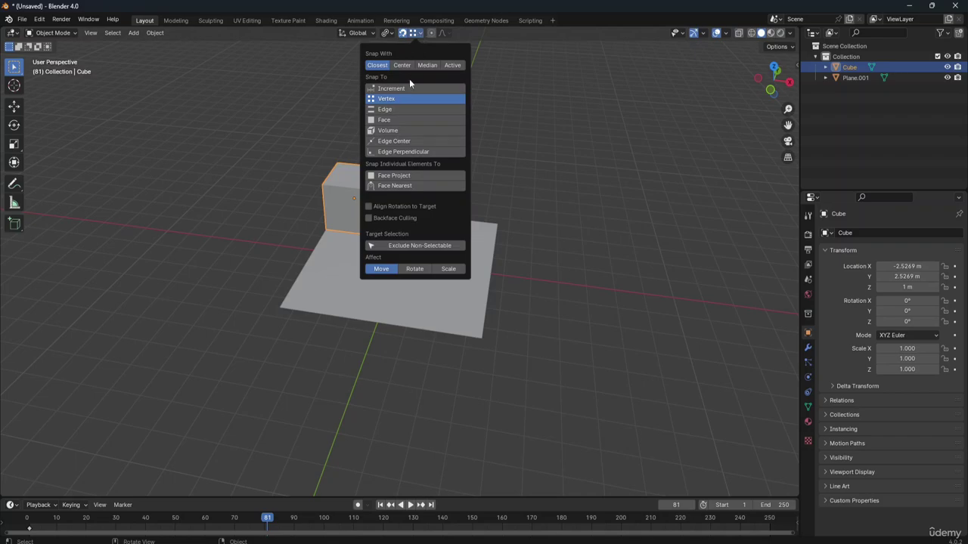
click(403, 109)
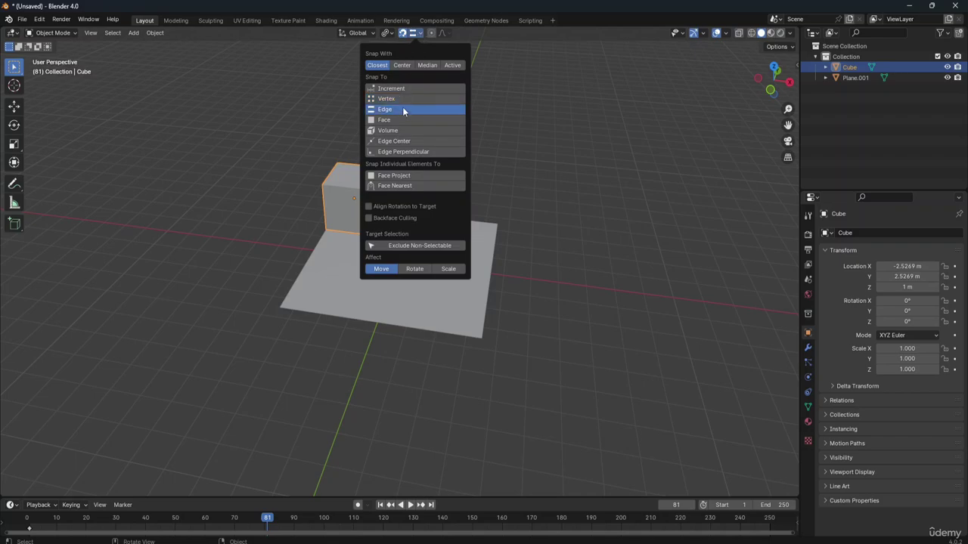
click(333, 246)
click(346, 199)
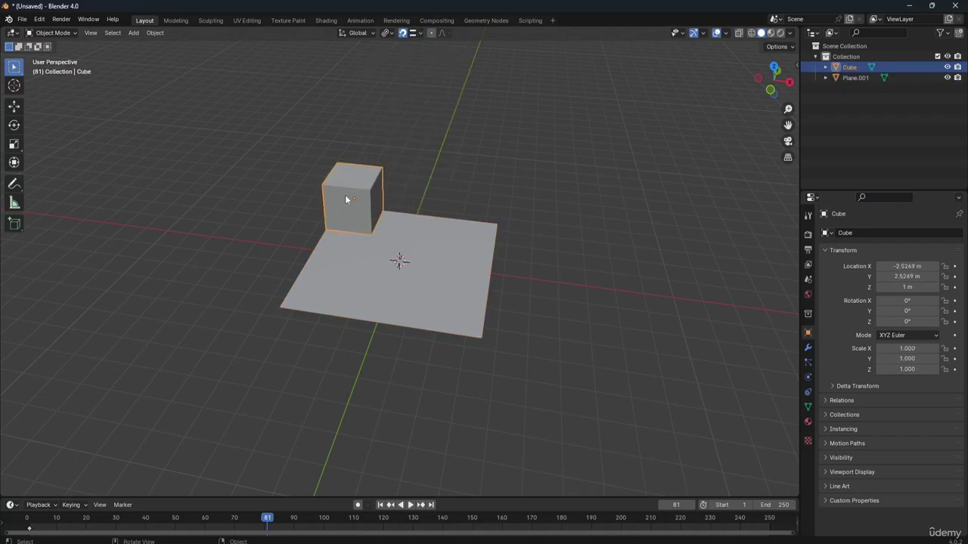
key(g)
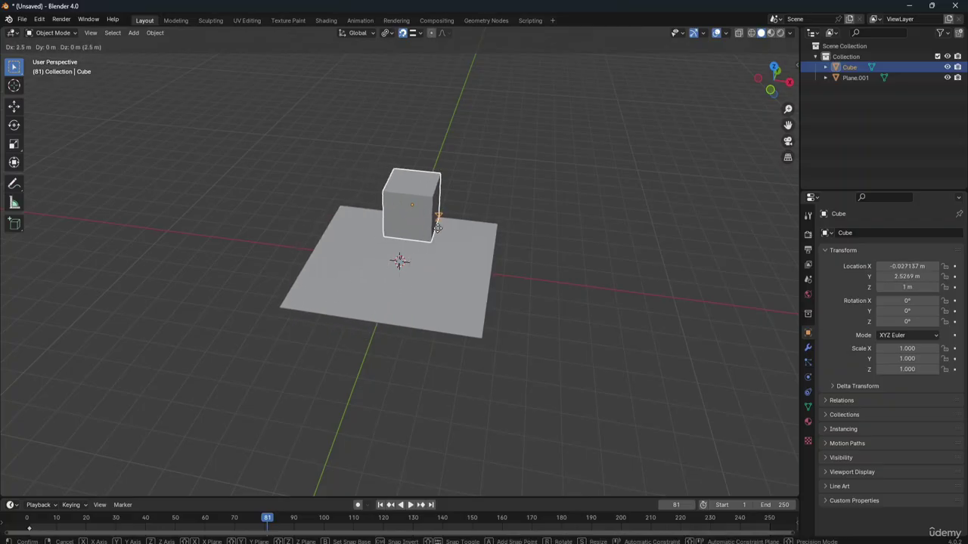
click(435, 229)
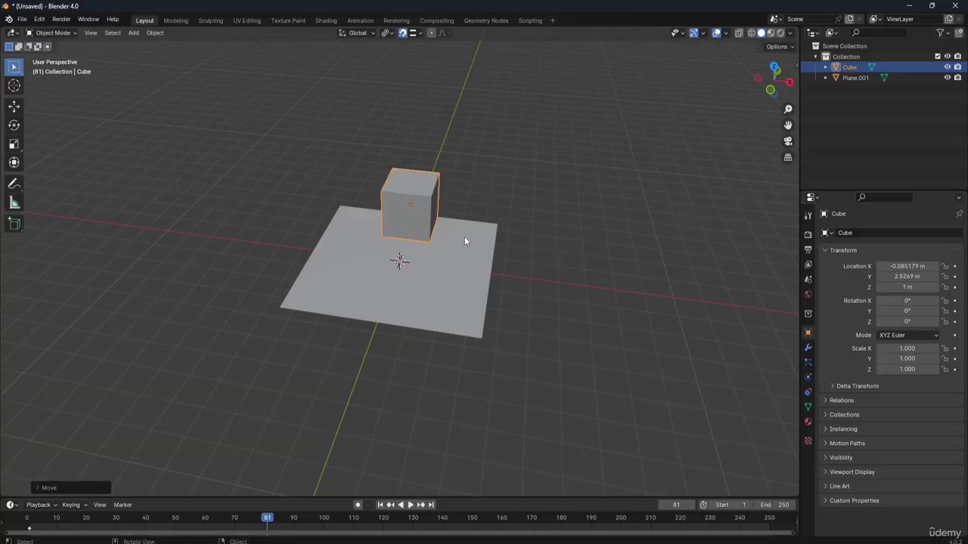
click(464, 238)
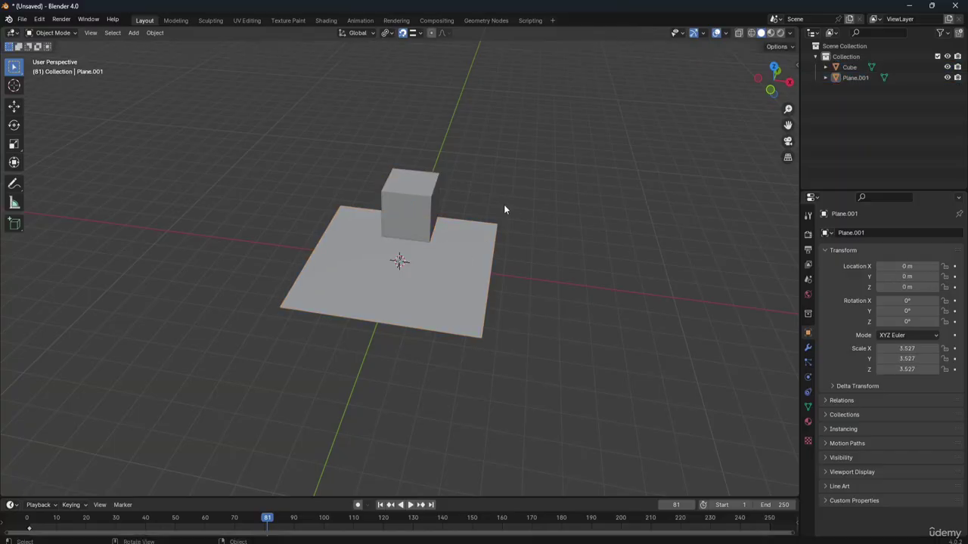
Step: Set Snap To to Face and move the cube onto the plane's surface at about X 0.345, Y -1.42, Z 1 m
click(419, 33)
click(405, 216)
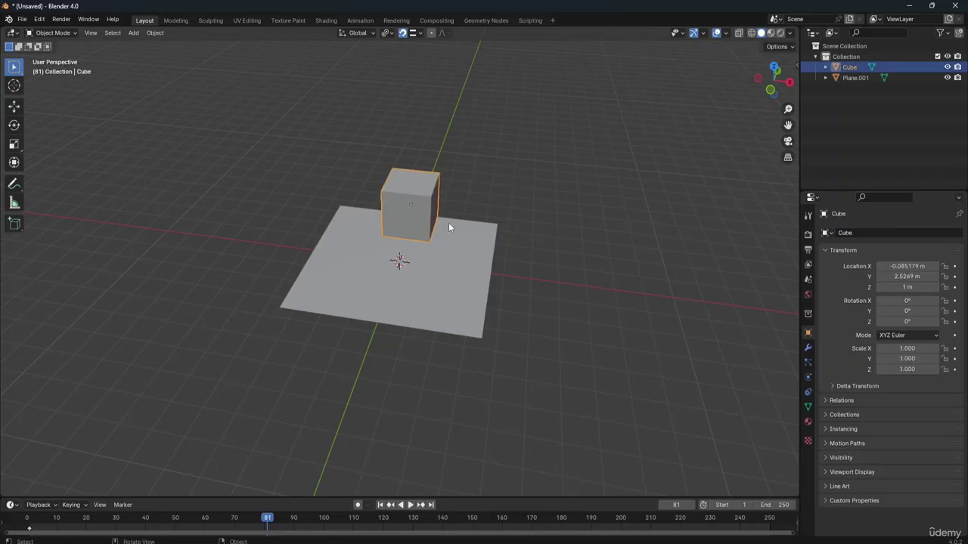
click(421, 33)
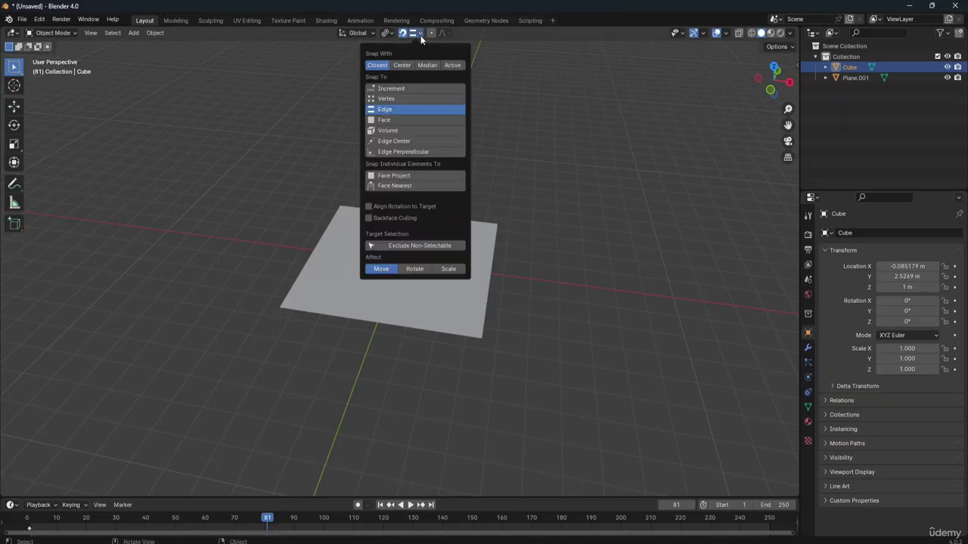
click(390, 122)
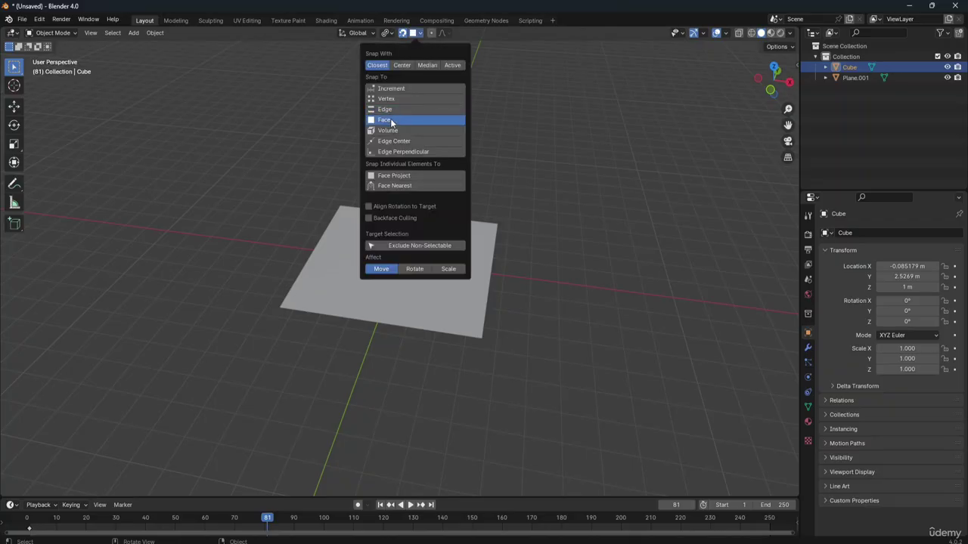
click(570, 188)
click(407, 215)
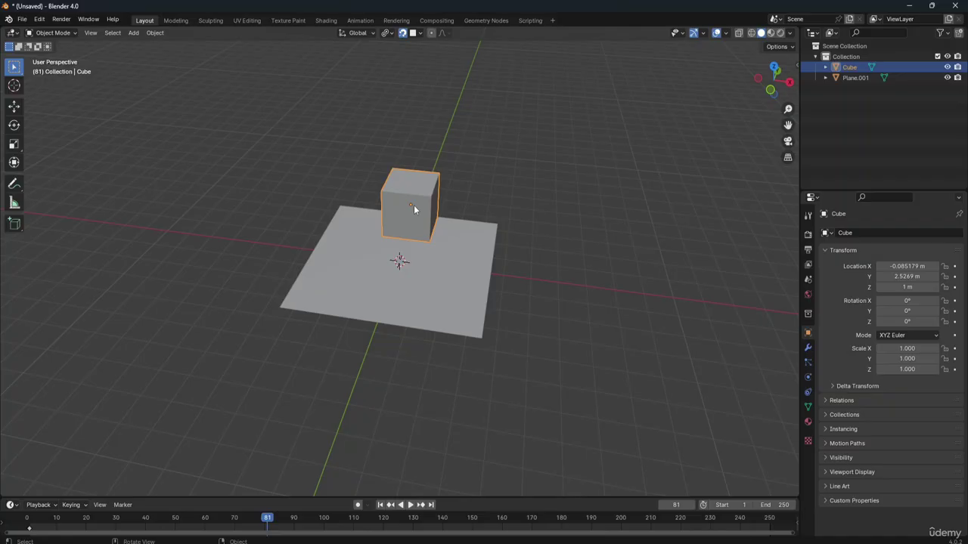
key(g)
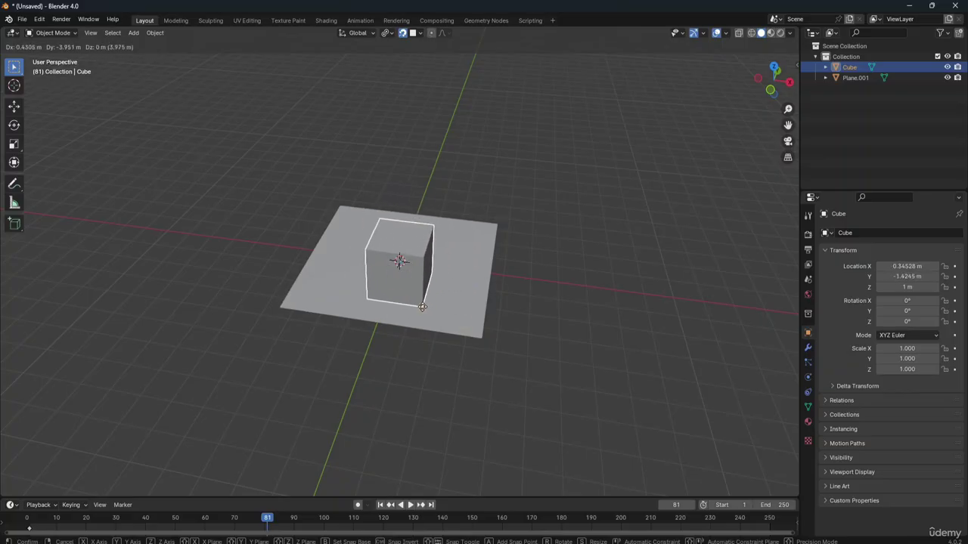
click(422, 306)
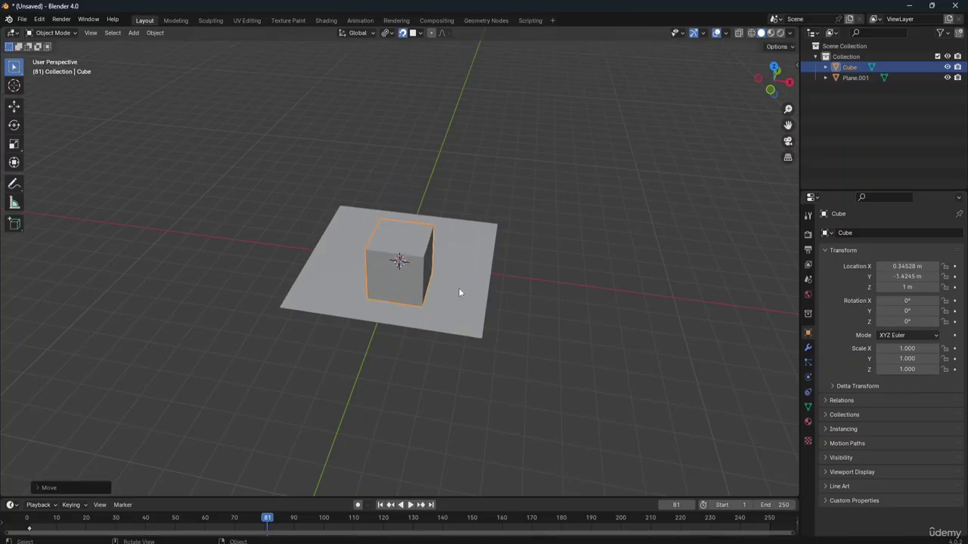
Step: Set Snap To back to Vertex for the cube
click(420, 33)
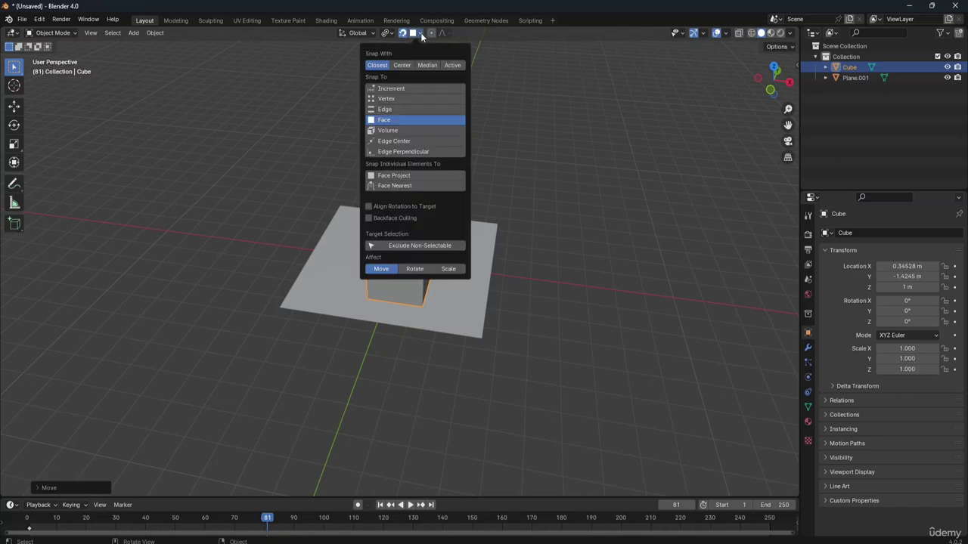
click(390, 102)
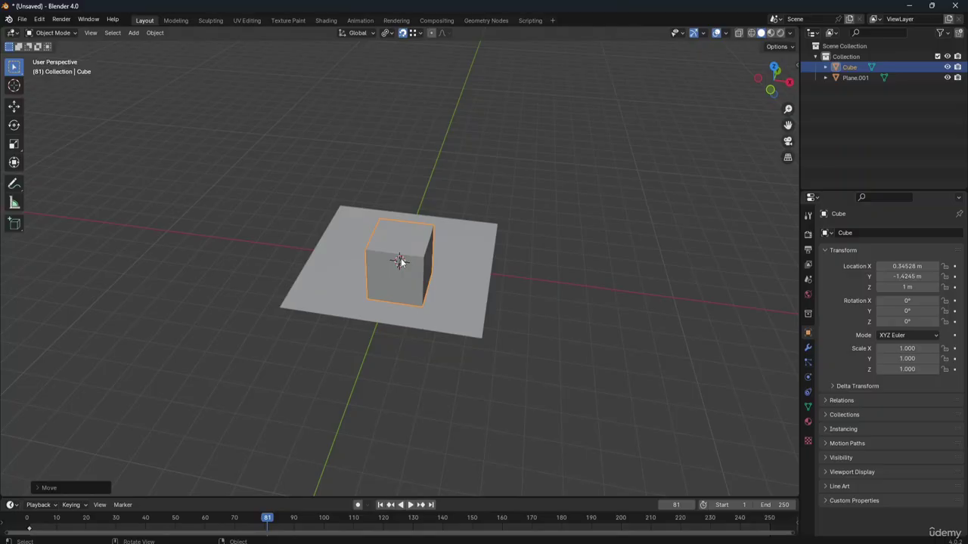
middle_drag(400, 260, 399, 260)
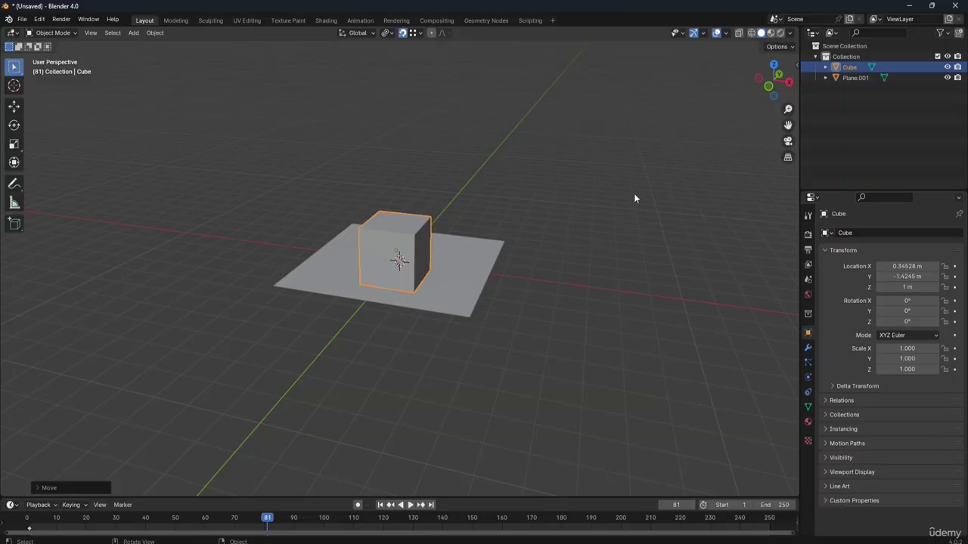
Step: Enable Align Rotation to Target for snapping, and tilt the plane to a Y rotation of about 24°
click(420, 33)
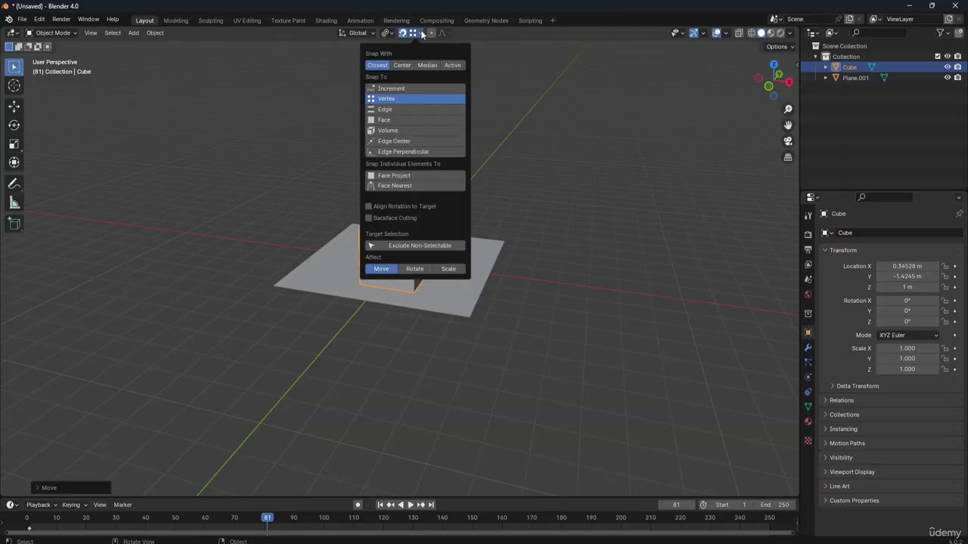
click(368, 206)
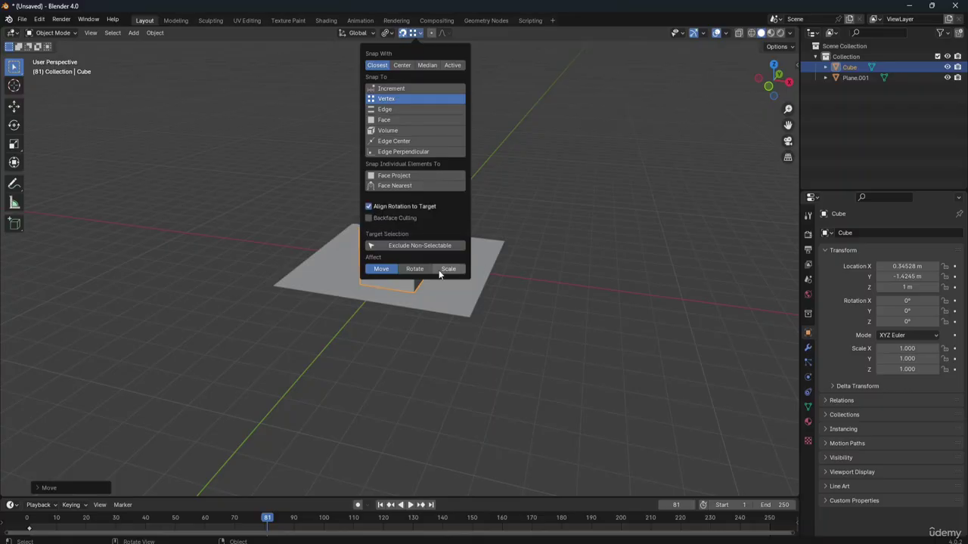
click(456, 299)
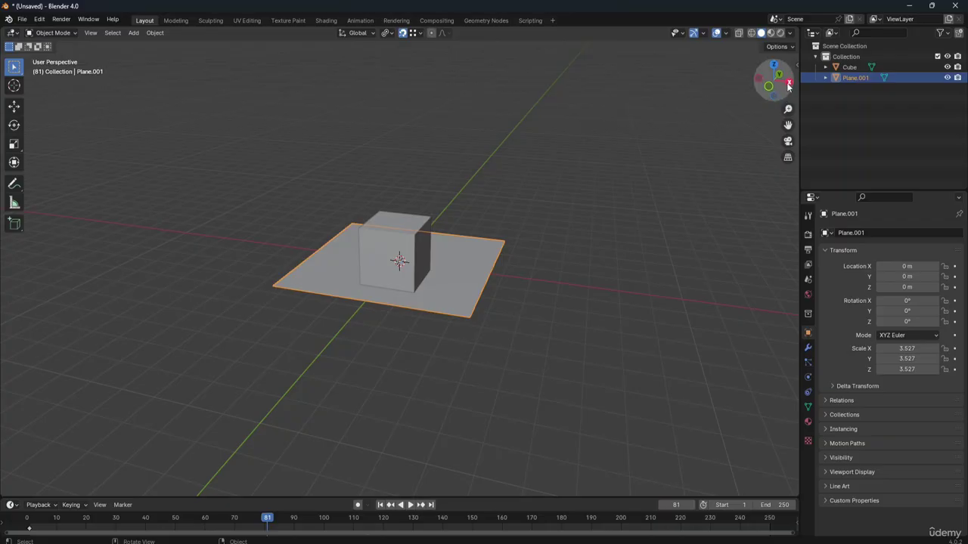
drag(771, 79, 771, 54)
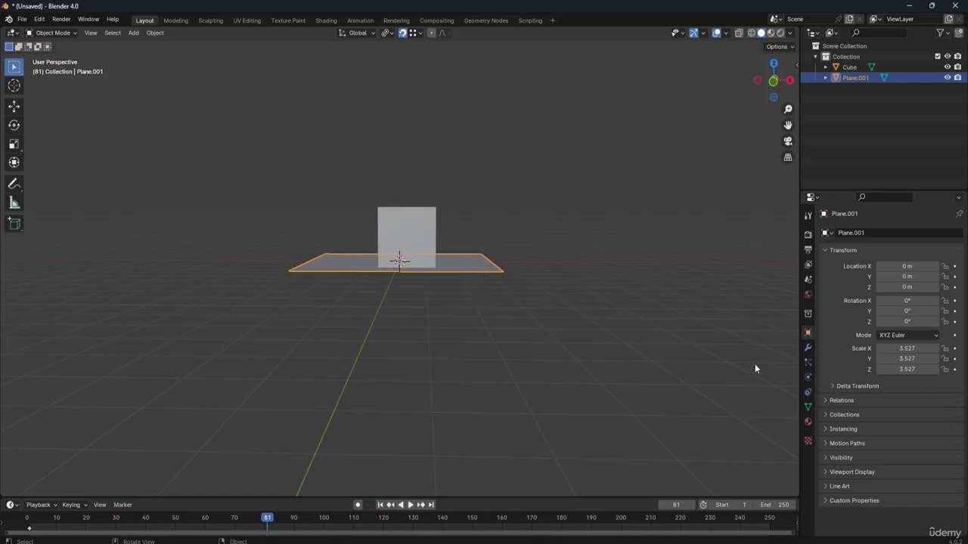
key(r)
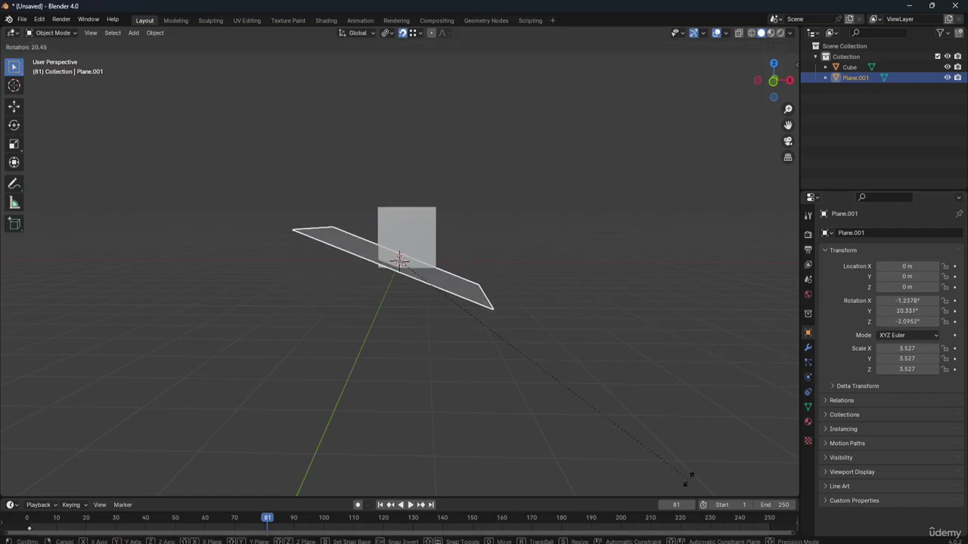
click(705, 57)
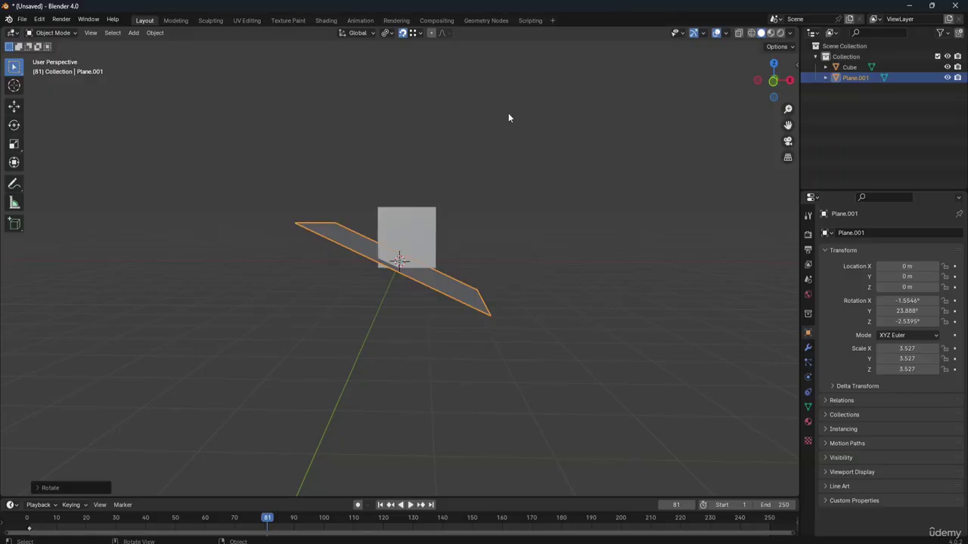
Step: Move the cube above the tilted plane to about X 0.544, Y -1.378, Z 1.417 m
click(421, 230)
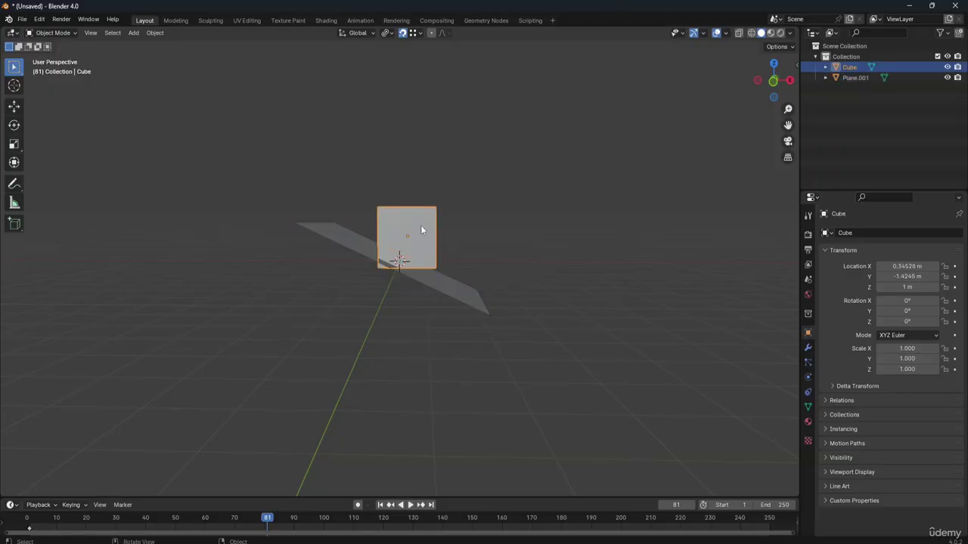
key(g)
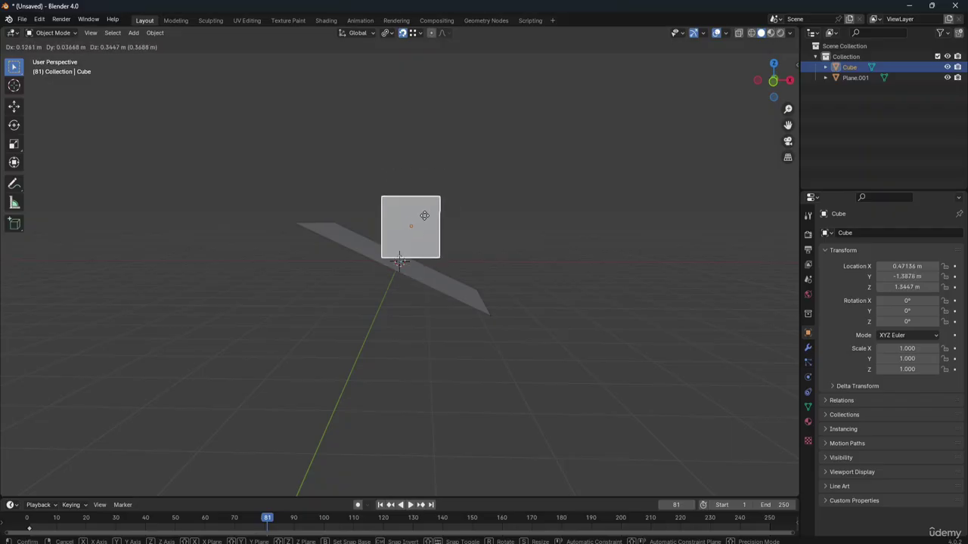
click(426, 213)
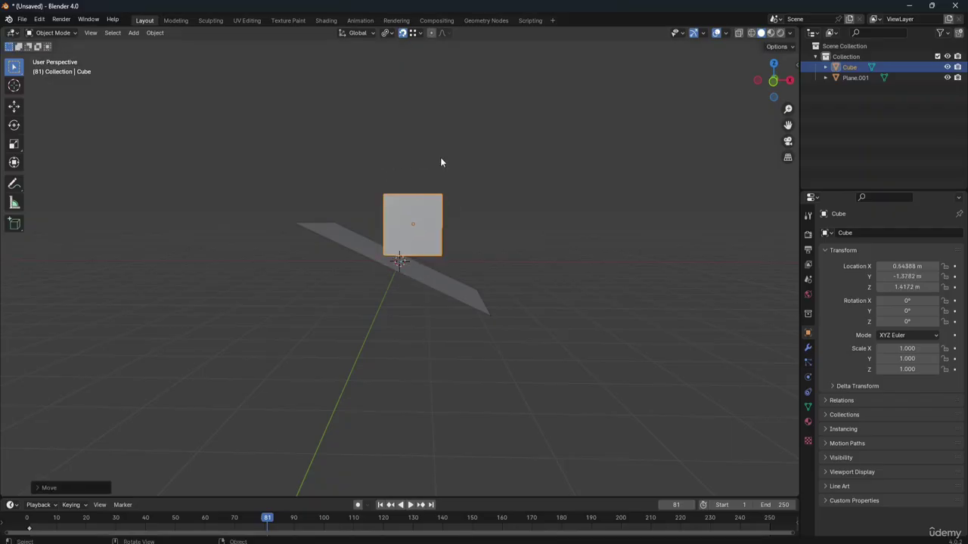
click(421, 33)
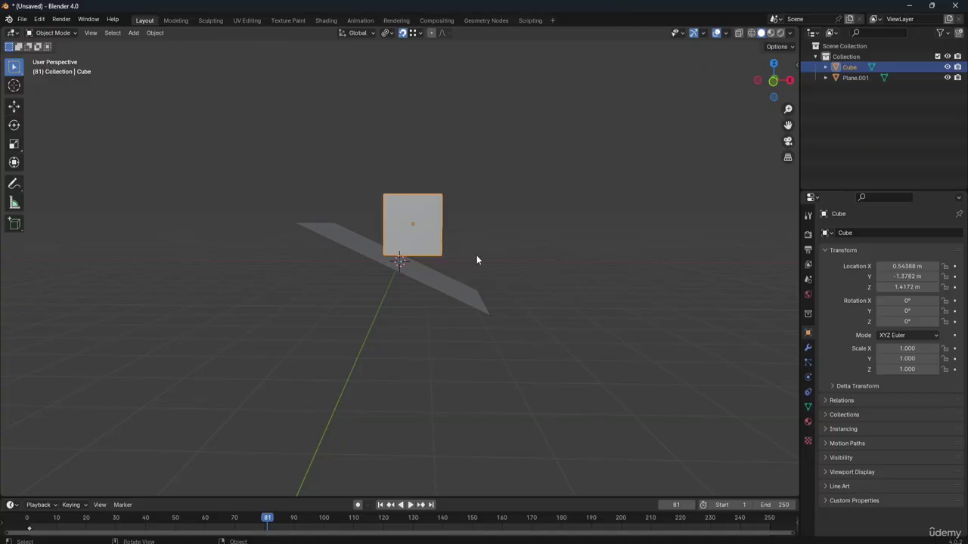
Step: Snap the cube to the tilted plane's lowest near corner with its rotation aligned, at about X 2.594, Y -2.656, Z -0.03 m
key(g)
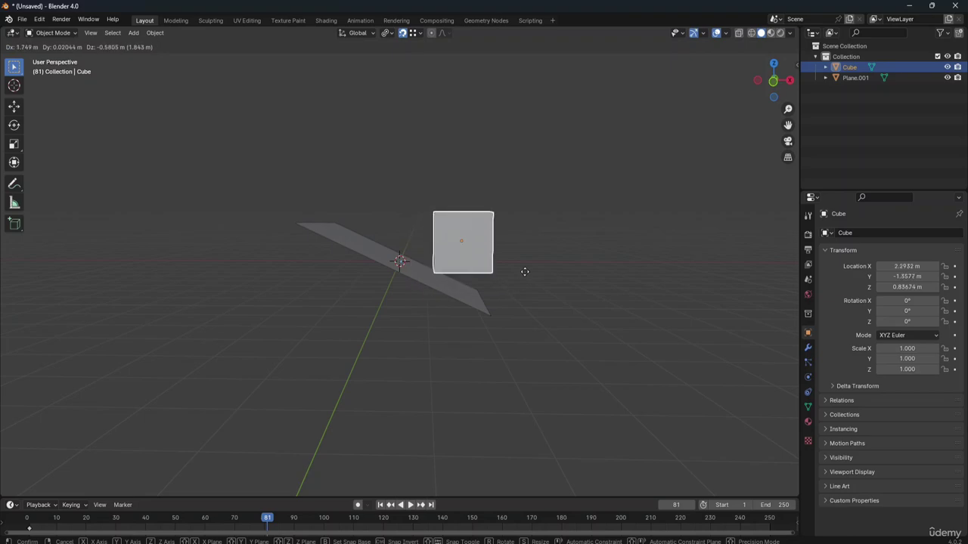
key(ctrl)
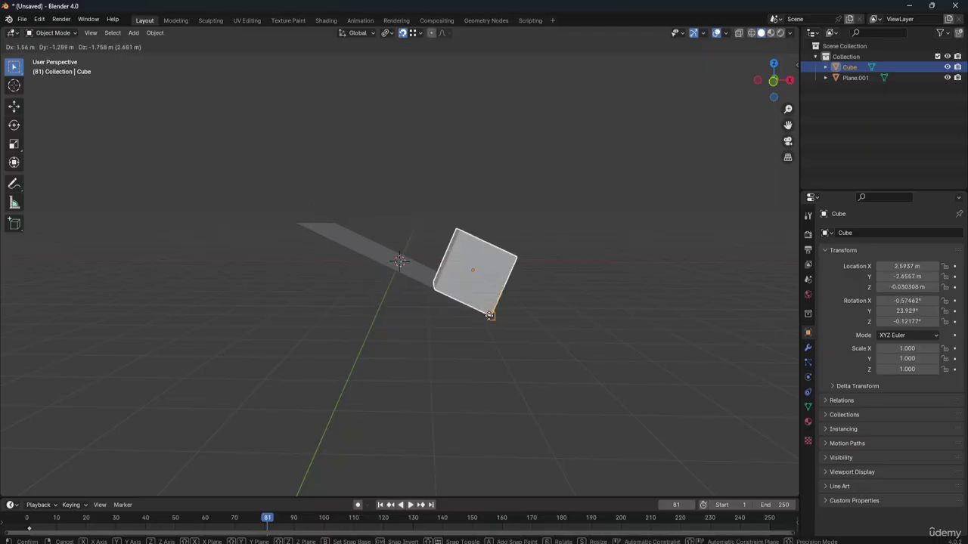
click(490, 316)
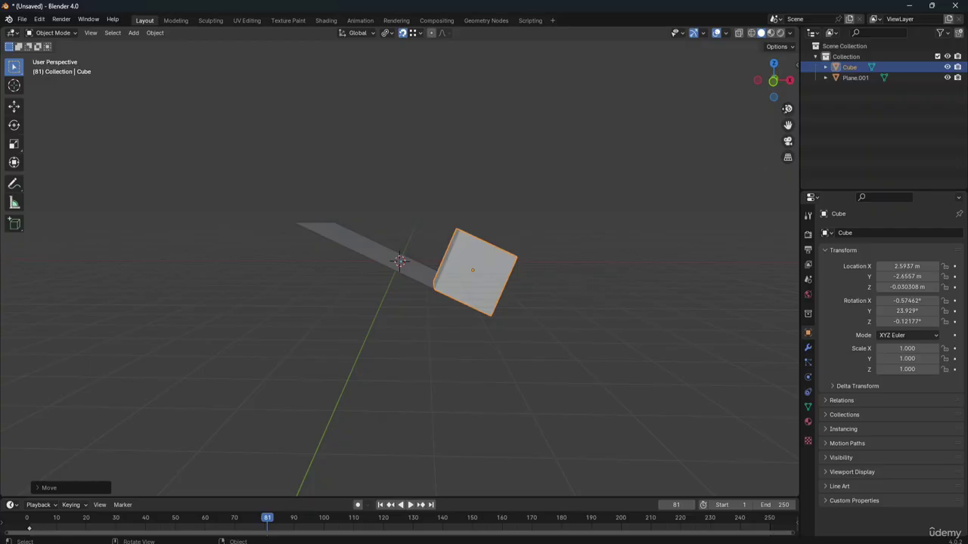
drag(789, 87, 468, 141)
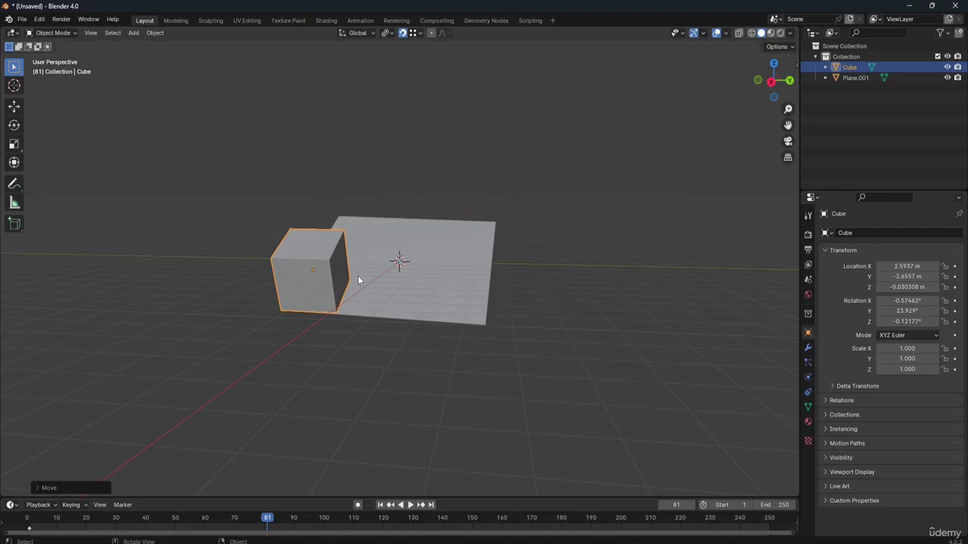
Step: Undo the cube's moves and the plane's rotation, and turn off Align Rotation to Target
key(ctrl+z)
key(ctrl+z)
key(ctrl+z)
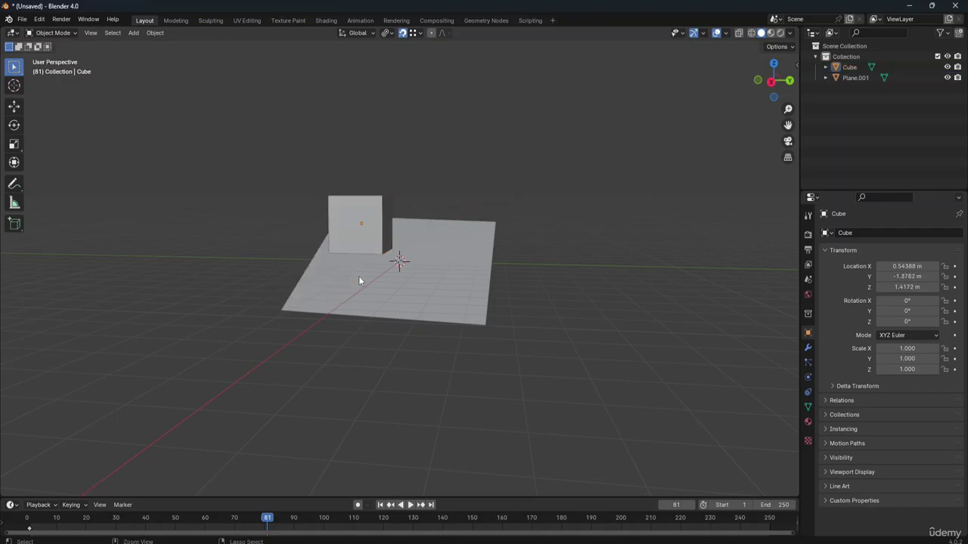
key(ctrl+z)
key(ctrl+z)
key(ctrl+z)
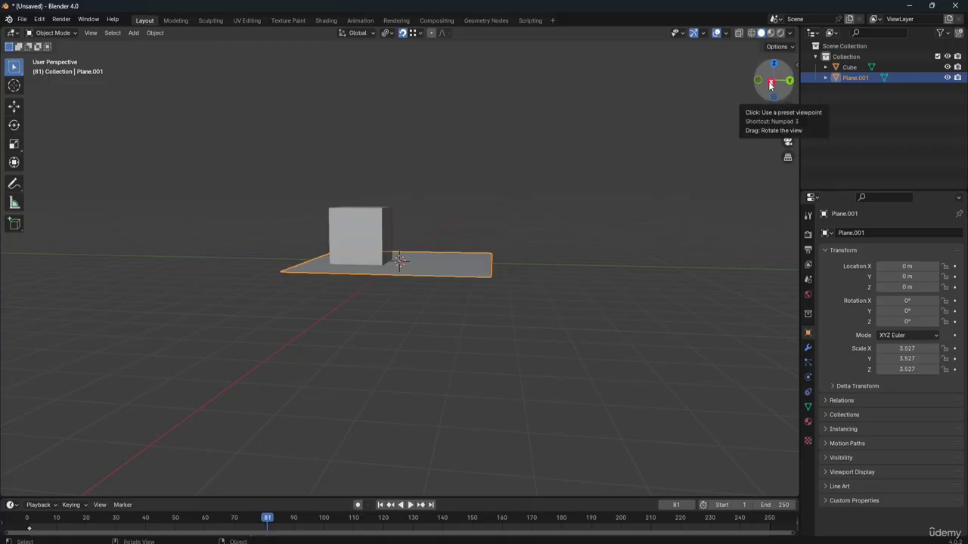
drag(771, 82, 741, 103)
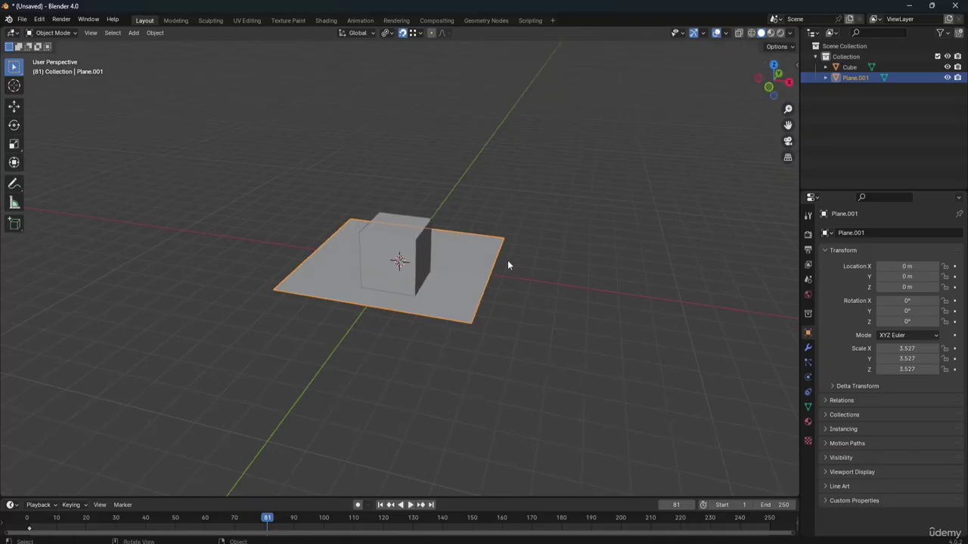
click(420, 34)
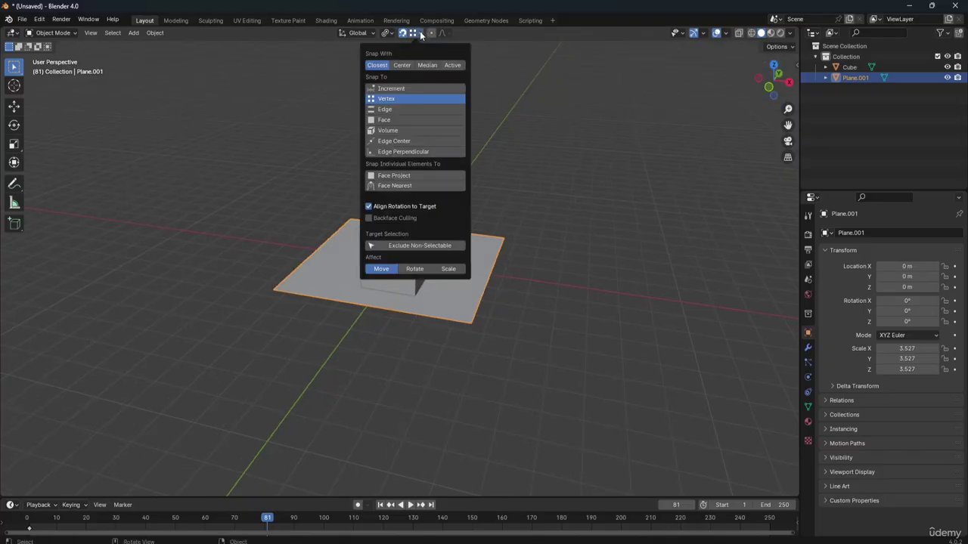
click(368, 208)
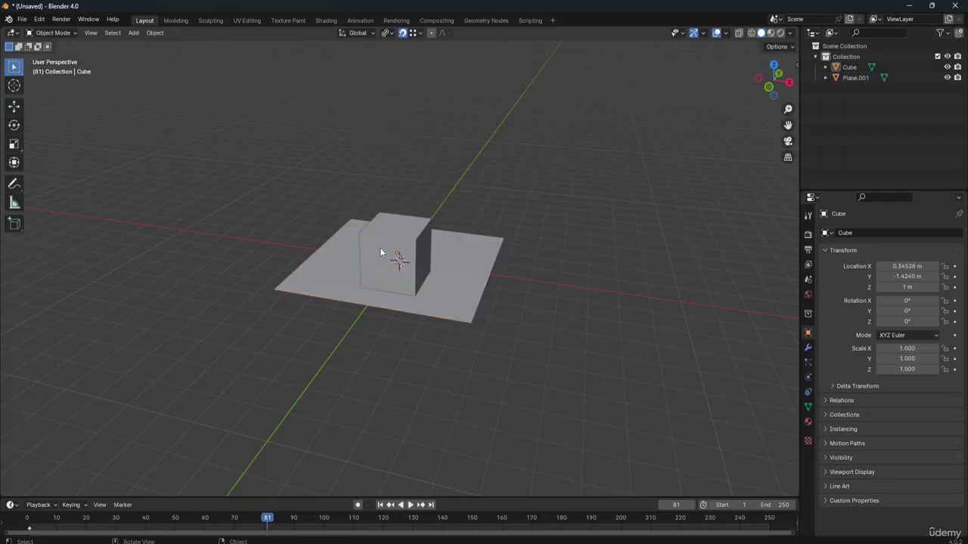
Step: Move the cube with its +X, -Y bottom corner as snap base onto the plane's matching corner, at X 2.5269, Y -2.5269, Z 1 m
click(383, 252)
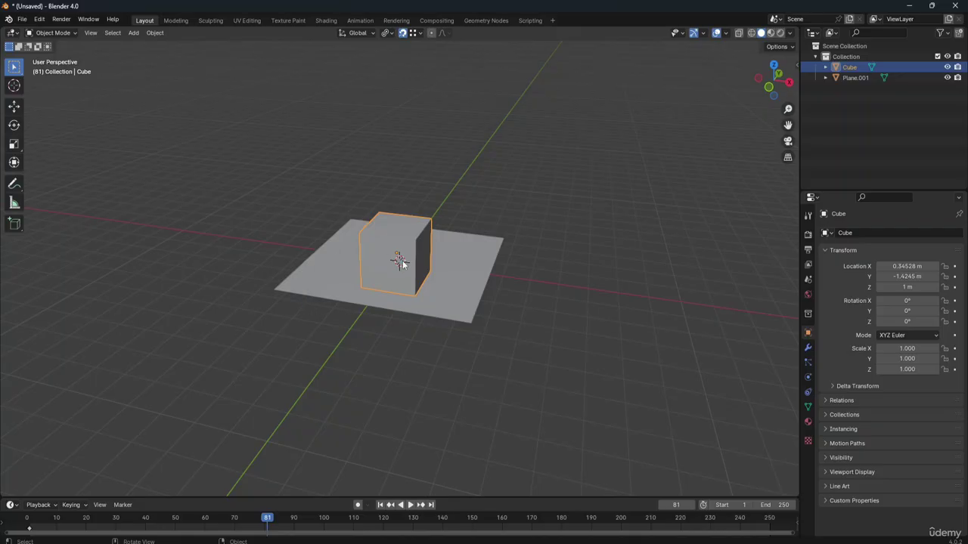
click(418, 33)
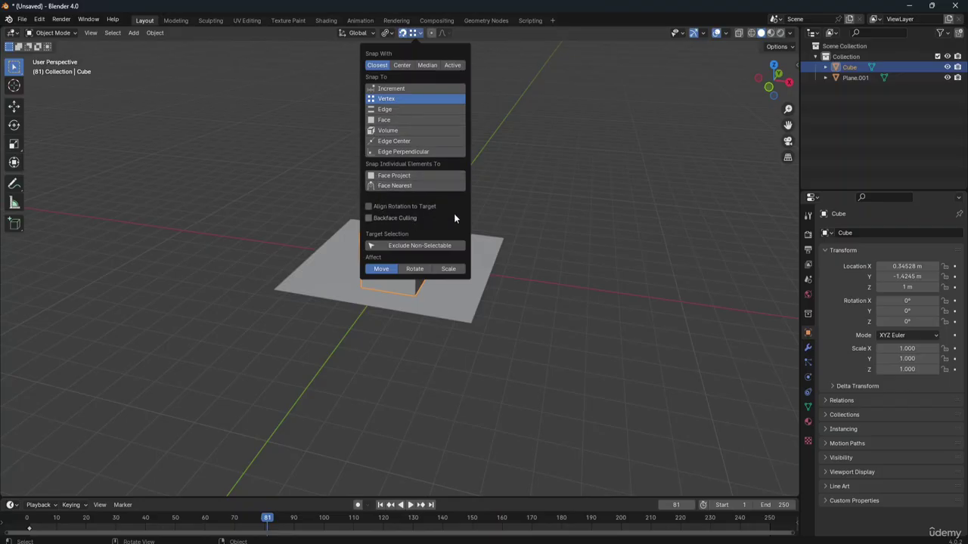
click(476, 221)
click(394, 253)
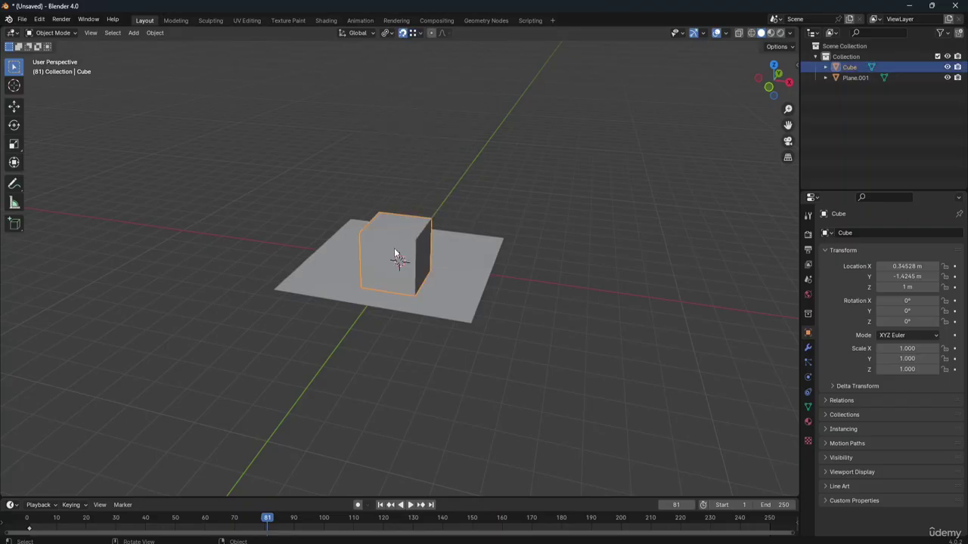
key(g)
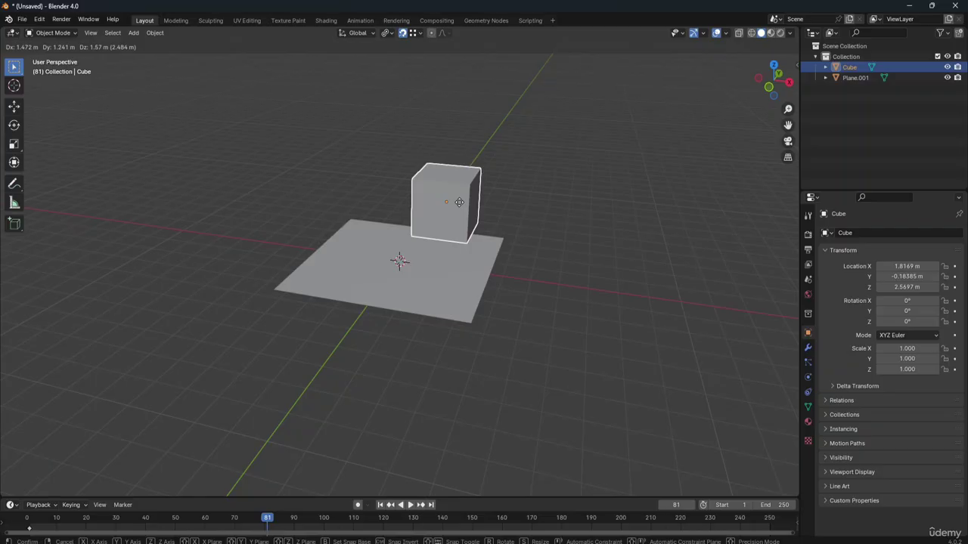
key(b)
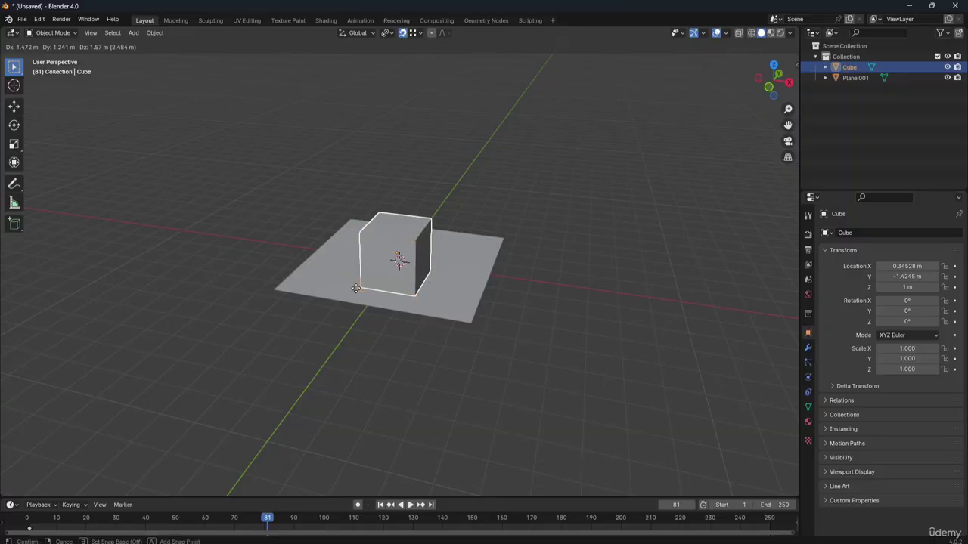
click(414, 296)
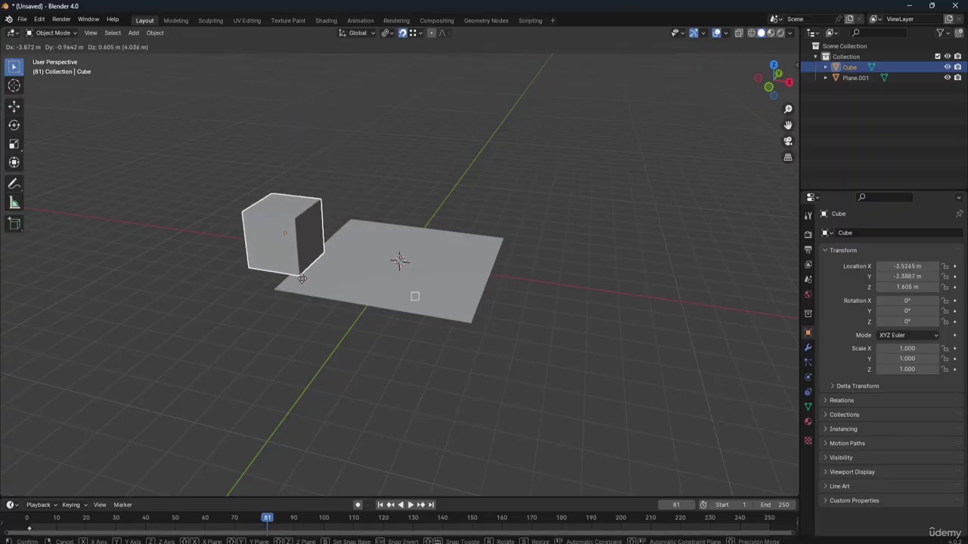
click(469, 323)
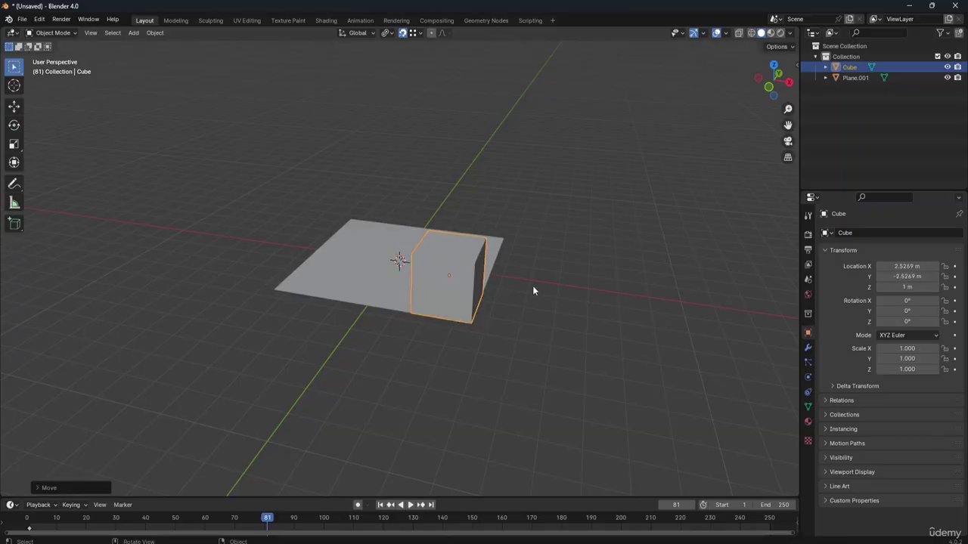
Step: Enter Edit Mode on the cube, clear the selection, switch to face selection and select the top face
drag(773, 80, 768, 141)
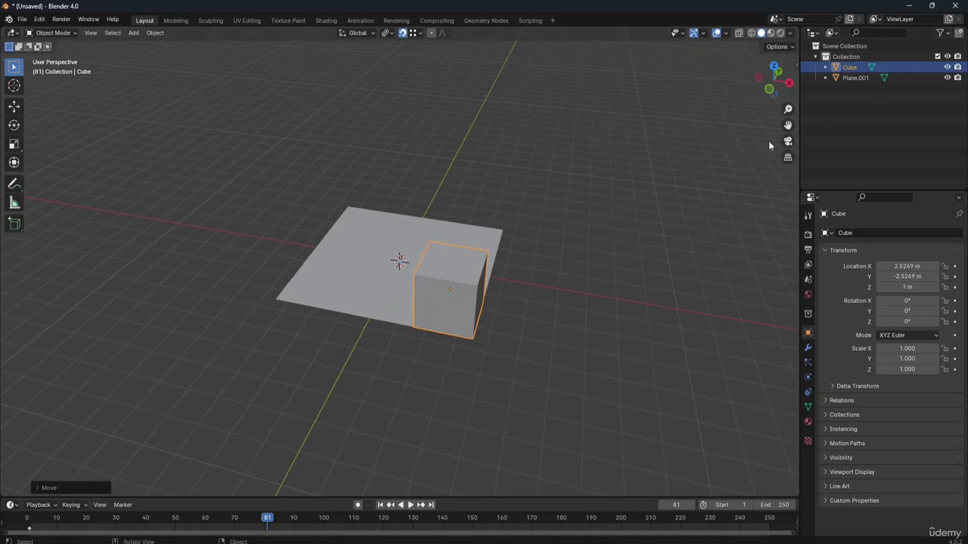
click(565, 275)
click(447, 268)
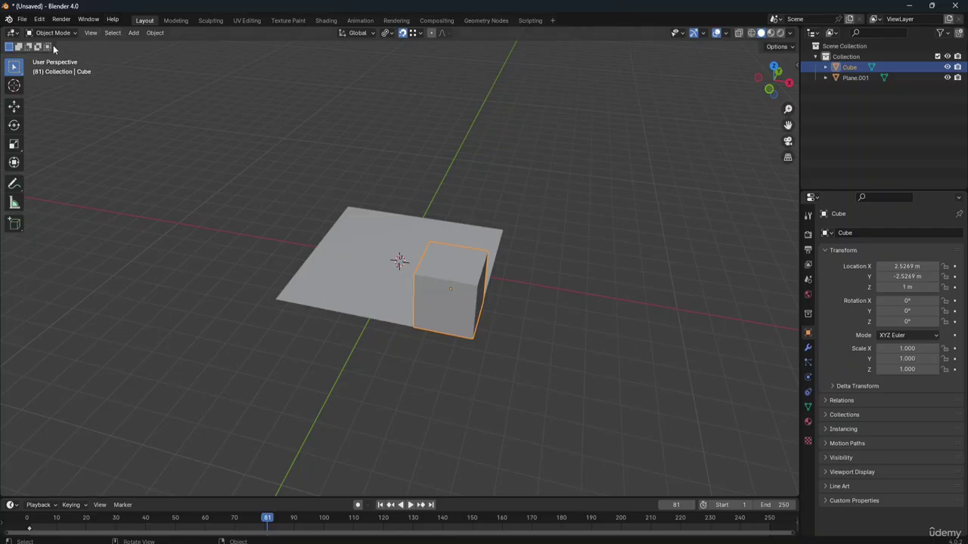
key(Tab)
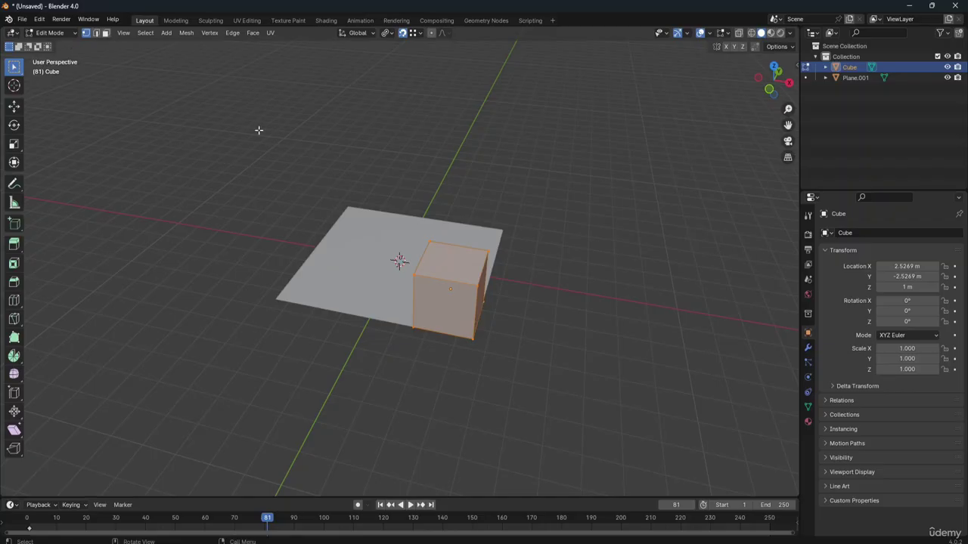
key(alt+a)
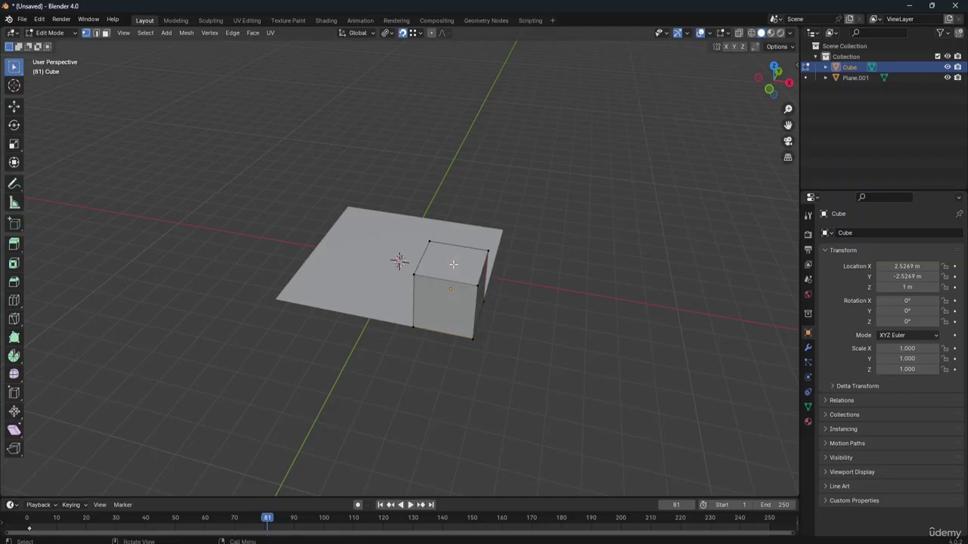
click(107, 33)
click(448, 264)
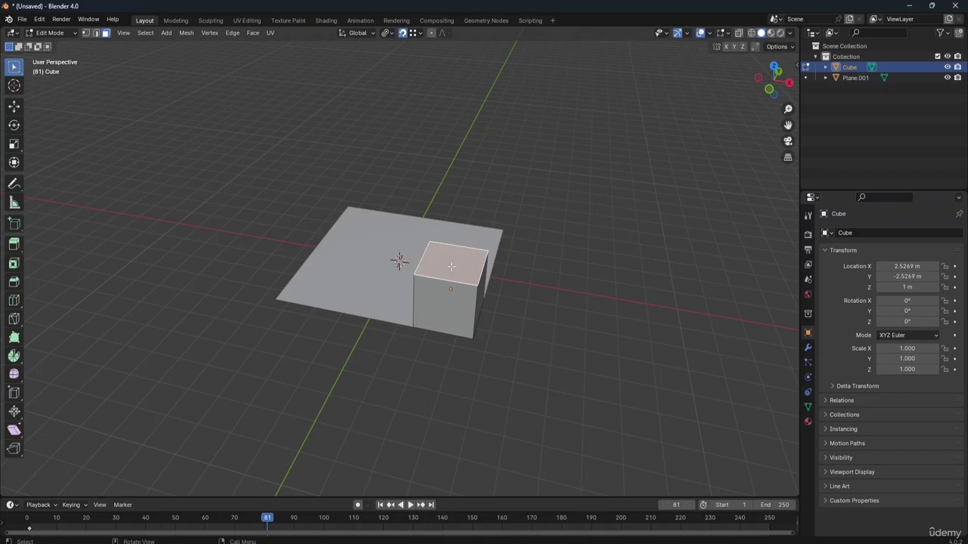
Step: Try duplicating the cube's top face with a 1 m offset along X and Y, and undo the duplicate
key(g)
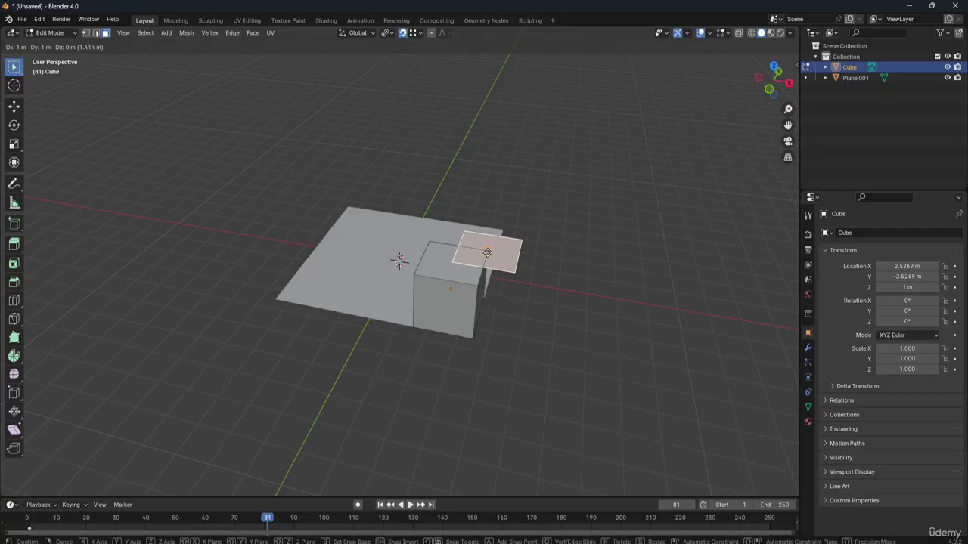
click(487, 253)
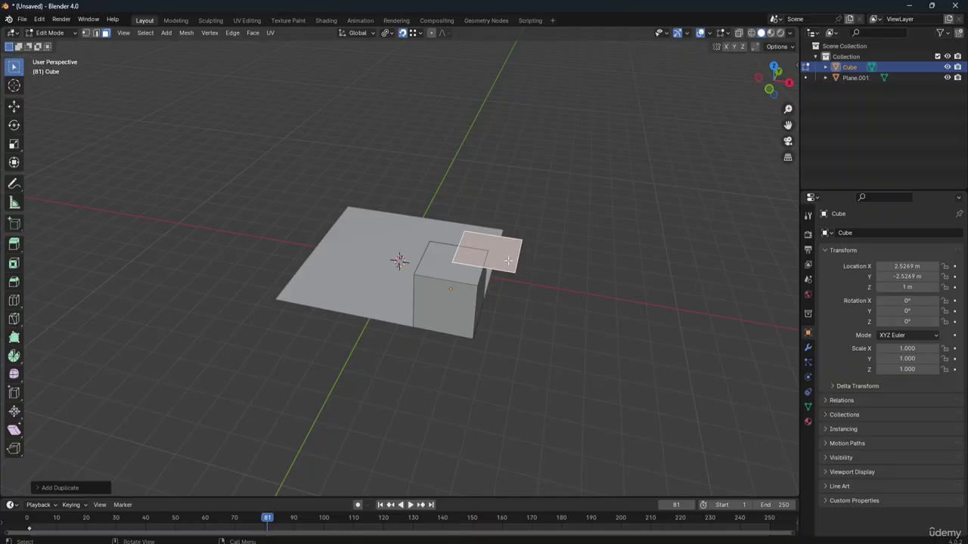
key(ctrl+z)
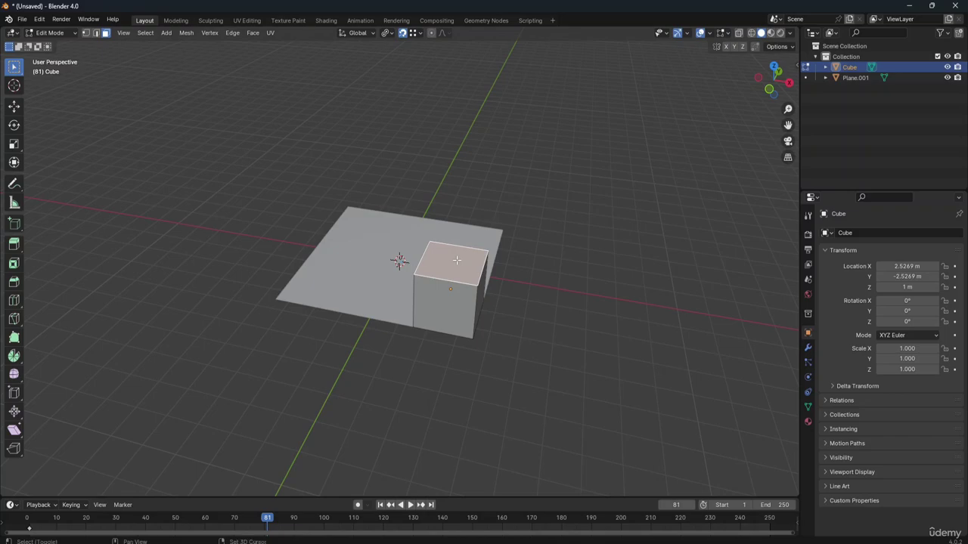
Step: Try placing a duplicate of the cube's top face far out along +X and +Y, and undo the duplicate
key(shift+d)
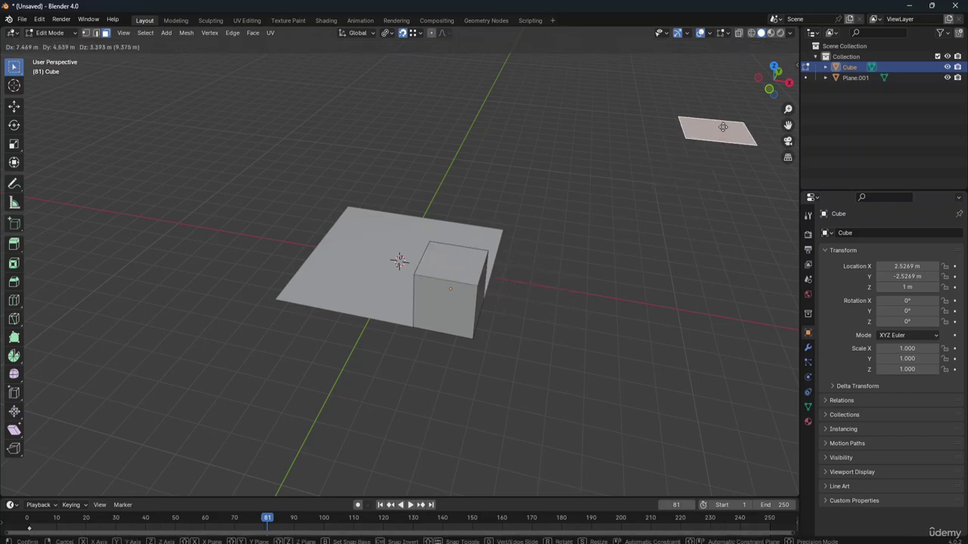
click(789, 86)
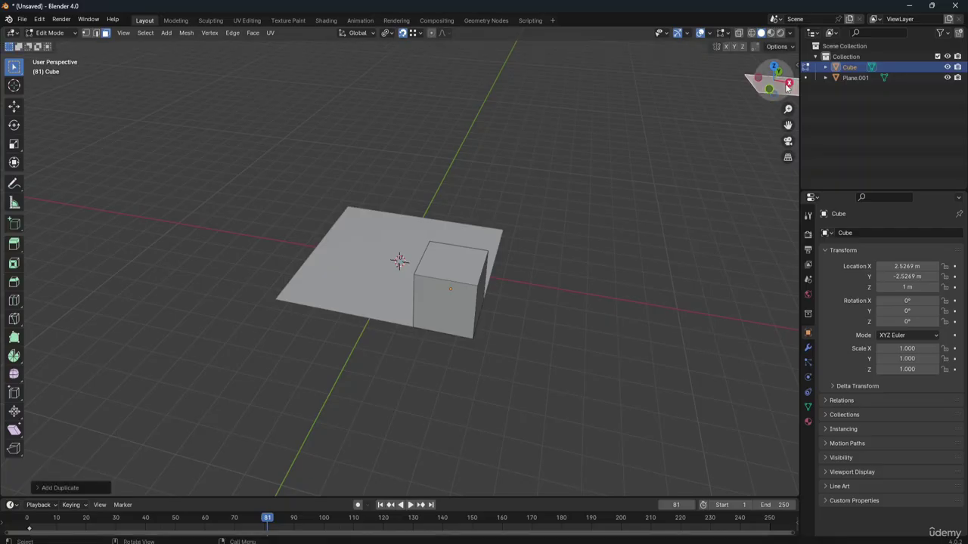
click(458, 261)
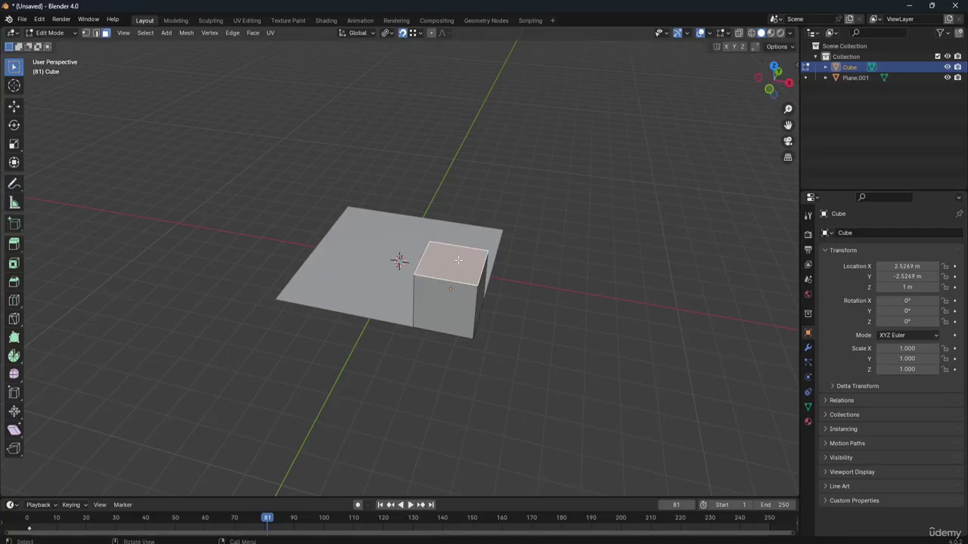
Step: Duplicate the cube's top face beside the cube, and snap the copy's centre to the cube's top +X, +Y corner
key(shift+d)
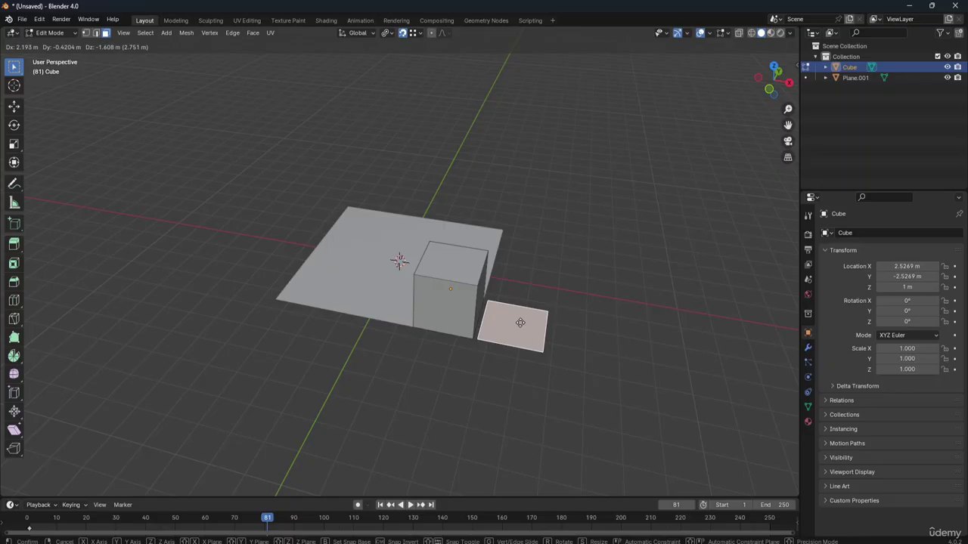
click(594, 244)
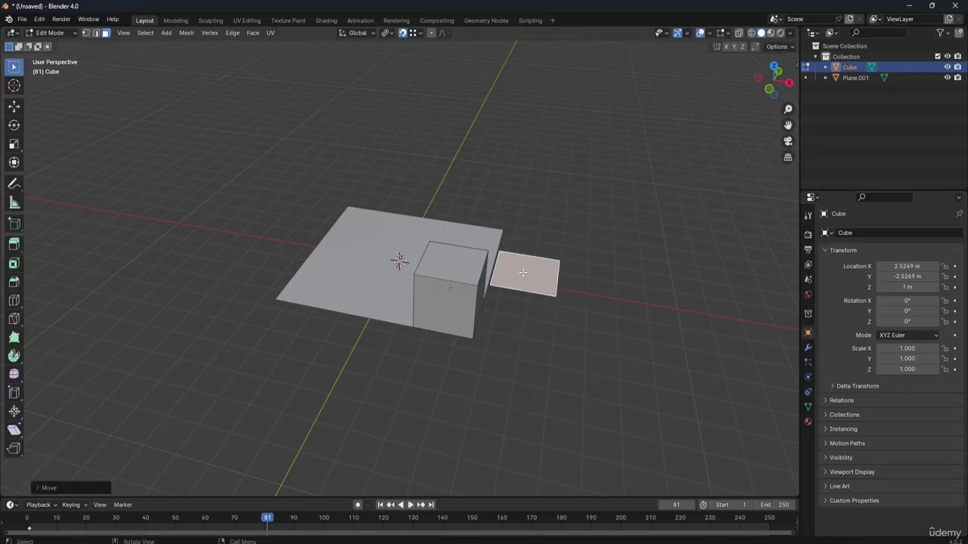
key(g)
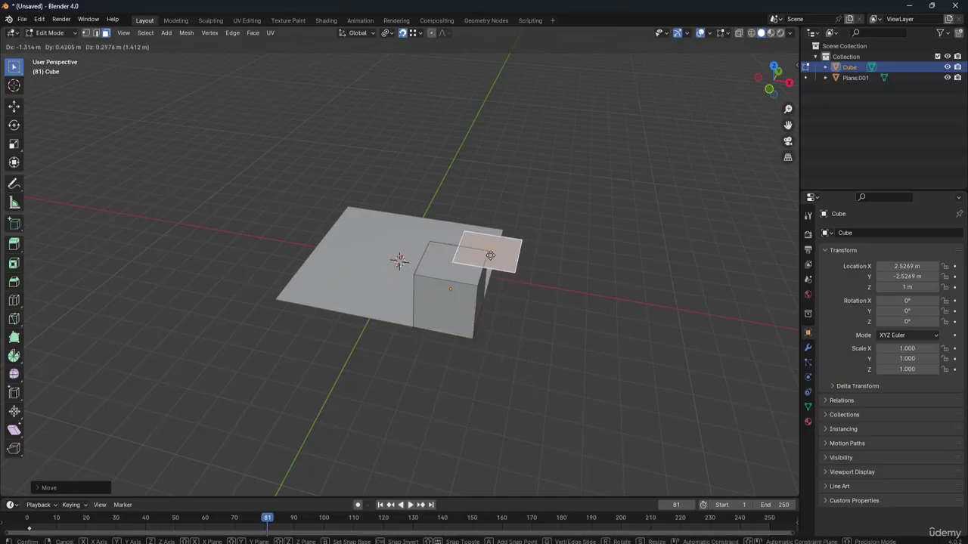
click(490, 255)
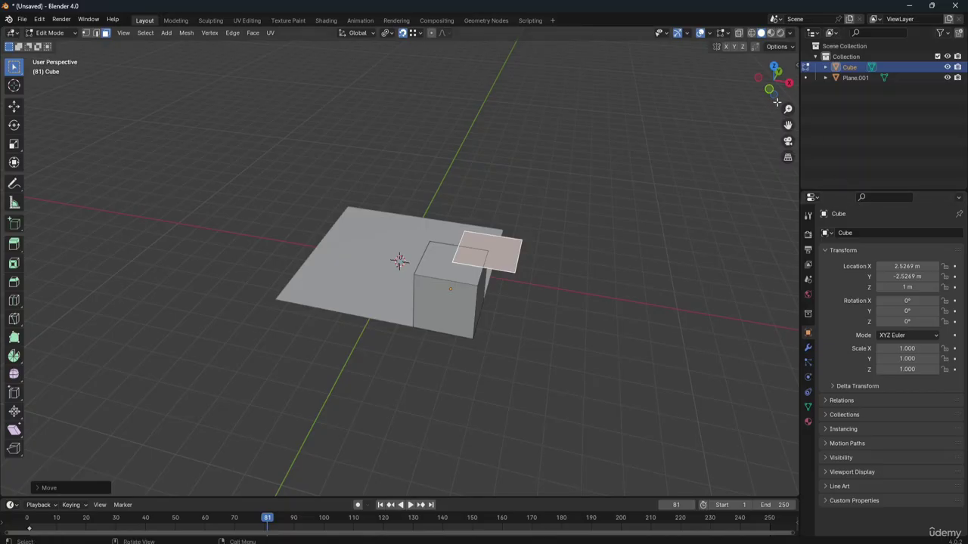
Step: Move the duplicated face so its centre snaps to the cube's top +X, -Y corner
mouse_move(773, 83)
mouse_down()
mouse_move(775, 97)
mouse_move(772, 70)
mouse_move(776, 92)
mouse_up()
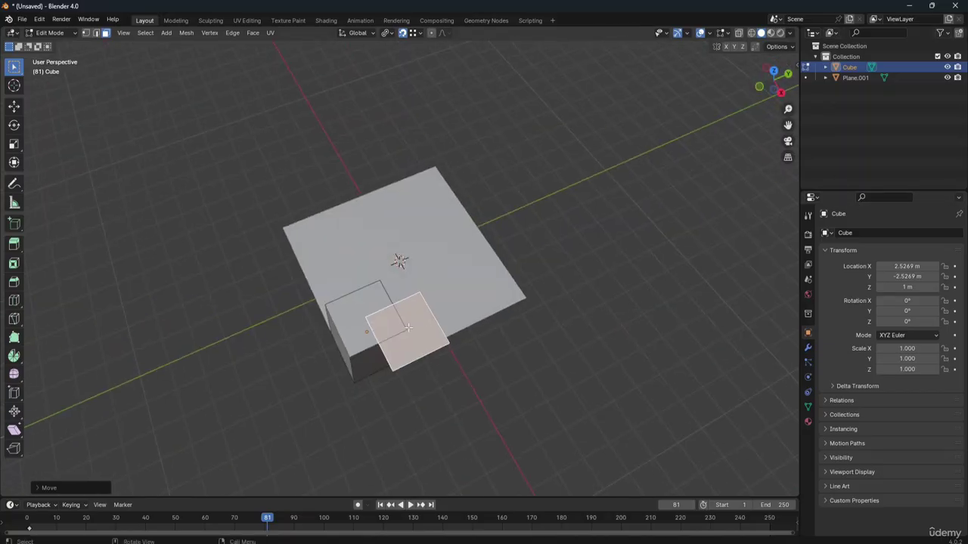
click(408, 327)
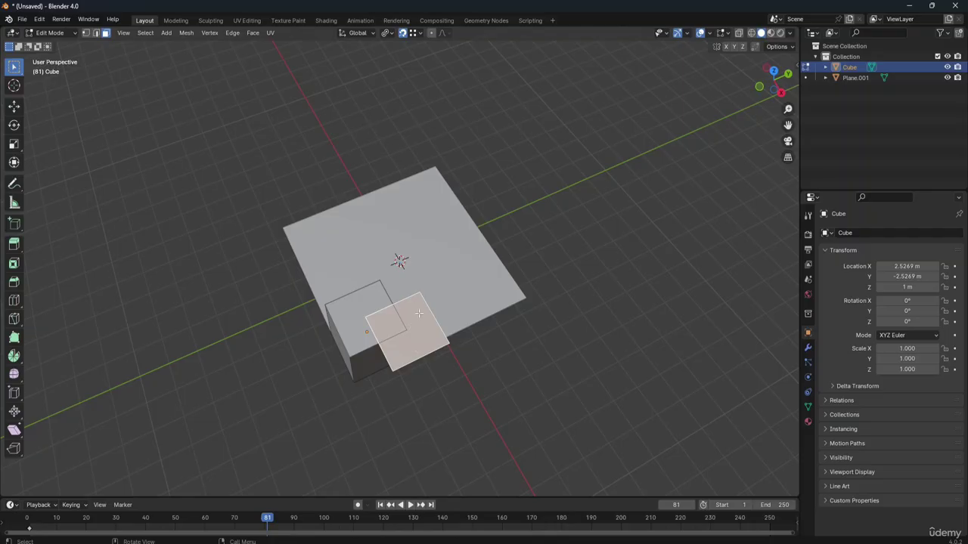
key(g)
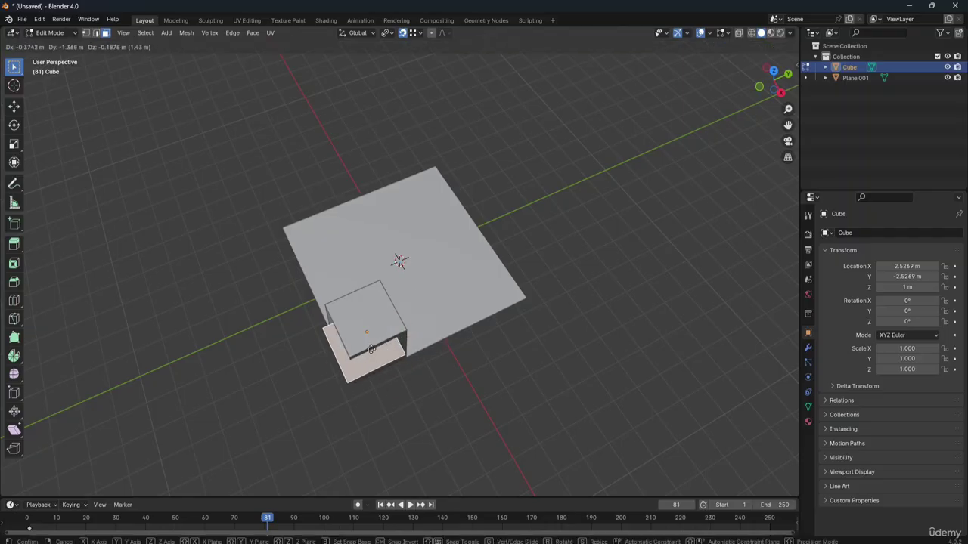
click(353, 356)
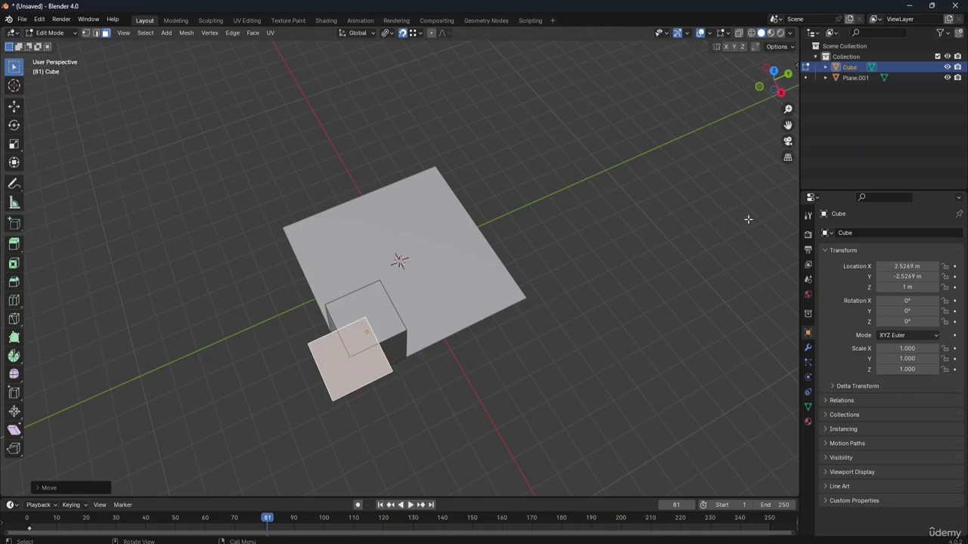
Step: Delete the duplicated face's vertices and return to Object Mode
mouse_move(781, 96)
mouse_down()
mouse_move(777, 67)
mouse_move(833, 85)
mouse_move(726, 125)
mouse_move(772, 105)
mouse_move(773, 95)
mouse_up()
click(657, 215)
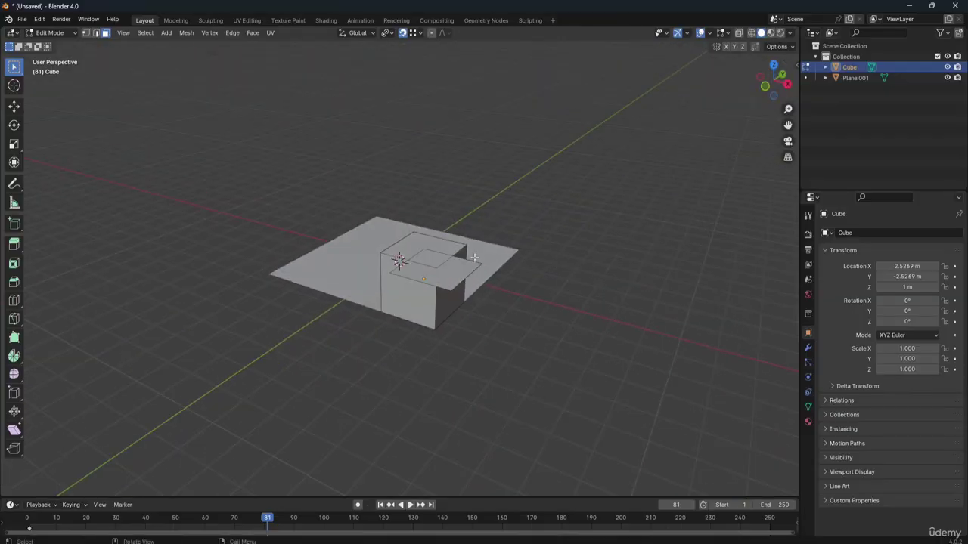
drag(794, 83, 879, 107)
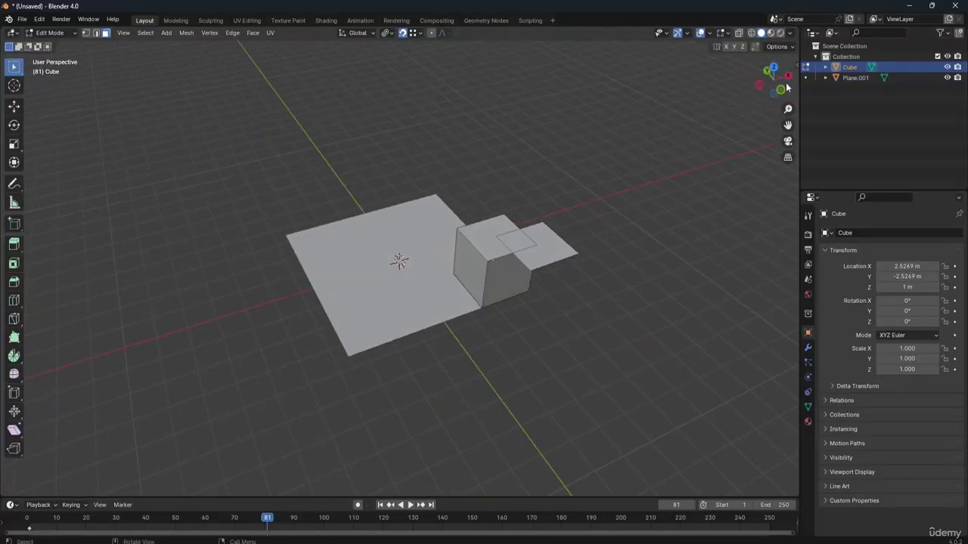
click(533, 257)
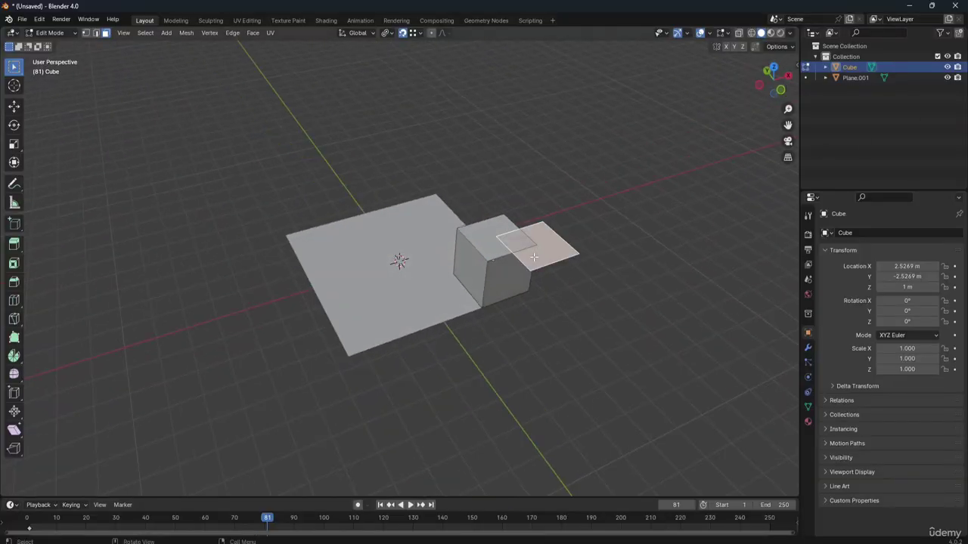
key(x)
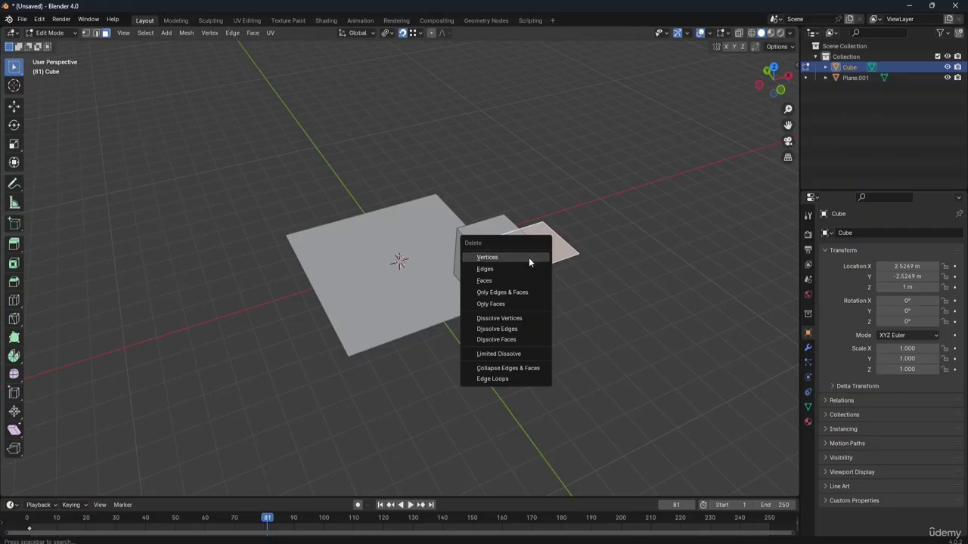
click(526, 257)
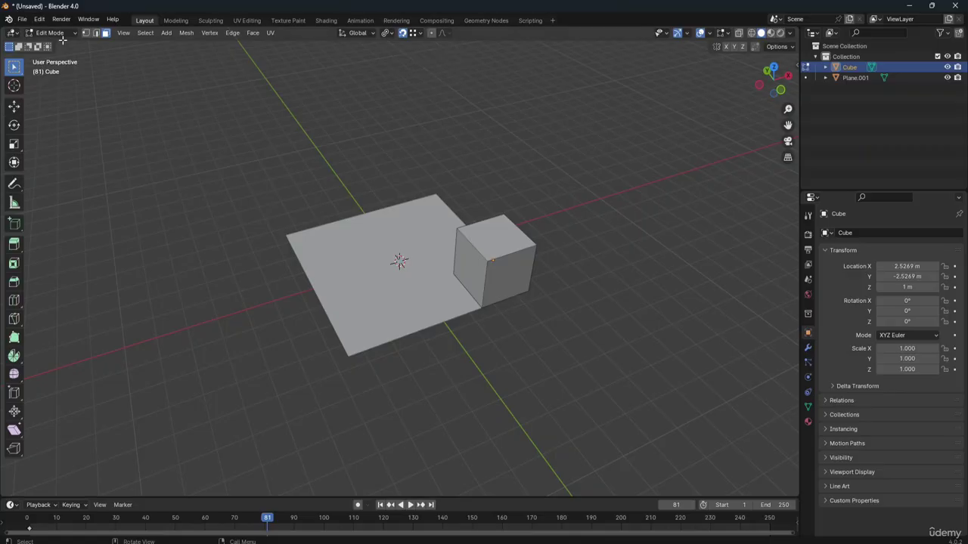
key(Tab)
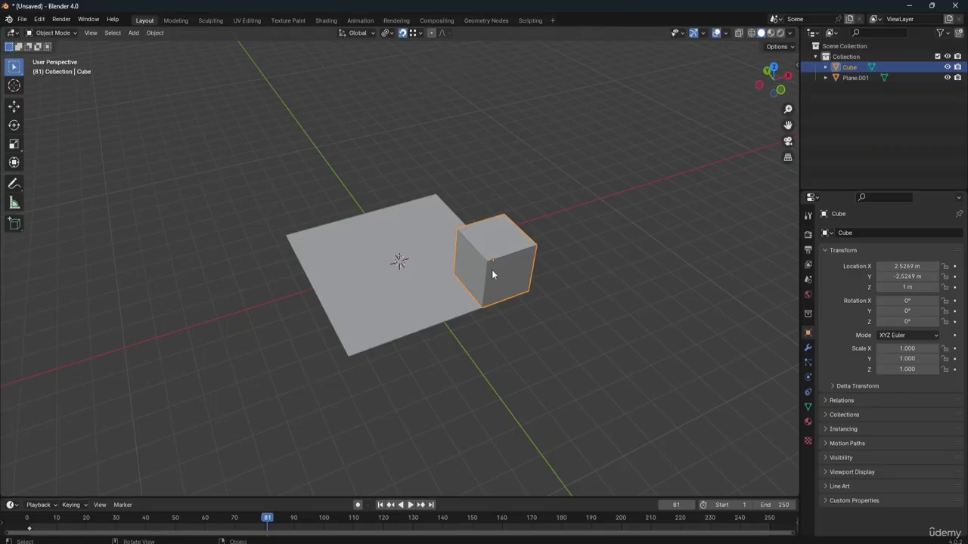
Step: Move the cube and plane together by about -0.017 m in X and 0.008 m in Y, and clear the selection
key(a)
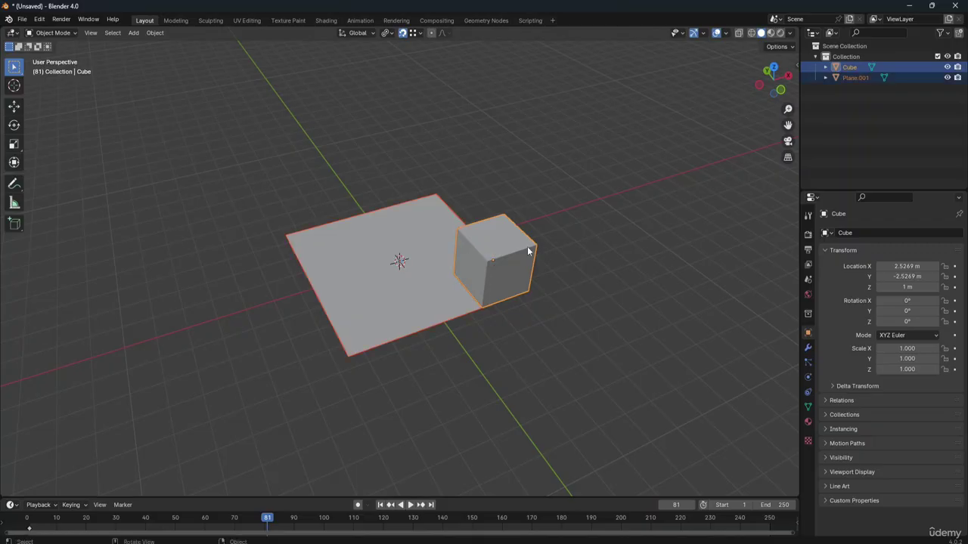
key(g)
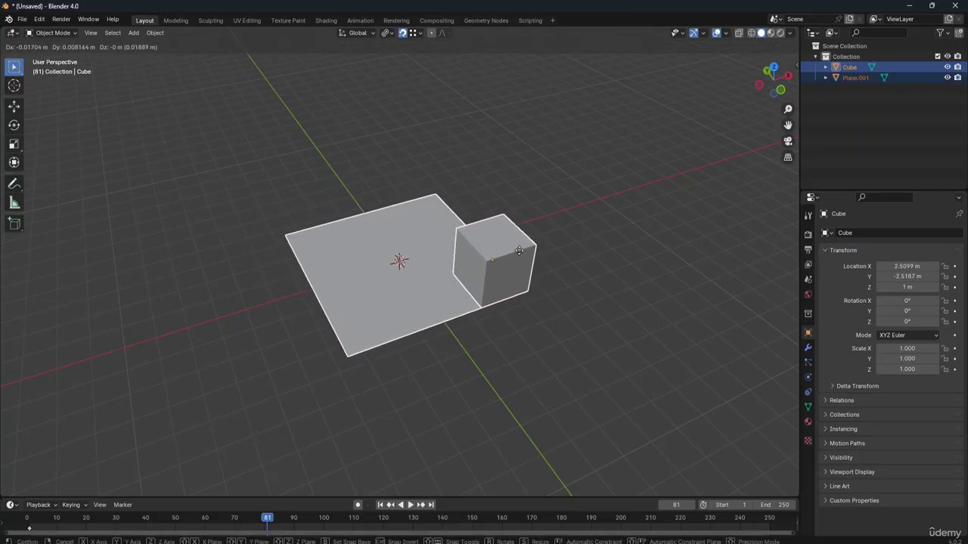
click(519, 251)
click(630, 272)
Step: Move the cube while temporarily inverting snapping, and place it back at X 2.5099, Y -2.5187, Z 1 m
click(501, 263)
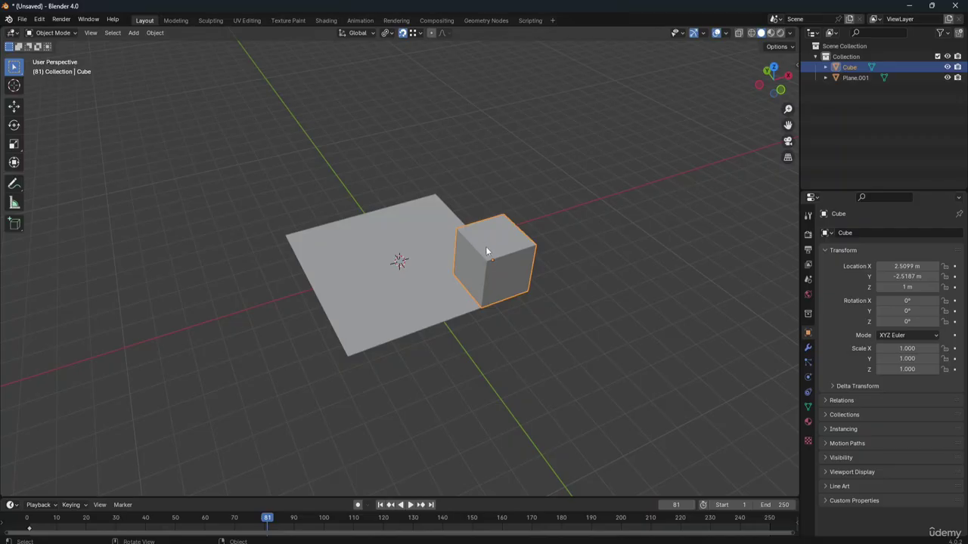
key(g)
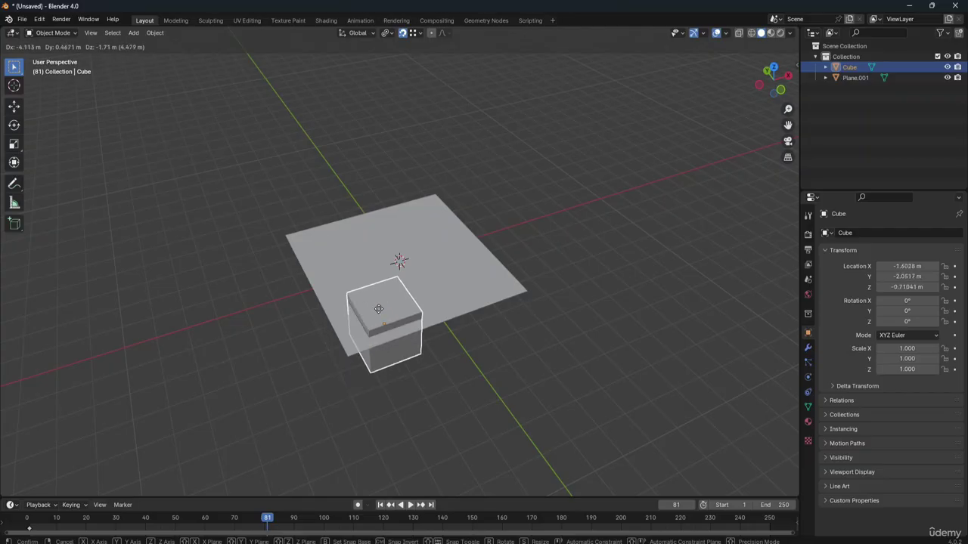
key(ctrl)
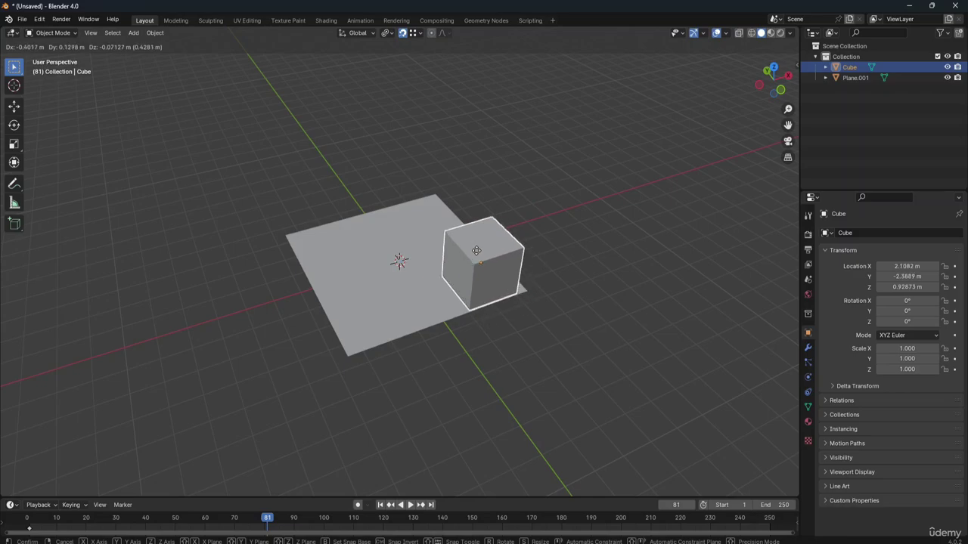
click(520, 286)
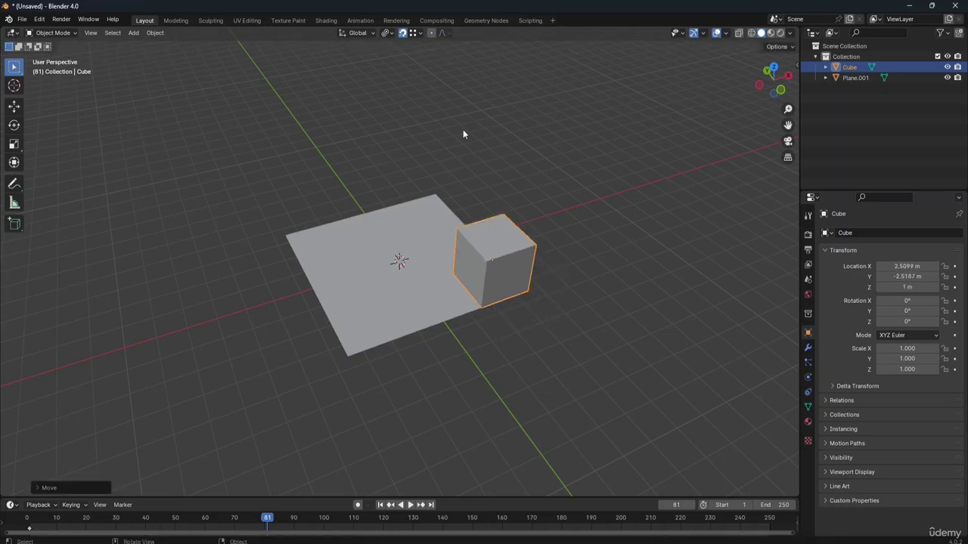
Step: Turn off snapping and move the cube by its +X, -Y bottom corner, temporarily inverting snapping, ending at X 2.5099, Y -2.5187, Z 1 m
click(402, 34)
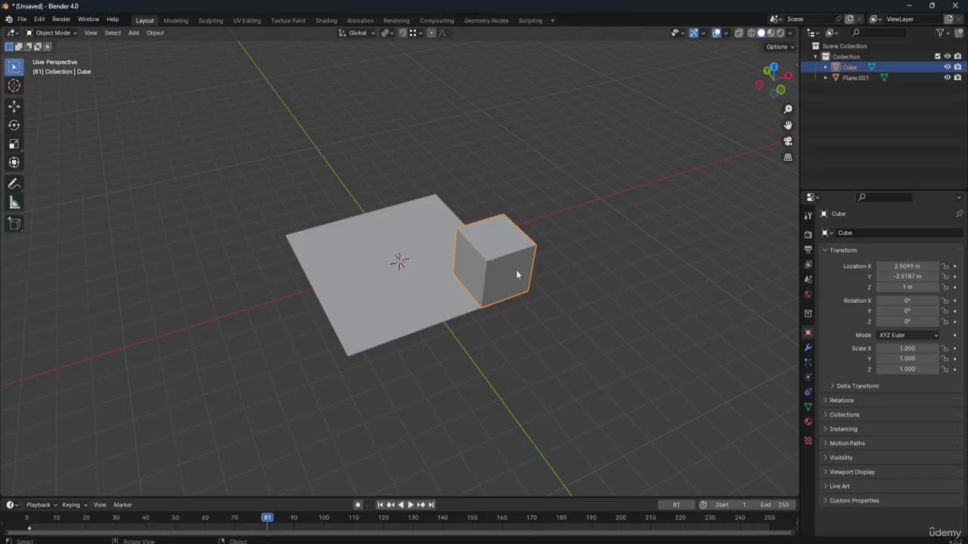
key(g)
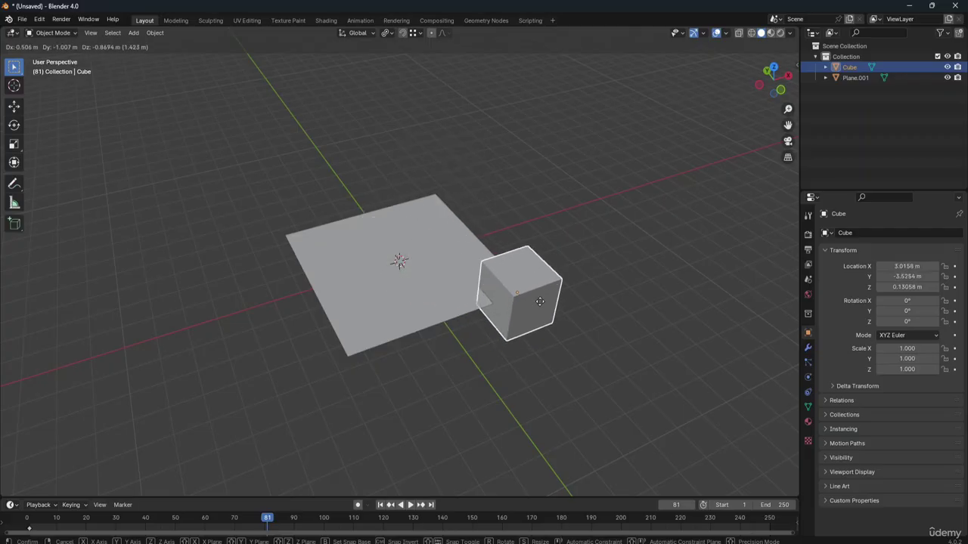
key(b)
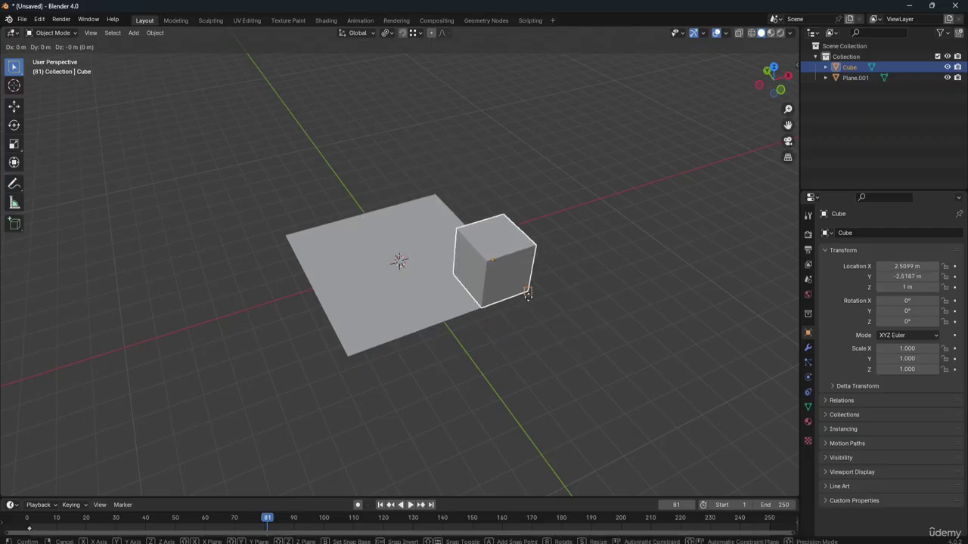
click(519, 288)
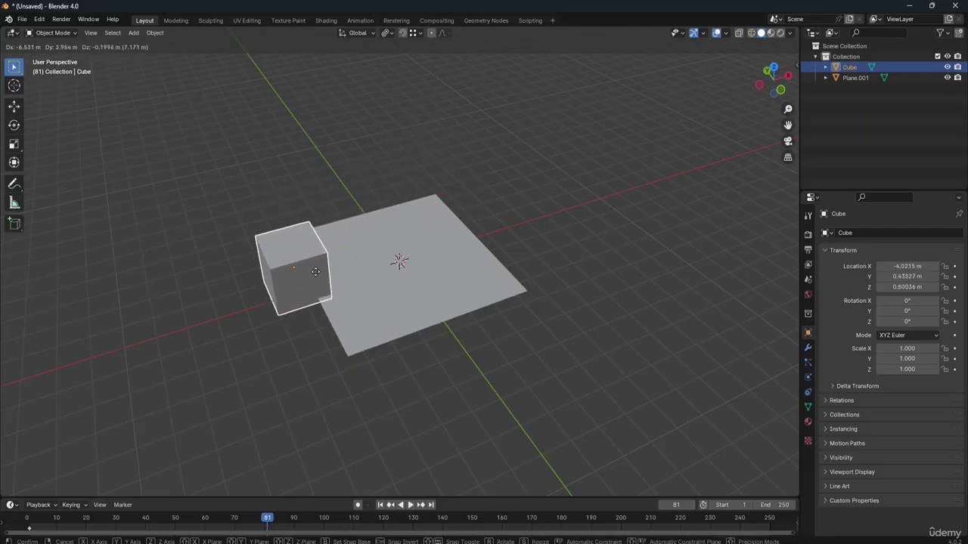
key(ctrl)
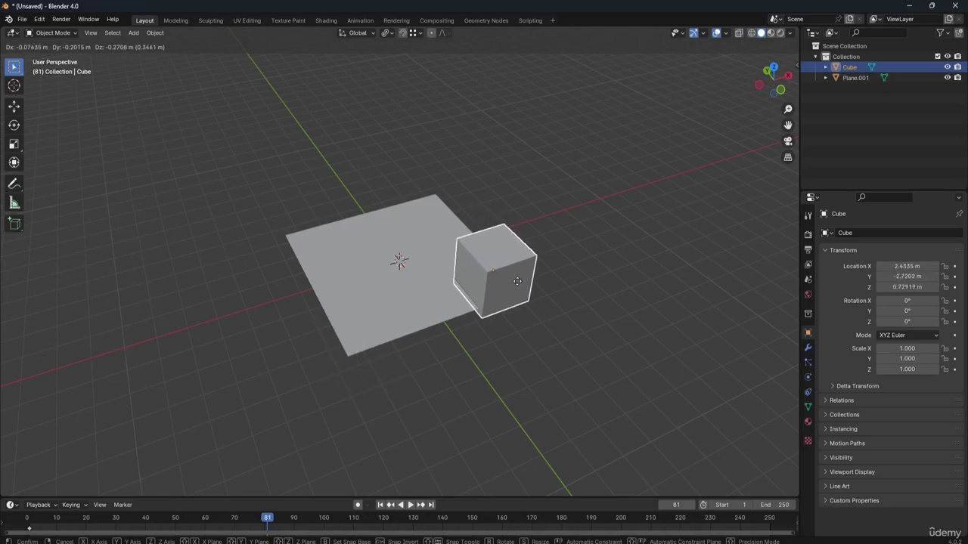
click(514, 273)
click(566, 313)
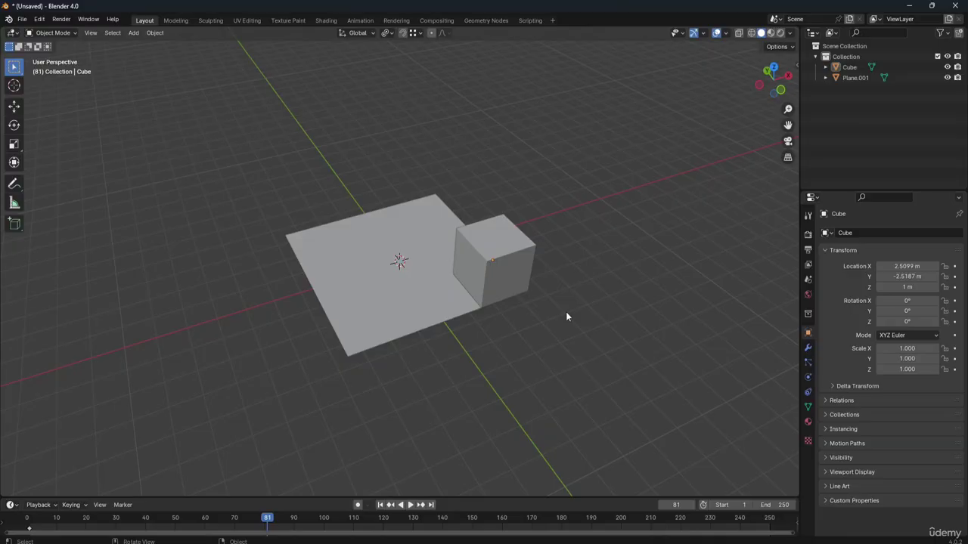
Step: Turn on proportional editing and open its falloff options
click(432, 33)
click(447, 34)
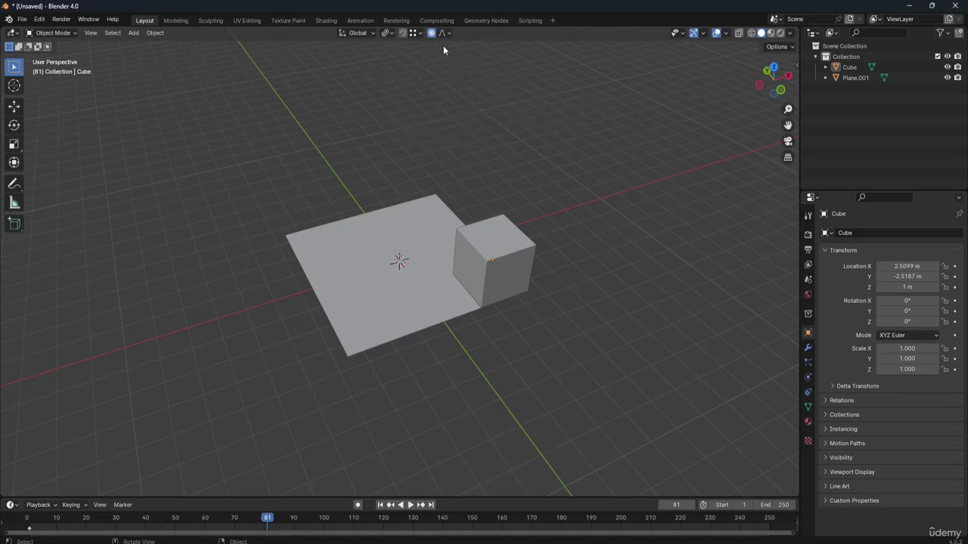
click(487, 262)
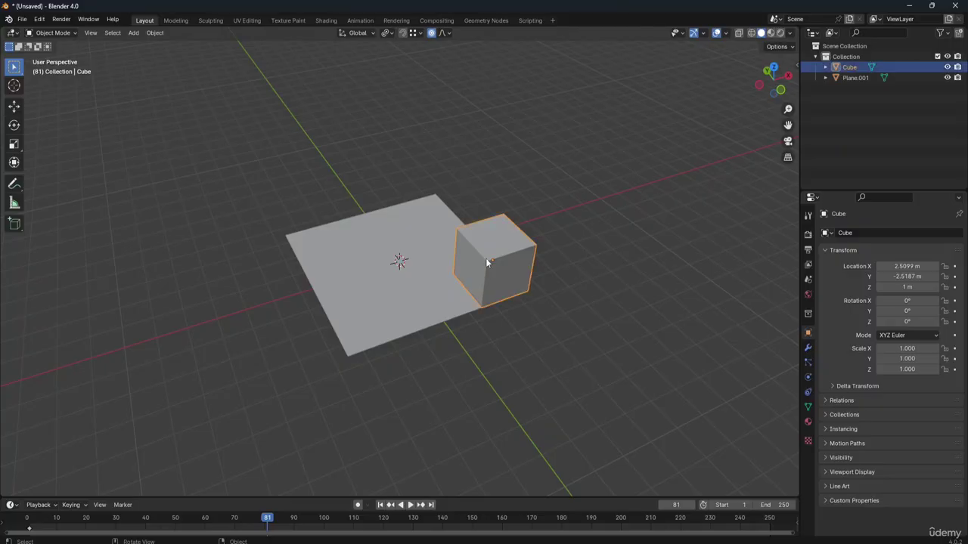
Step: Delete the plane and reset the cube's location to the world origin
click(394, 298)
key(x)
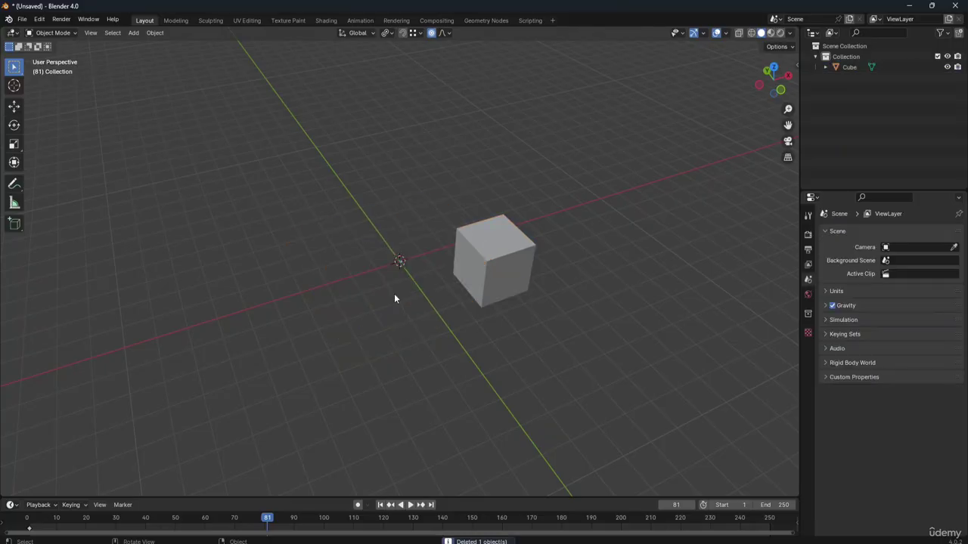
click(491, 273)
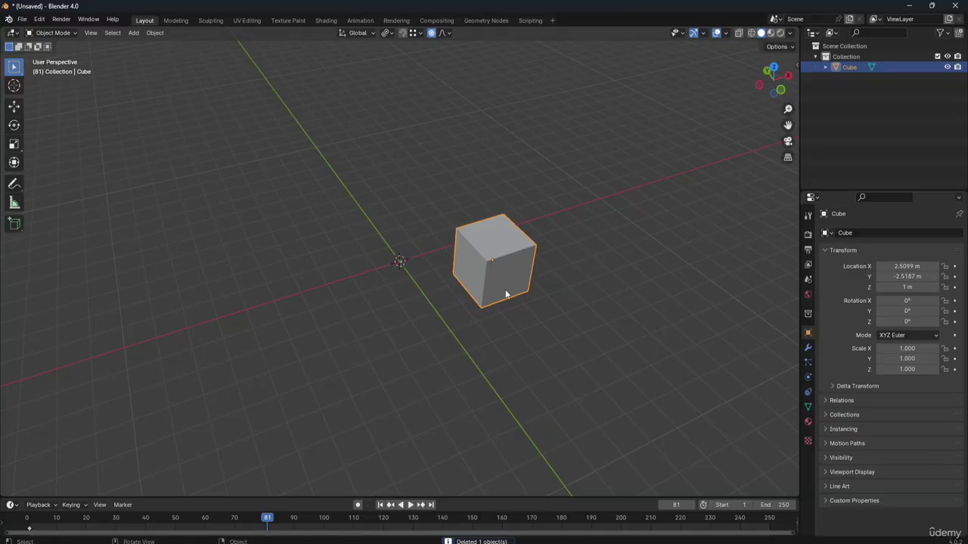
key(alt+g)
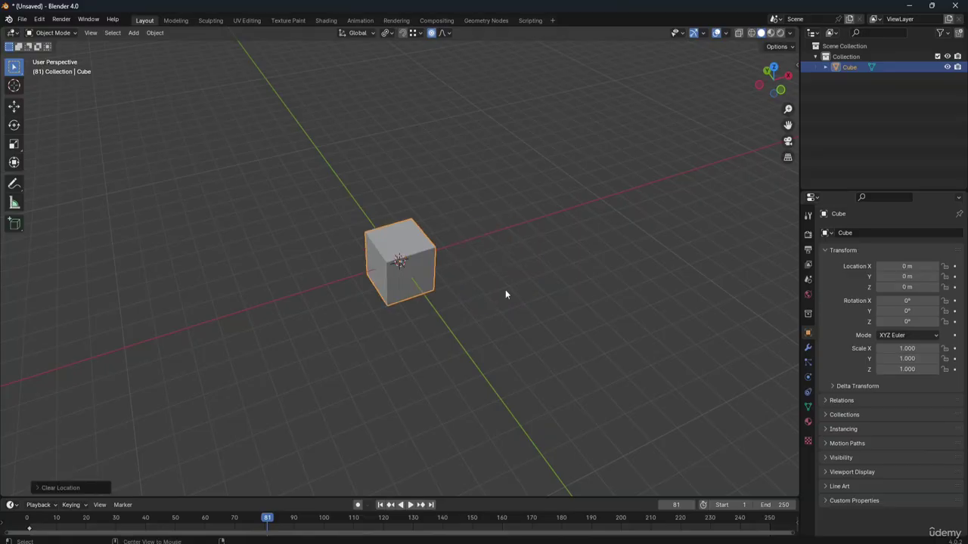
click(405, 266)
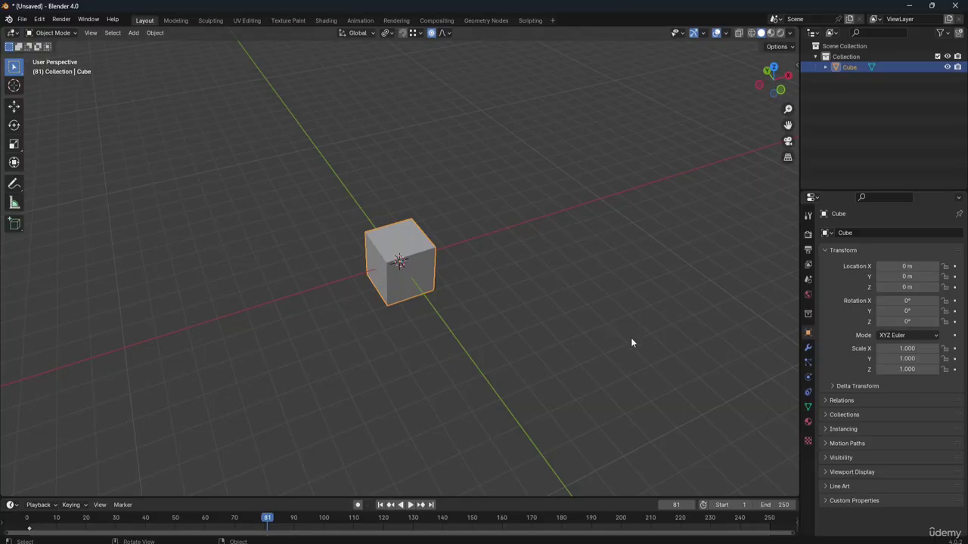
Step: In top view, duplicate the cube three times along X to make a row of four, placing copies at about X 2.45, 5.04 and 7.37 m
key(KP_7)
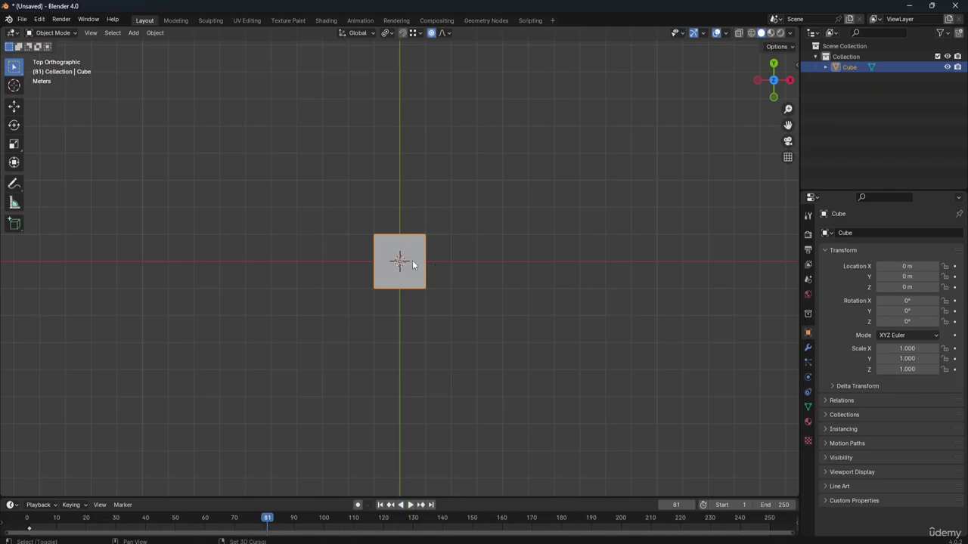
key(shift+d)
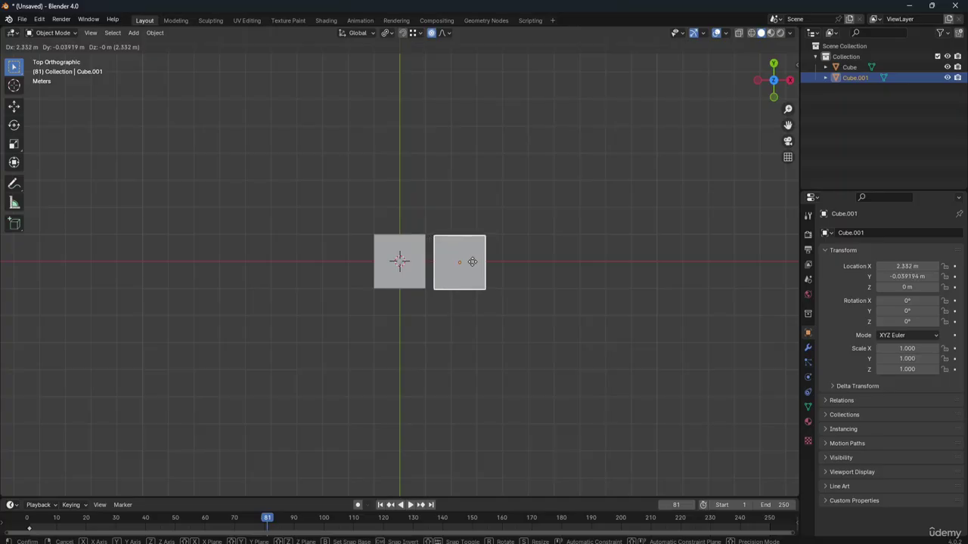
click(475, 265)
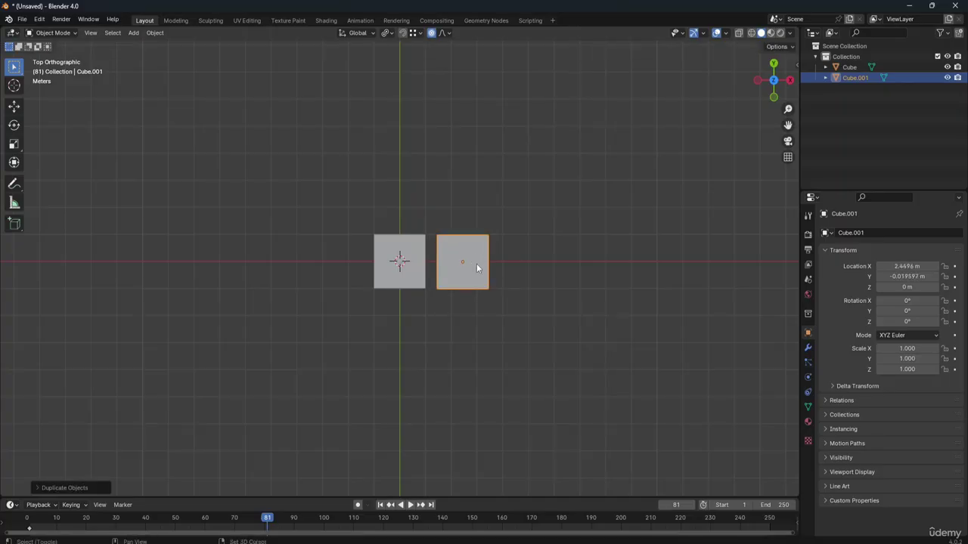
key(shift+d)
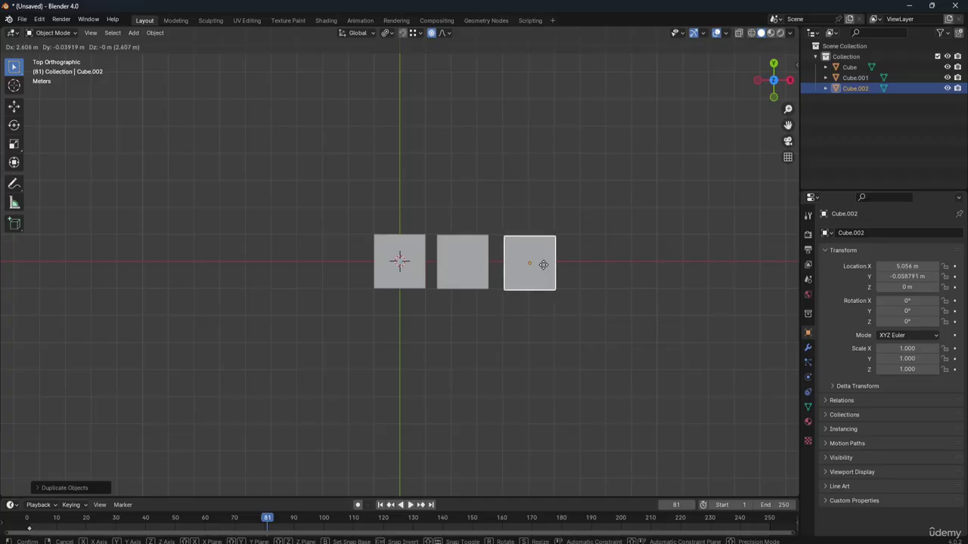
click(542, 265)
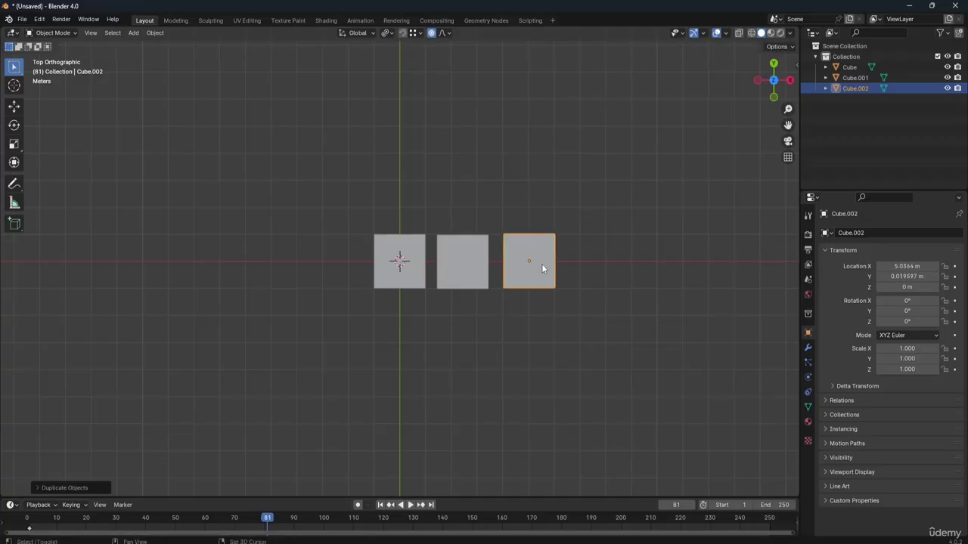
key(shift+d)
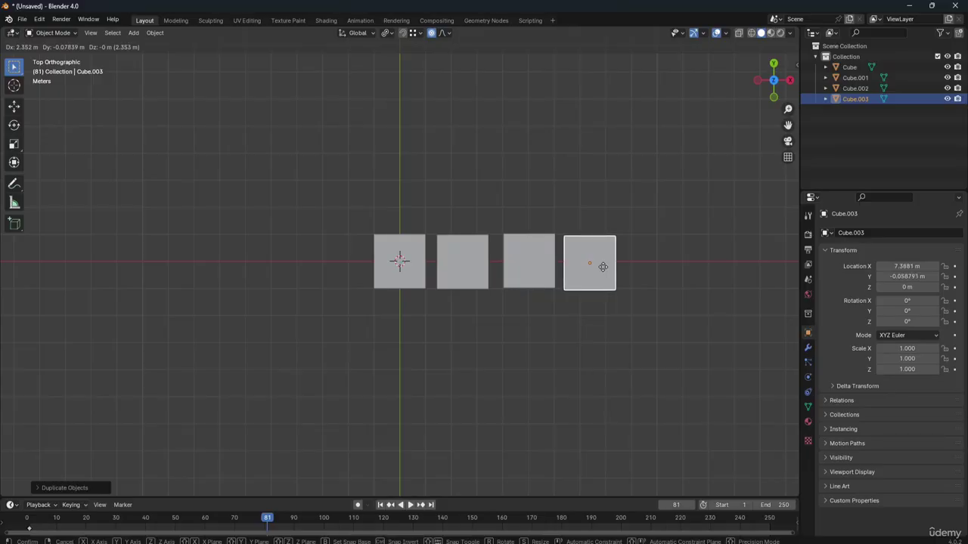
click(602, 269)
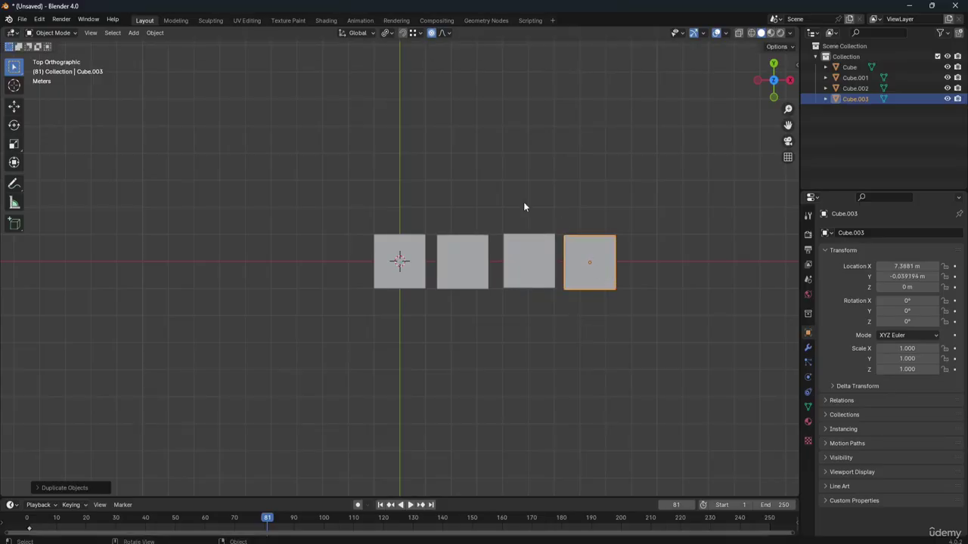
Step: Duplicate the row of four cubes along +X to make a row of eight, with the last cube at about X 17.19 m
click(332, 207)
drag(331, 202, 672, 316)
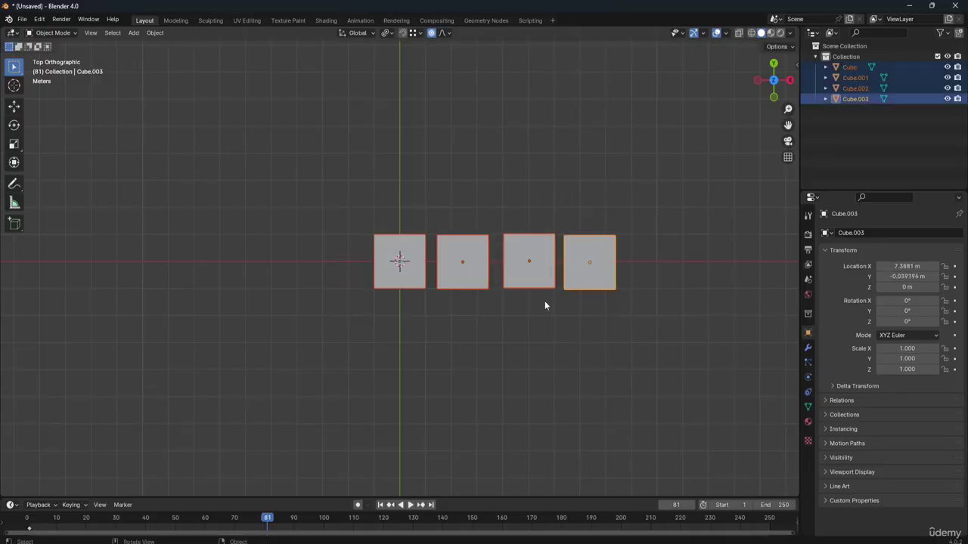
key(shift+d)
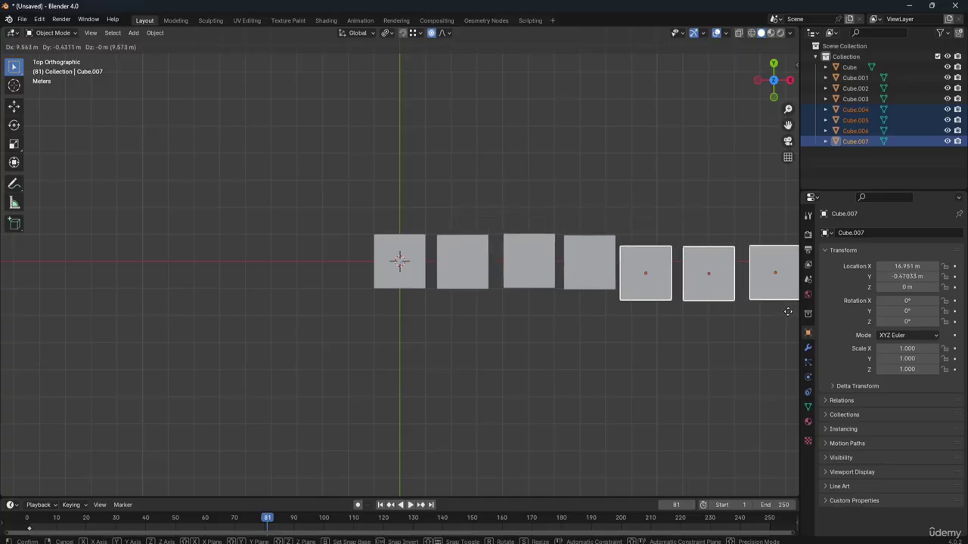
click(795, 304)
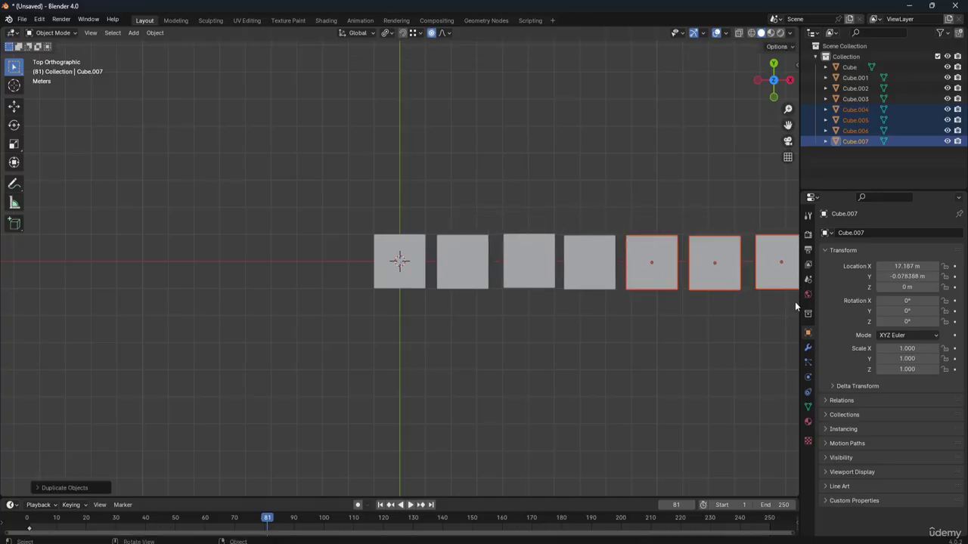
click(535, 174)
Step: Duplicate the row of eight cubes four times towards -Y, about 2.5 m apart, to form a five-row grid, and deselect everything
scroll(538, 177, down, 2)
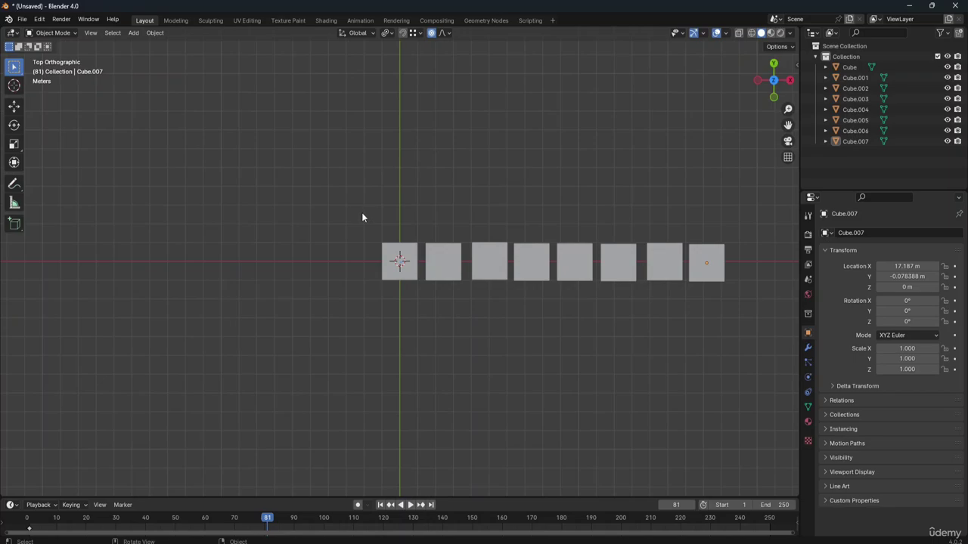
drag(361, 218, 777, 302)
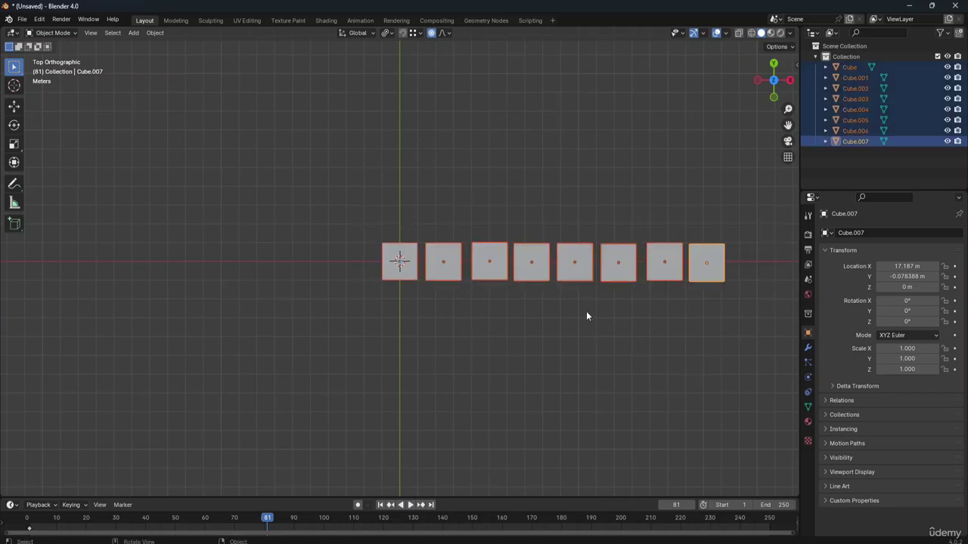
key(shift+d)
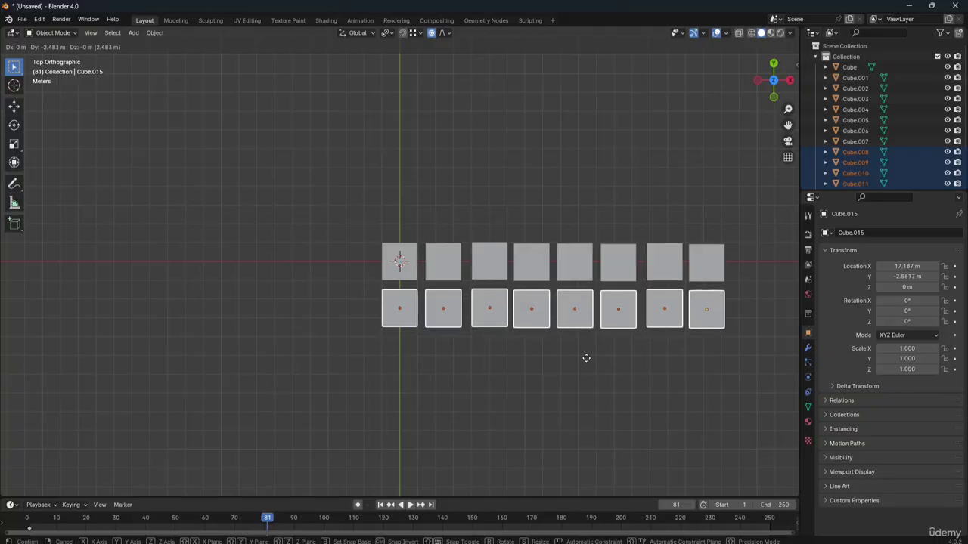
click(586, 360)
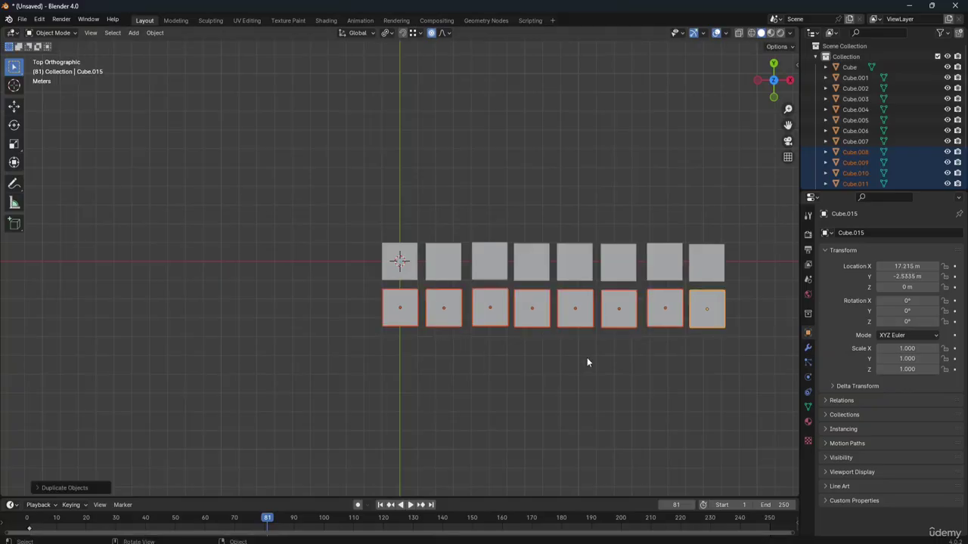
key(shift+d)
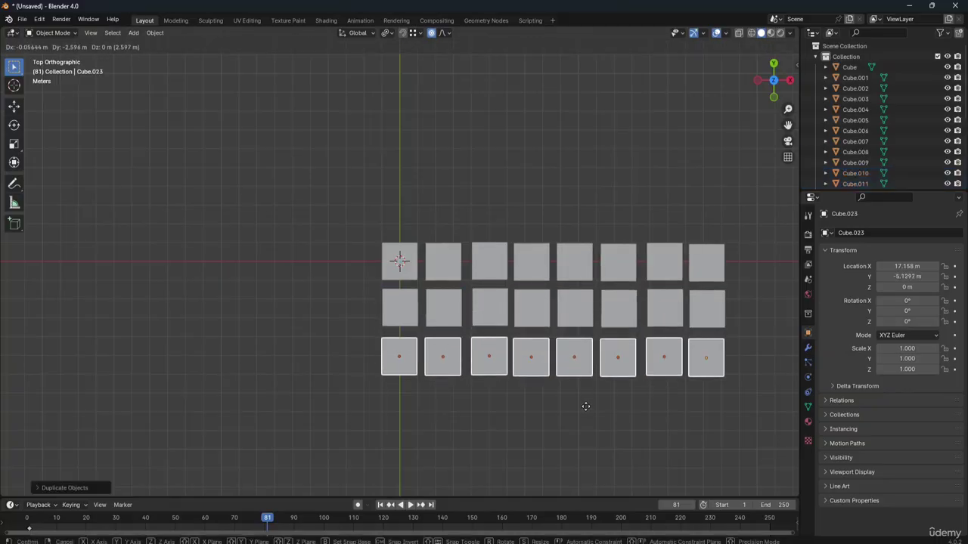
click(585, 406)
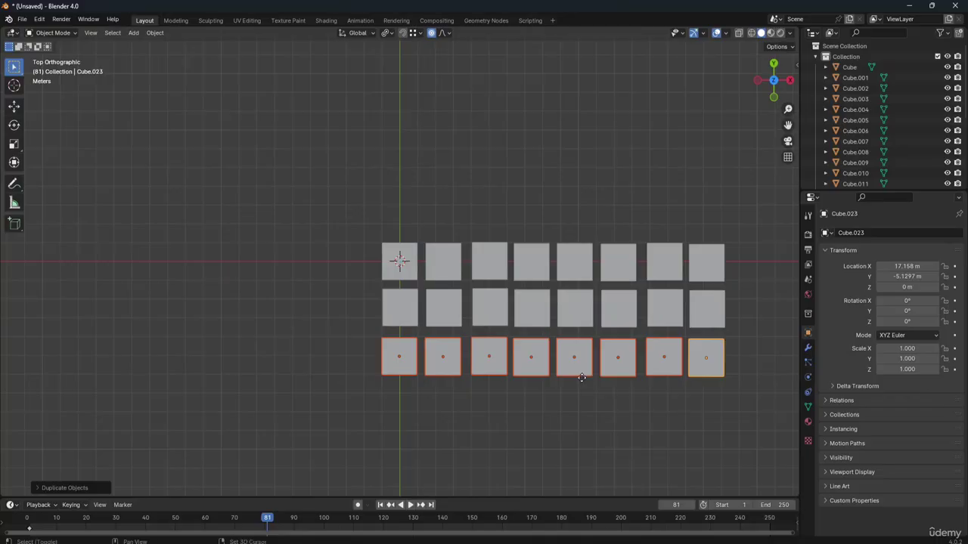
key(shift+d)
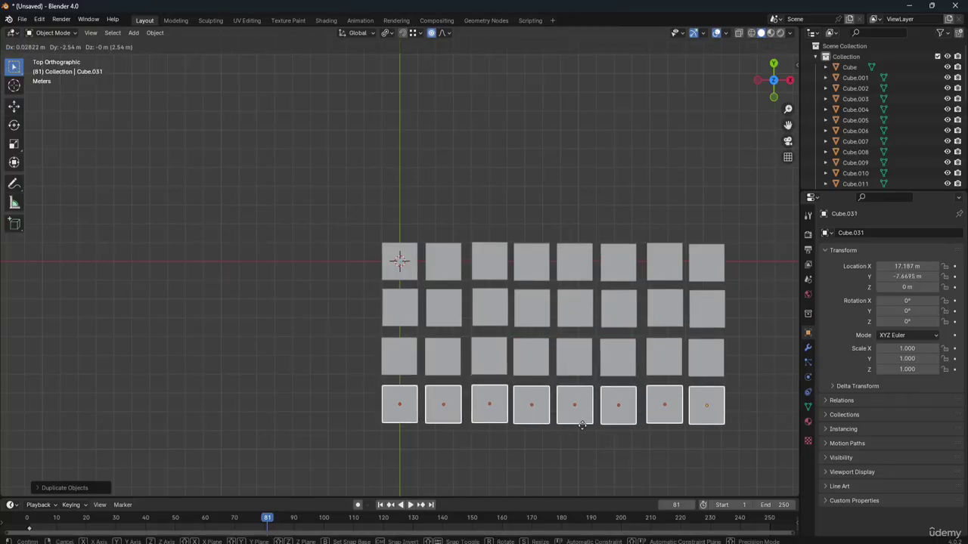
click(582, 425)
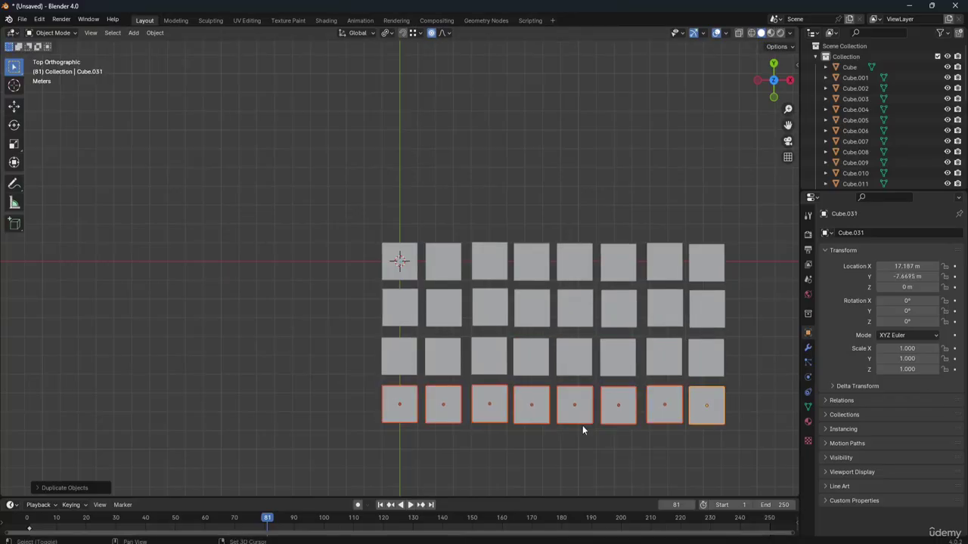
key(shift+d)
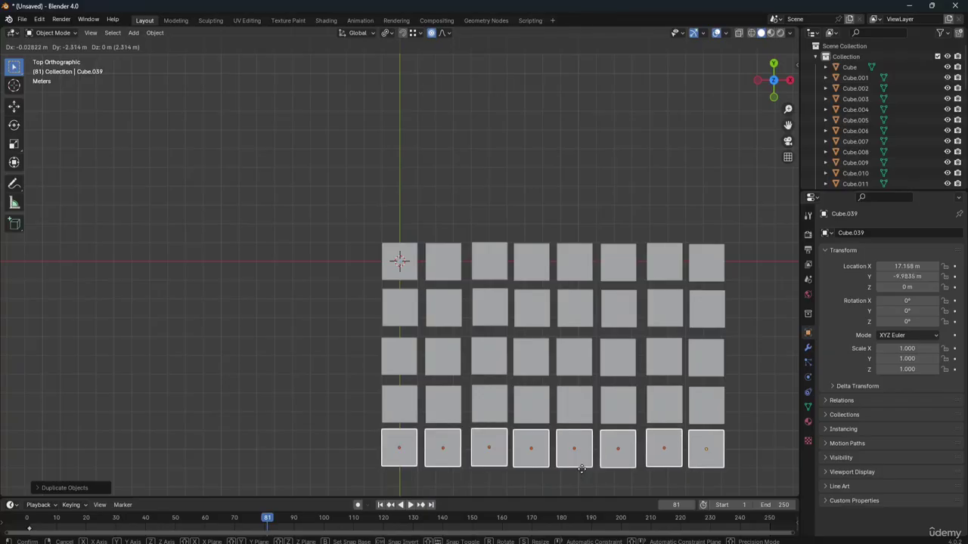
click(582, 476)
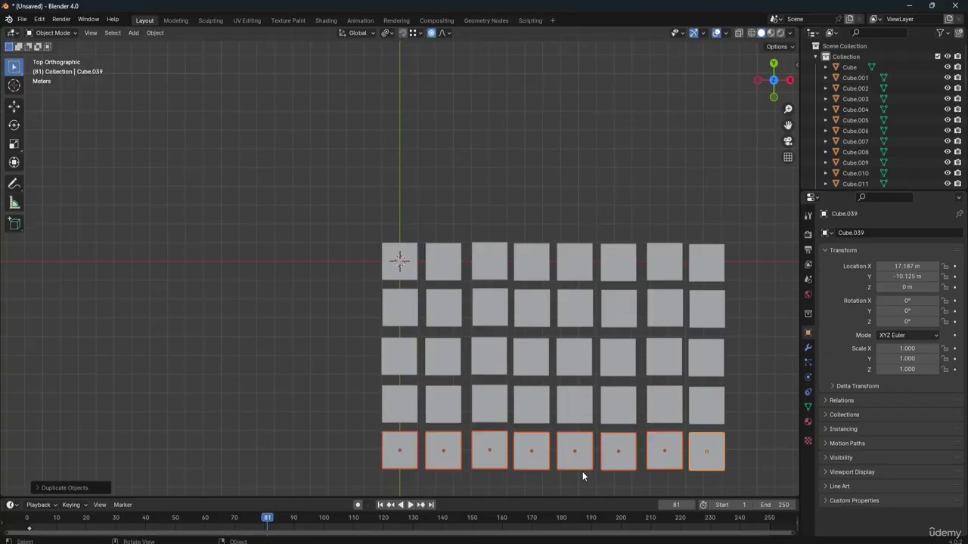
click(600, 182)
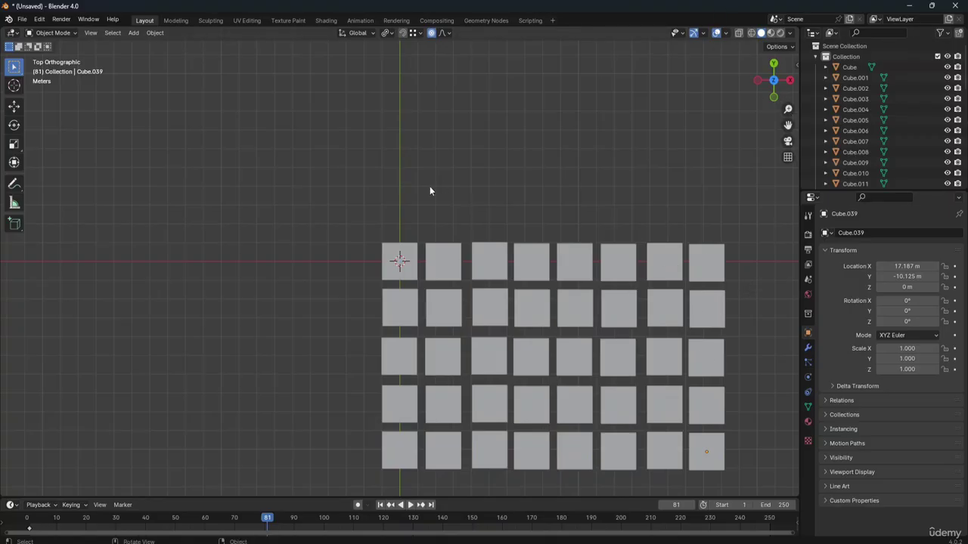
Step: Raise the cube near the grid's centre about 5.82 m along Z with Smooth proportional editing and a proportional size of 8.14 m
mouse_move(774, 80)
mouse_down()
mouse_move(765, 105)
mouse_move(724, 77)
mouse_move(712, 3)
mouse_move(669, 48)
mouse_move(790, 87)
mouse_up()
scroll(790, 87, down, 2)
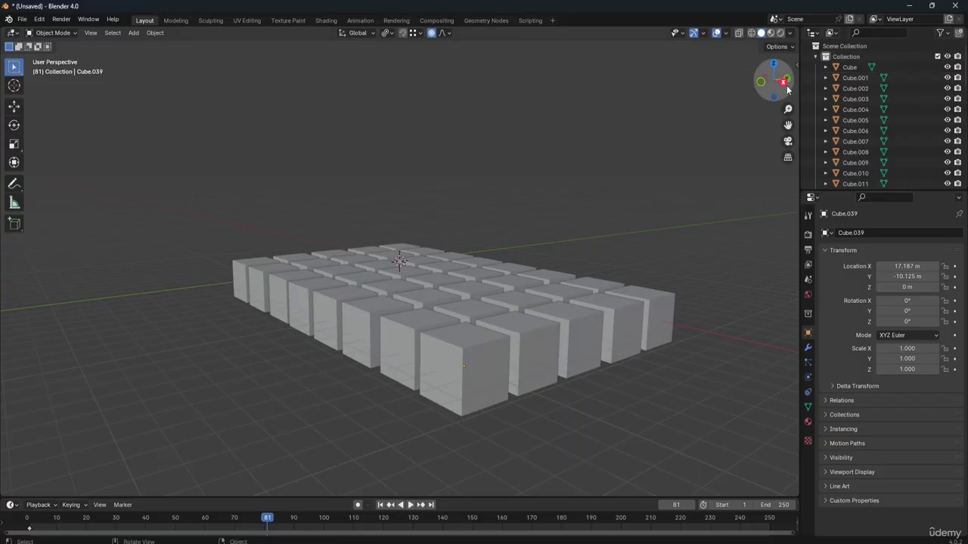
drag(782, 90, 776, 90)
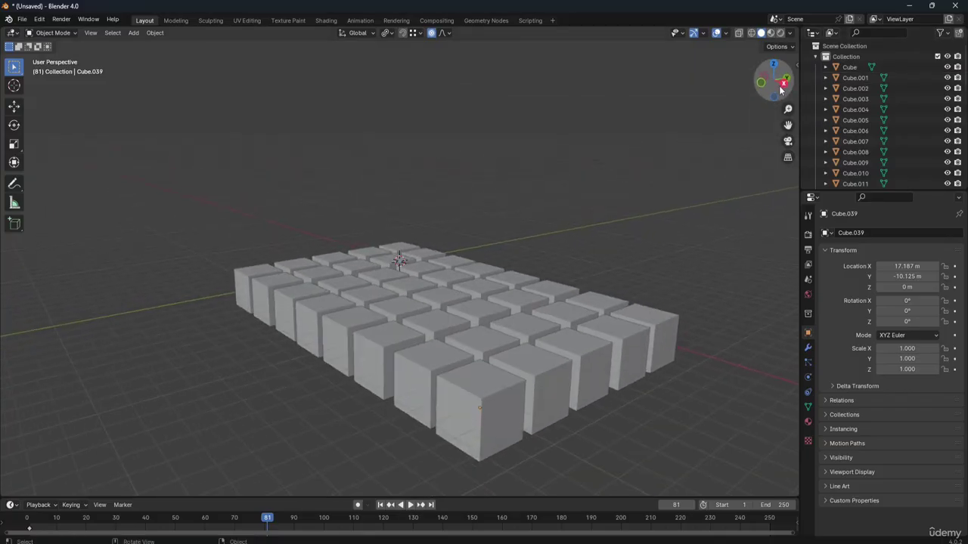
click(443, 298)
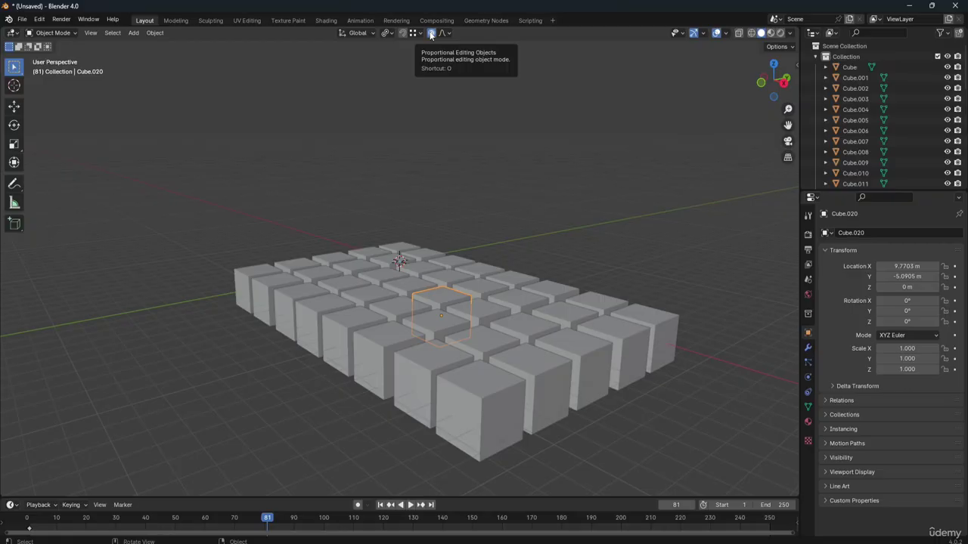
key(g)
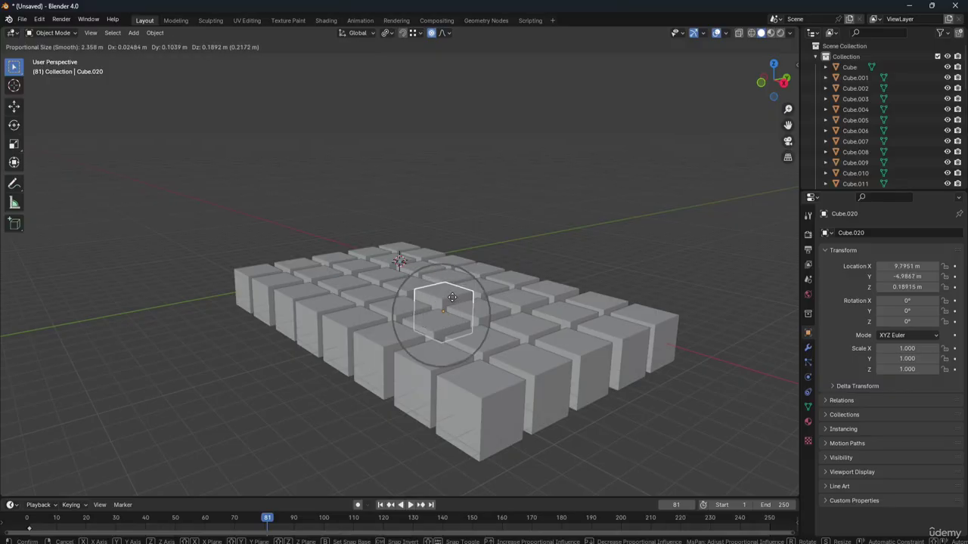
scroll(454, 291, down, 19)
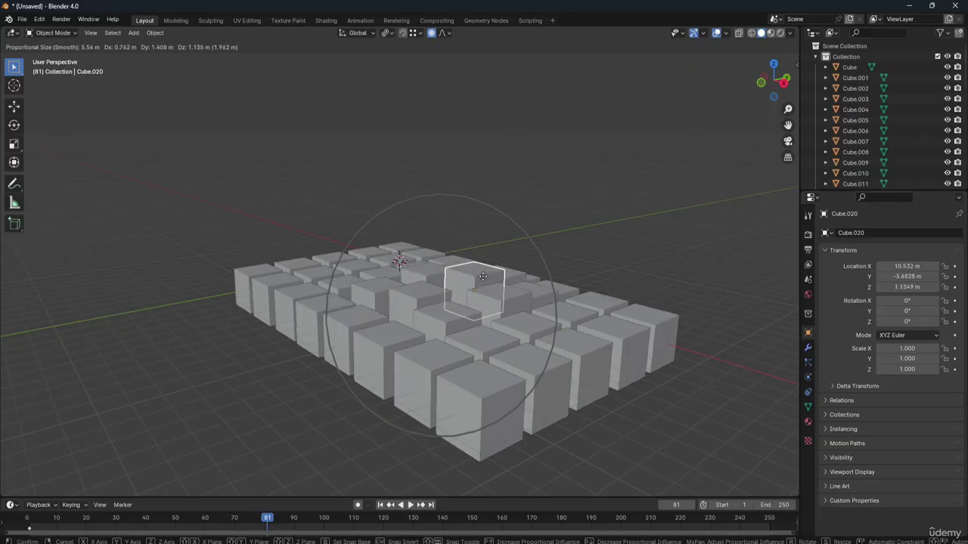
scroll(483, 277, down, 2)
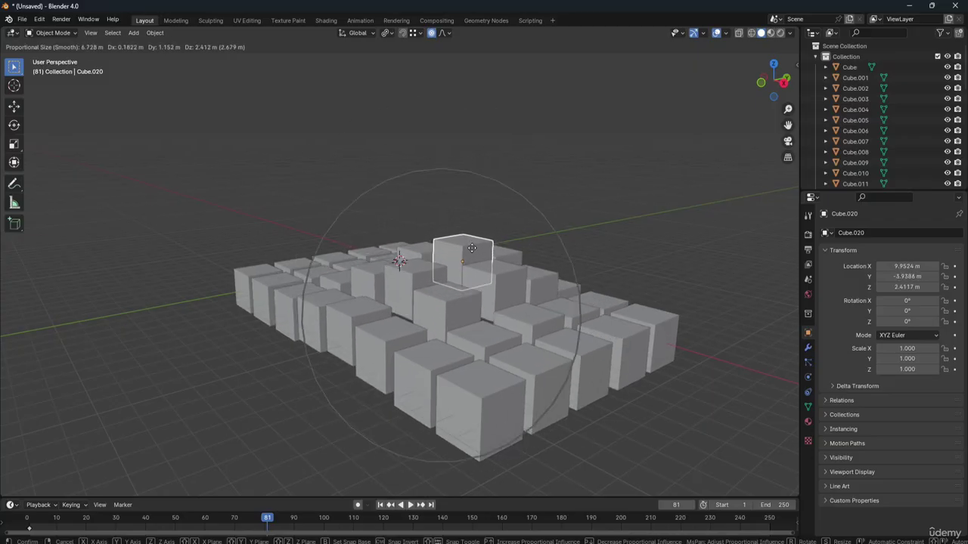
scroll(468, 250, down, 2)
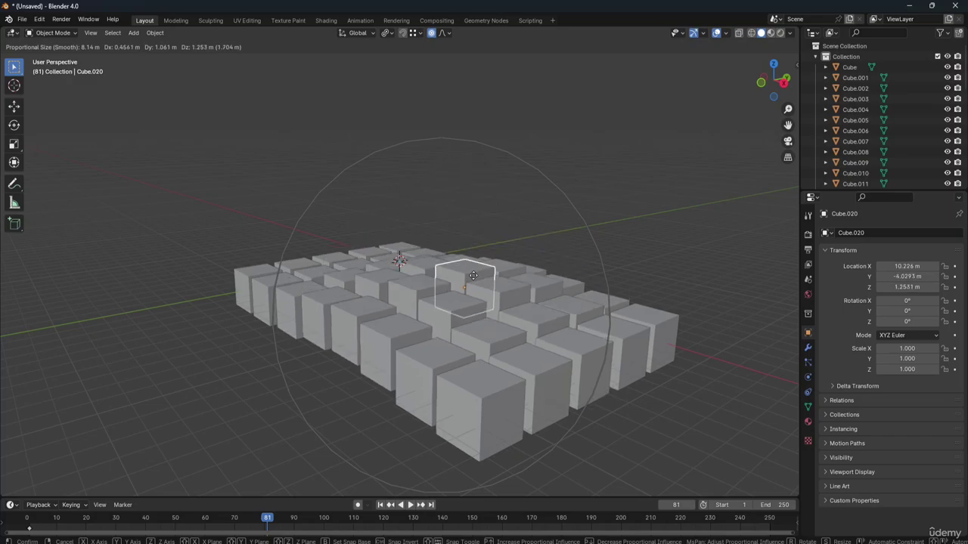
key(x)
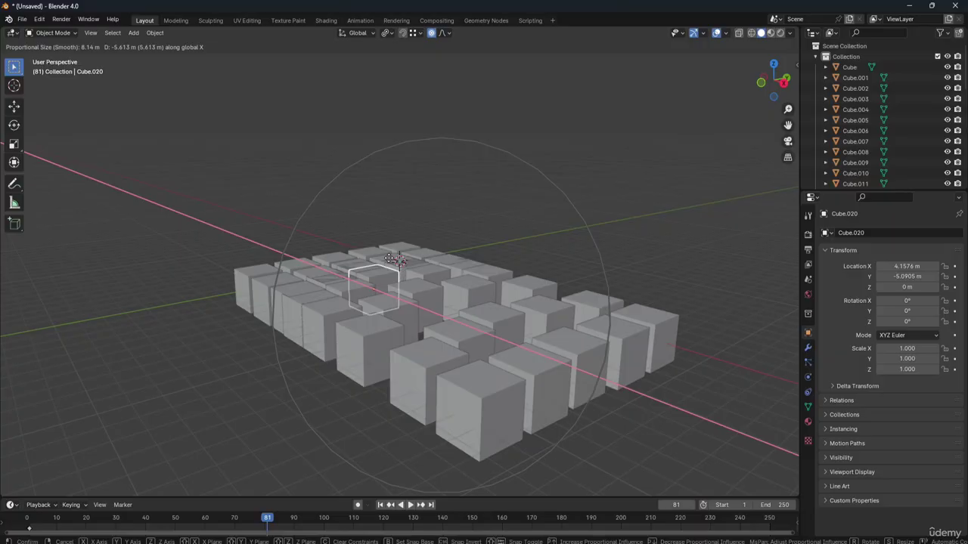
key(z)
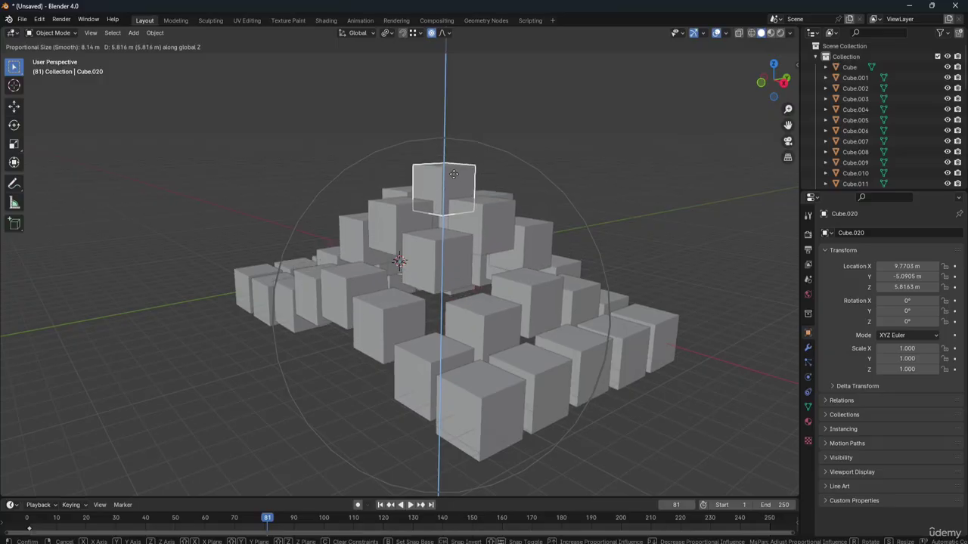
click(453, 178)
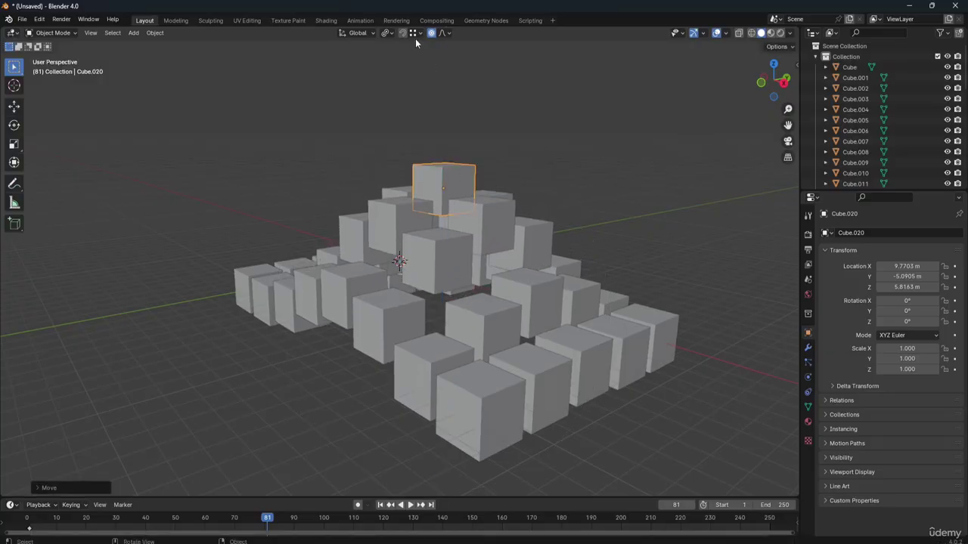
Step: Keep the proportional size at 8.14 m and change the proportional editing falloff to Sphere
click(445, 34)
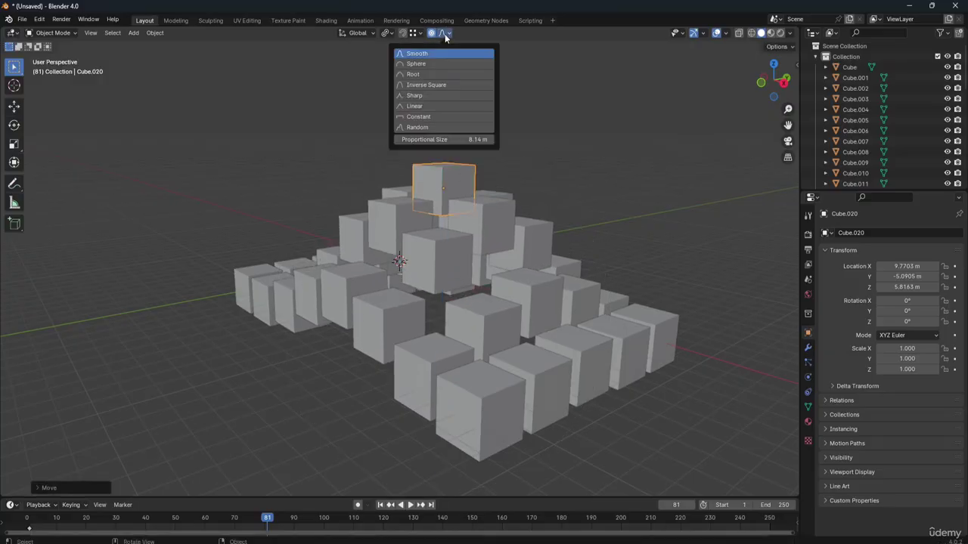
click(435, 143)
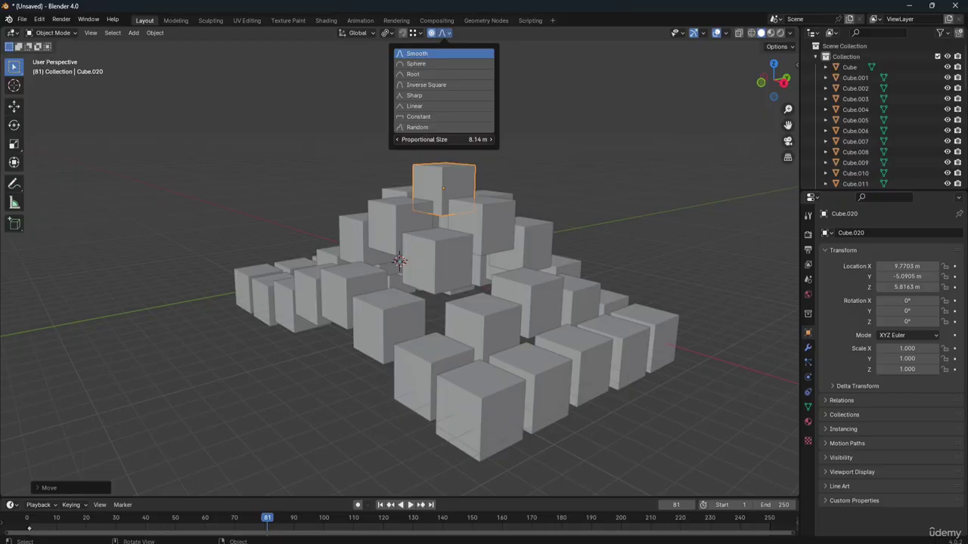
click(435, 143)
key(Return)
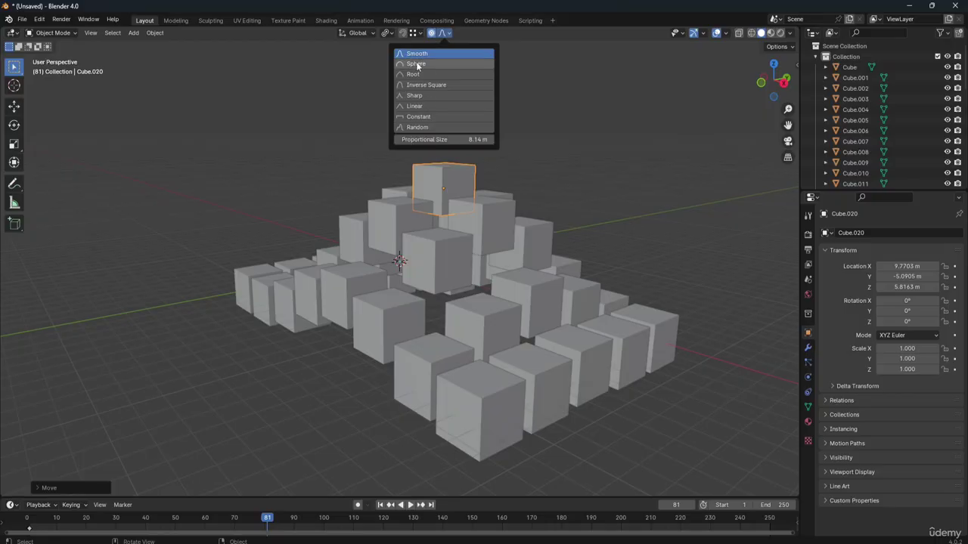
click(416, 64)
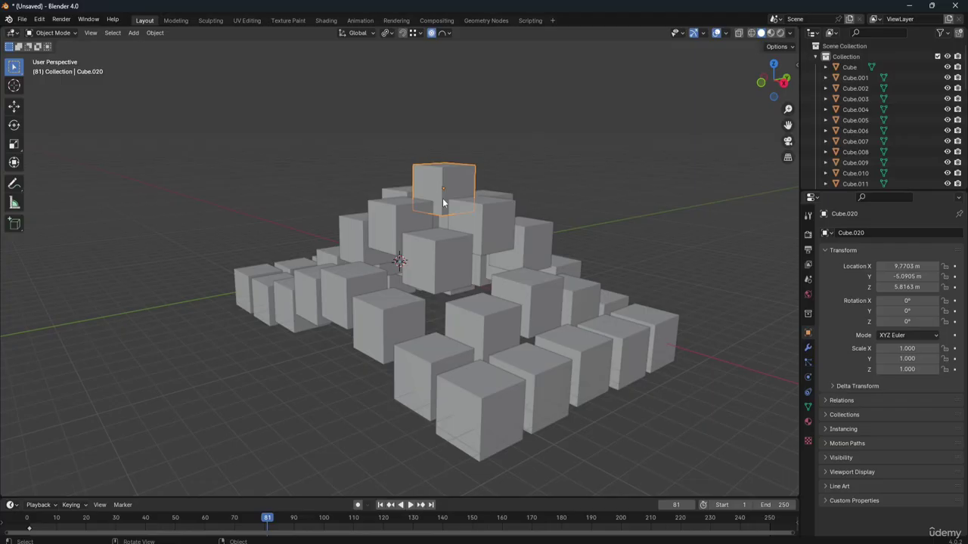
click(443, 264)
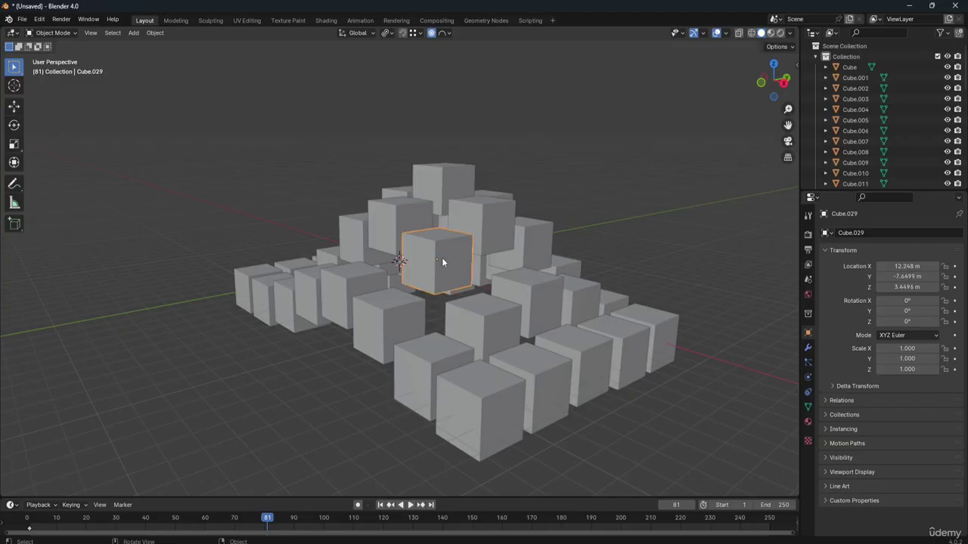
click(445, 34)
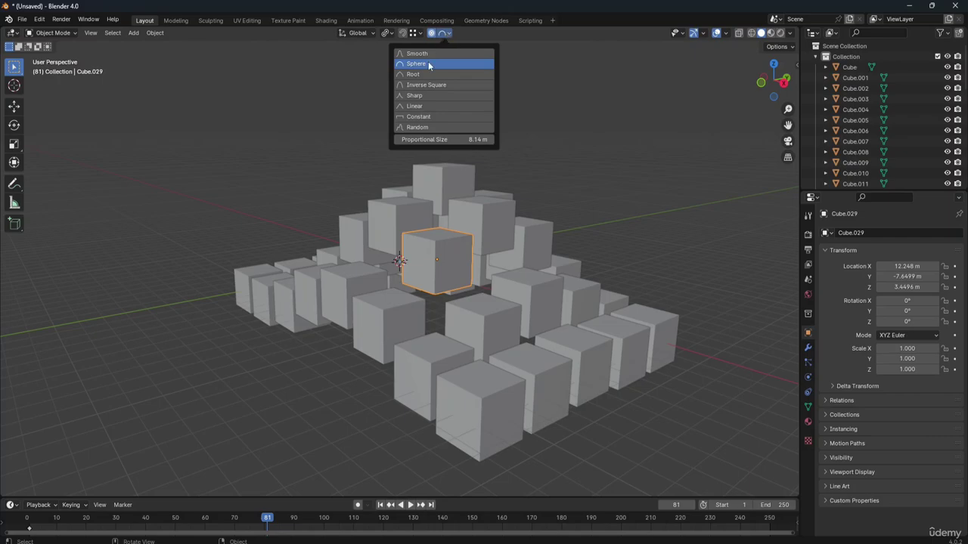
click(428, 65)
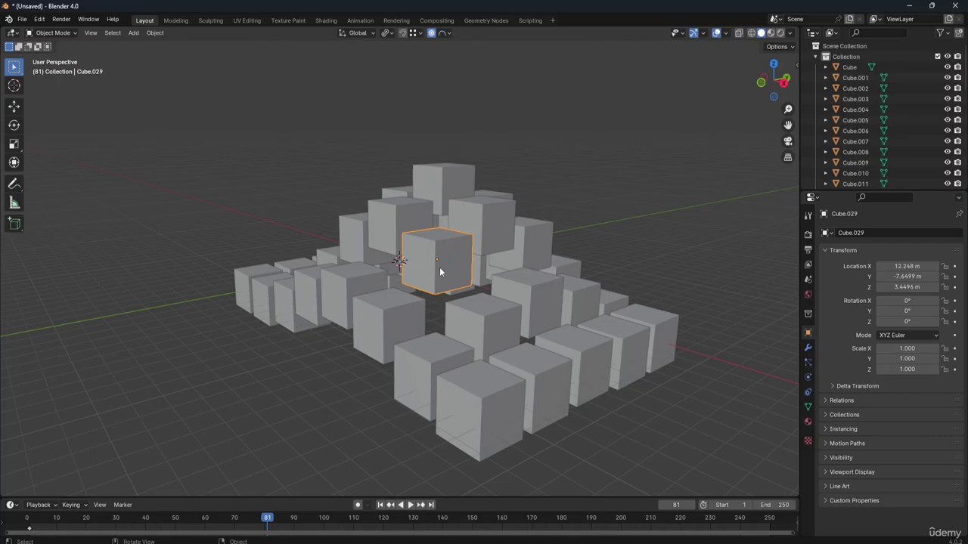
scroll(439, 267, up, 3)
scroll(440, 267, down, 5)
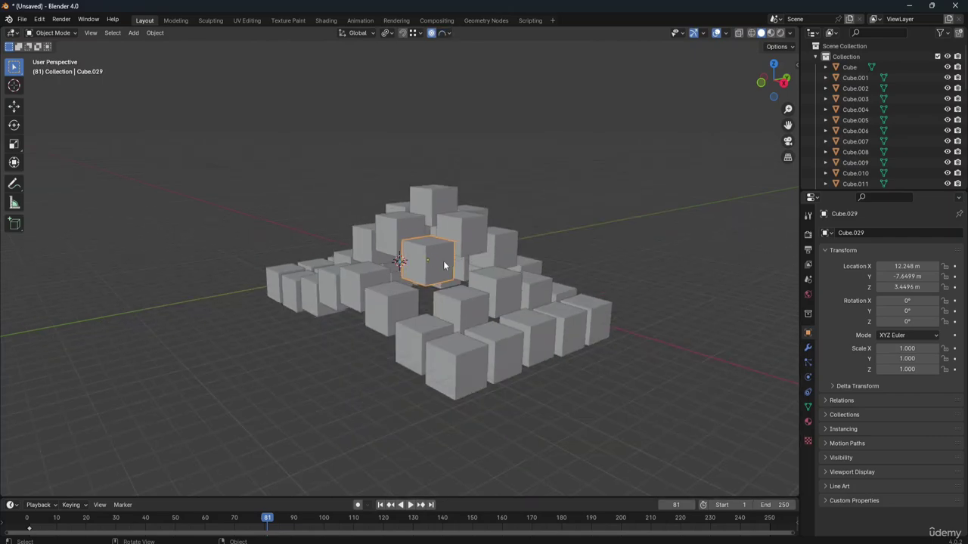
click(444, 266)
Step: Set the proportional falloff to Smooth and raise the grid's topmost cube to about X 9.46, Y -5.04, Z 7.01 m
click(434, 196)
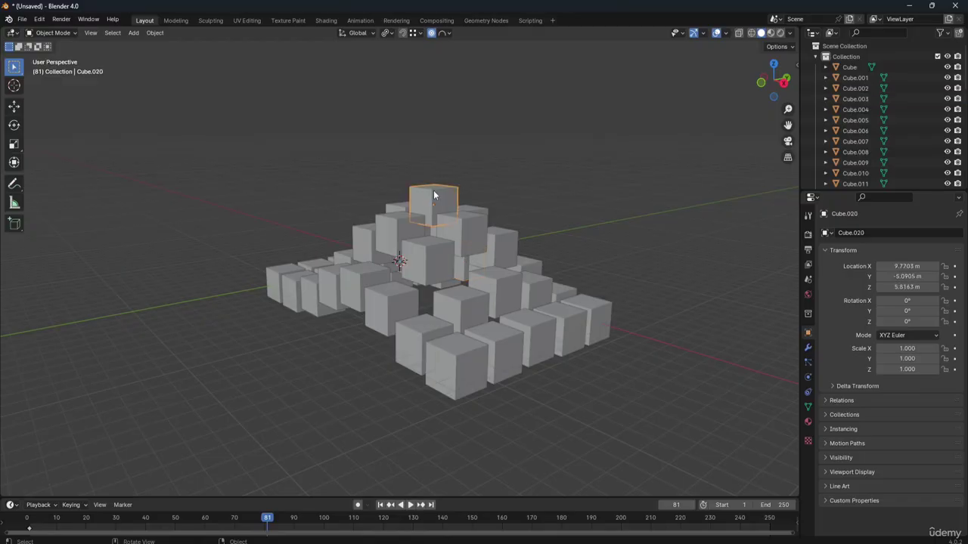
click(449, 32)
scroll(434, 204, up, 6)
scroll(434, 204, down, 6)
scroll(434, 204, up, 7)
scroll(434, 205, down, 7)
key(g)
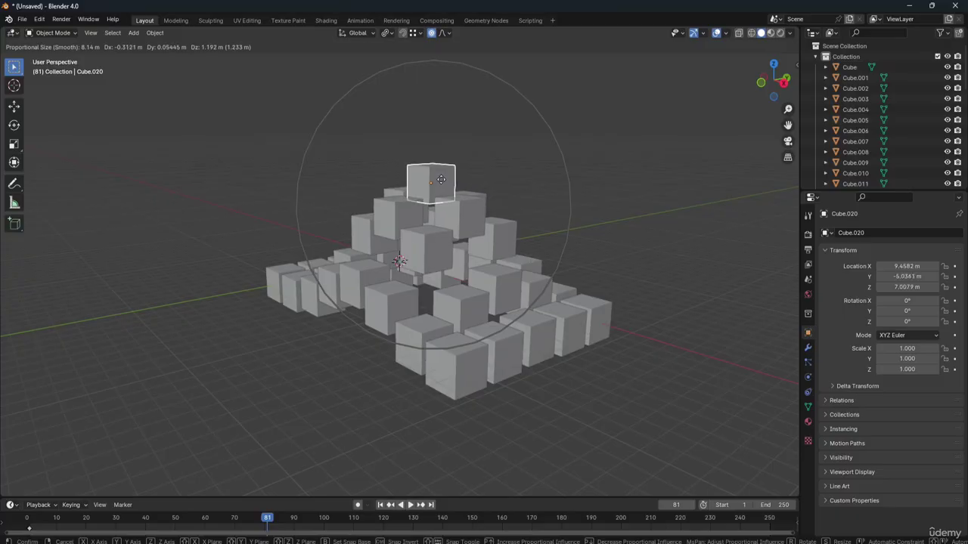
click(432, 134)
Step: Change the proportional falloff to Sphere and move the topmost cube up to about X 9.04, Y -4.37, Z 10.15 m
click(440, 34)
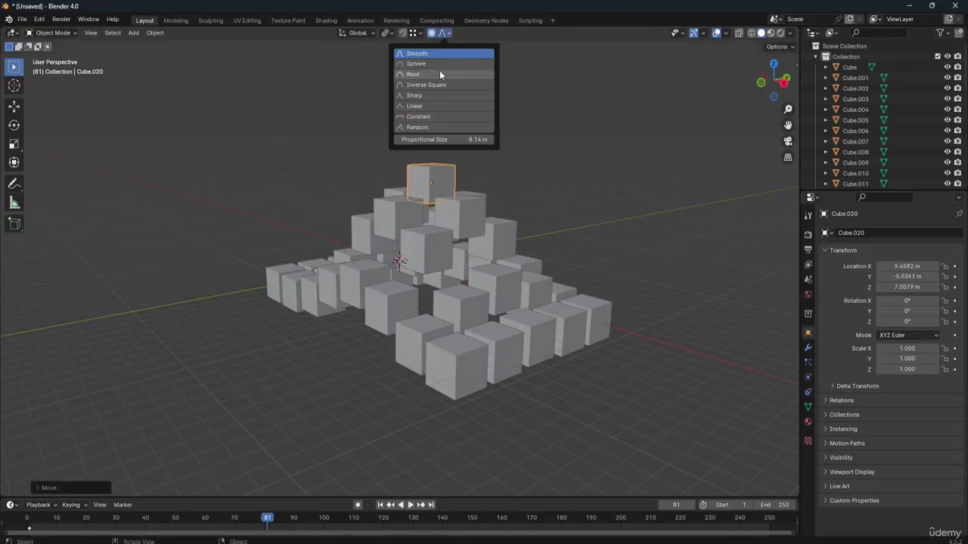
click(435, 65)
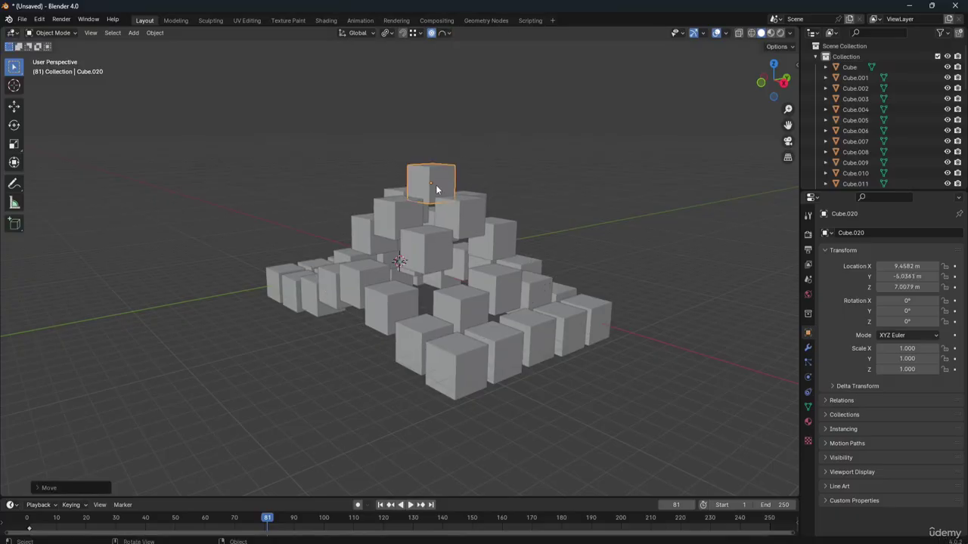
key(g)
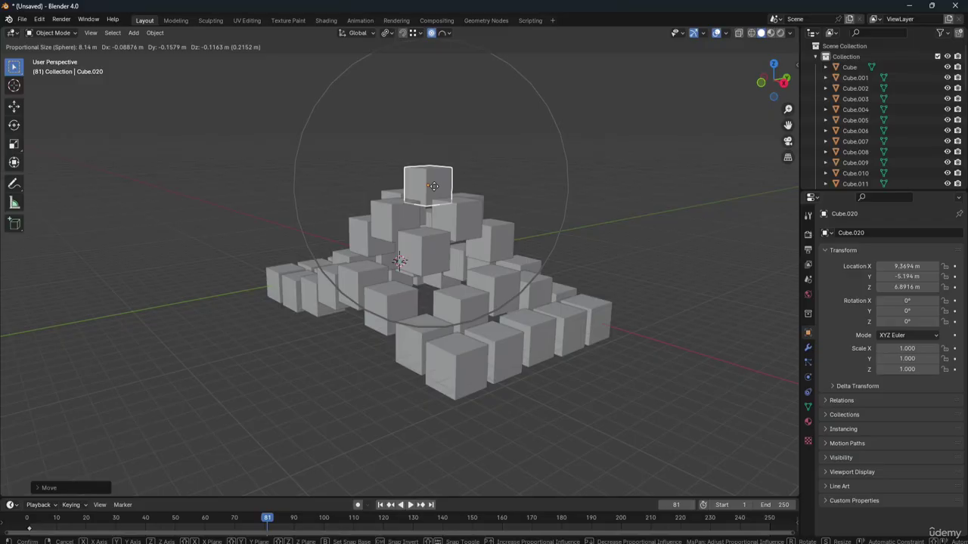
click(435, 124)
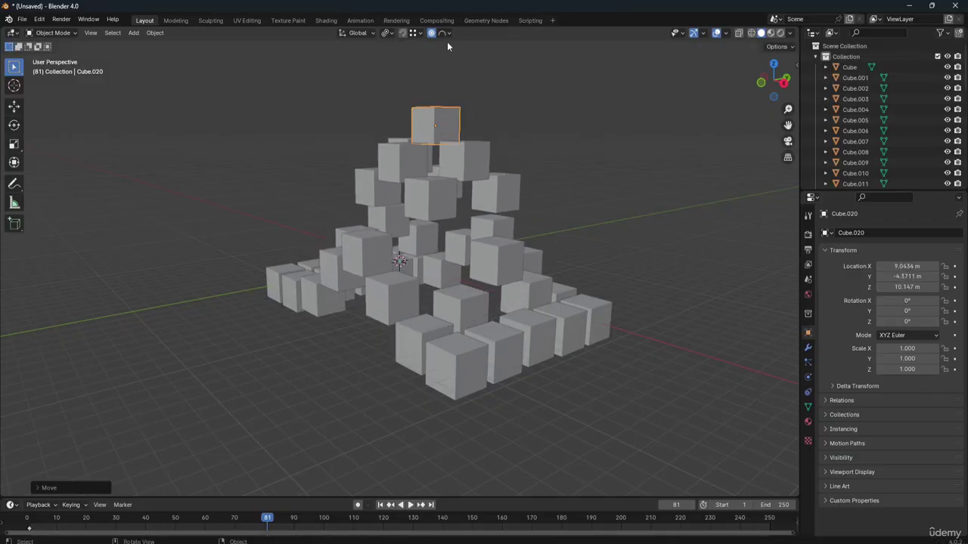
Step: Switch the falloff to Root and move the raised cube in front of the peak to about X 11.20, Y -7.71, Z 6.81 m
click(445, 33)
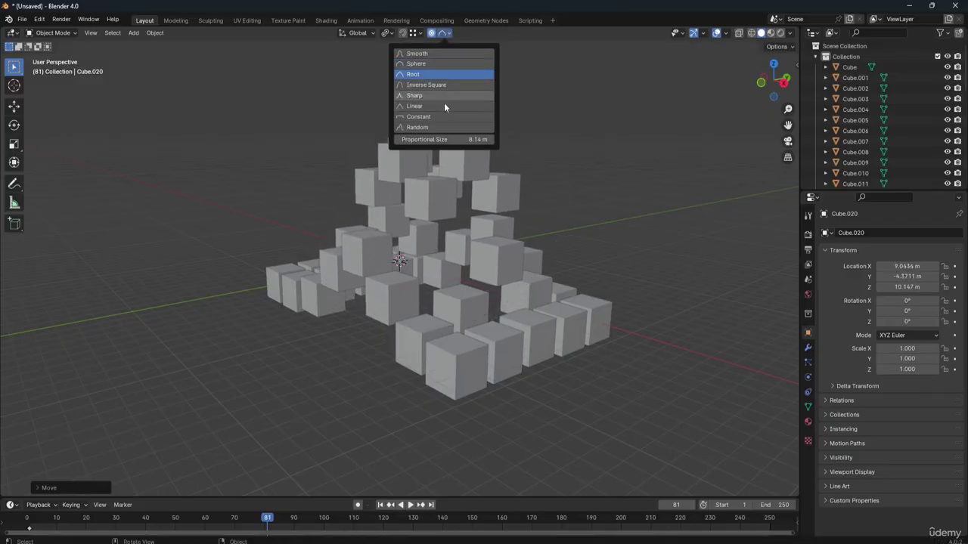
click(440, 76)
click(616, 177)
click(435, 212)
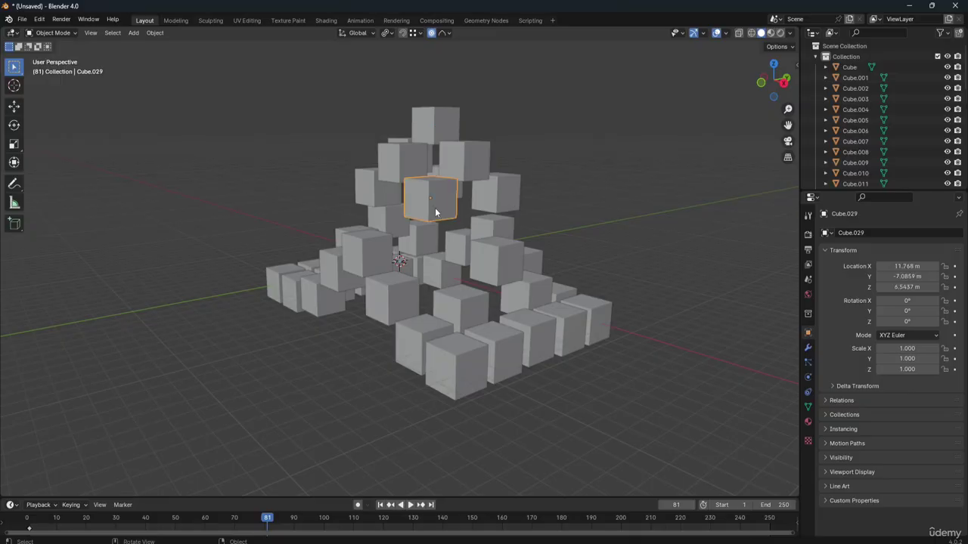
key(g)
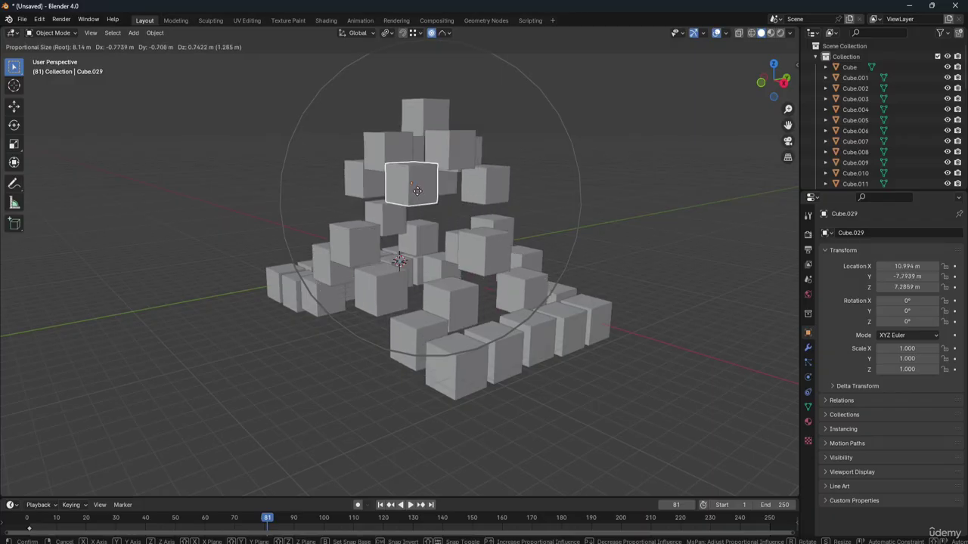
click(419, 202)
Step: Switch the falloff to Sharp and move the raised cube on the peak's +Y side to about X 14.24, Y 1.25, Z 7.51 m
drag(785, 83, 692, 84)
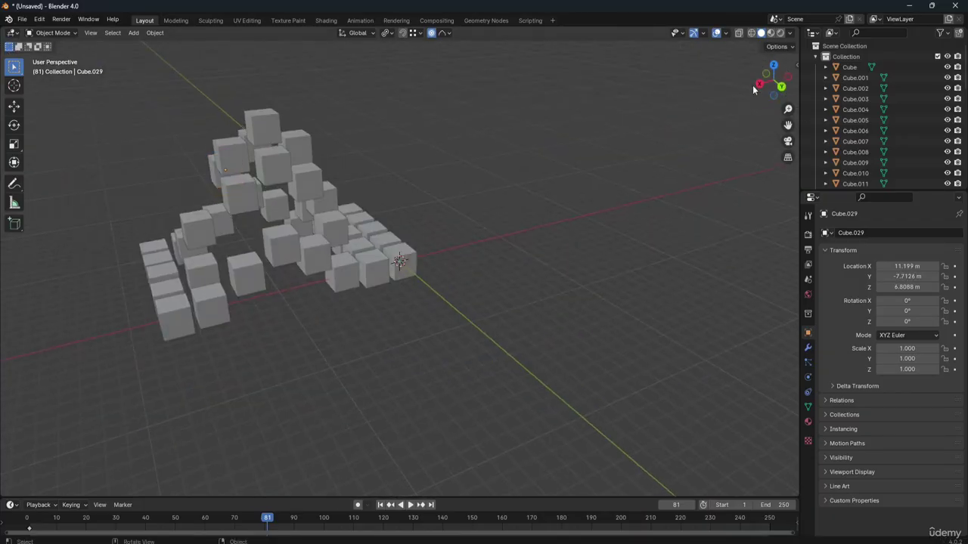
mouse_move(772, 82)
mouse_down()
mouse_move(737, 84)
mouse_move(730, 62)
mouse_move(696, 36)
mouse_move(643, 40)
mouse_move(567, 82)
mouse_move(593, 130)
mouse_move(700, 134)
mouse_move(813, 91)
mouse_move(756, 86)
mouse_up()
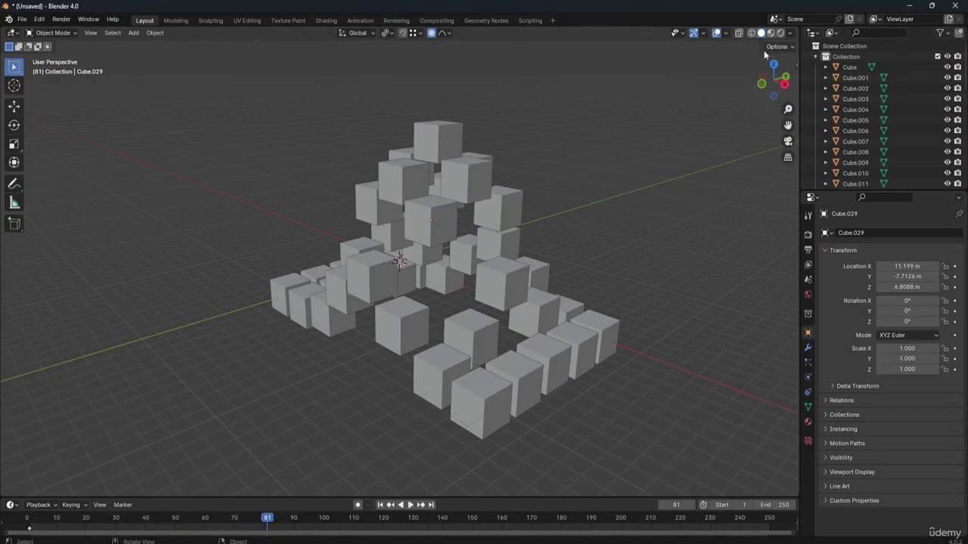
click(449, 34)
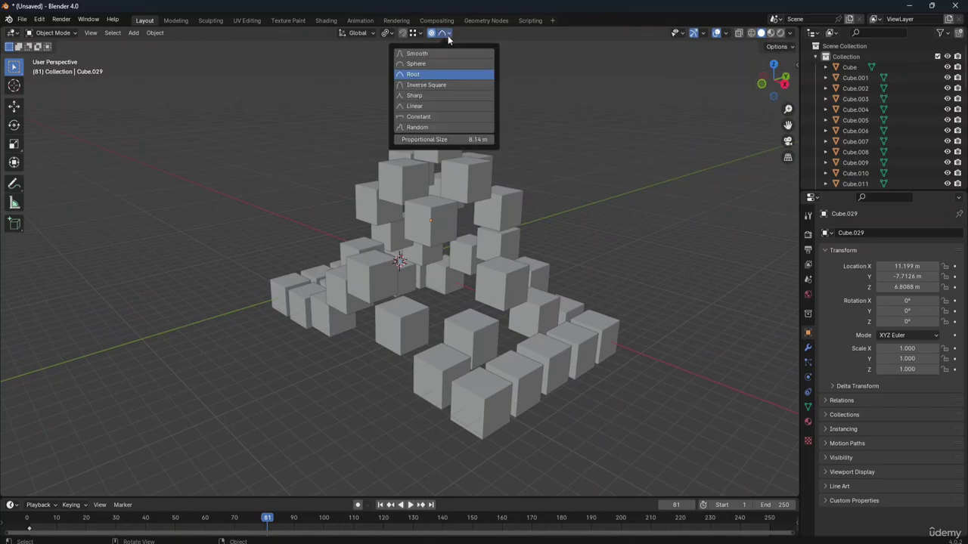
click(431, 97)
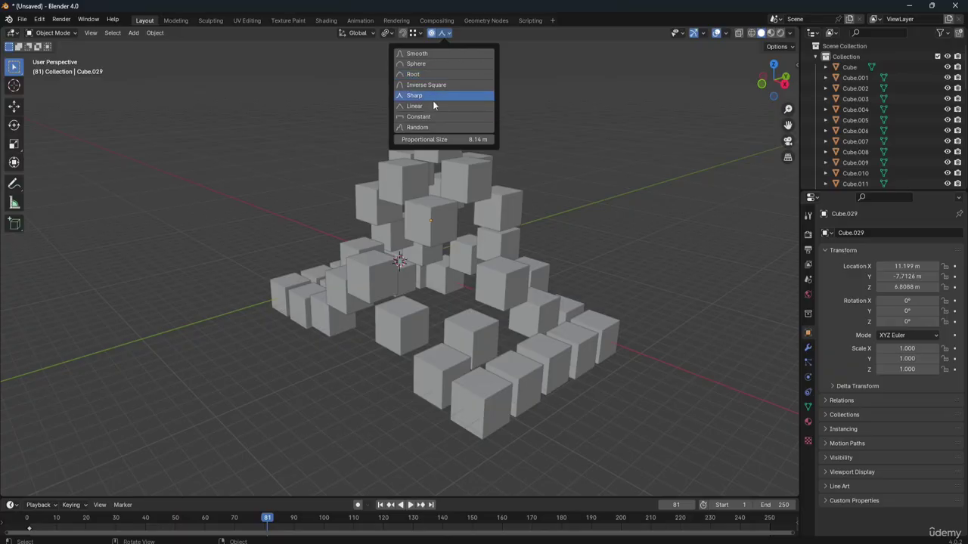
click(496, 213)
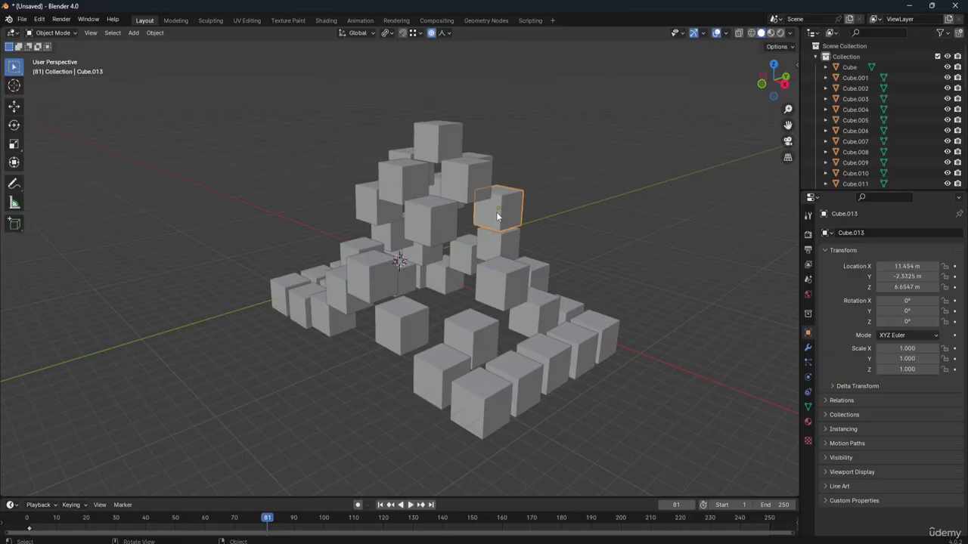
key(g)
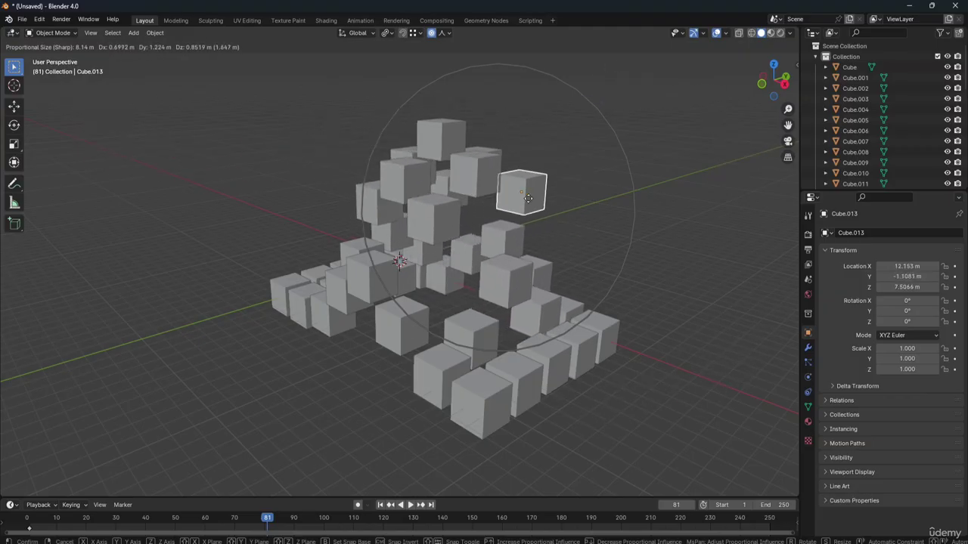
click(573, 196)
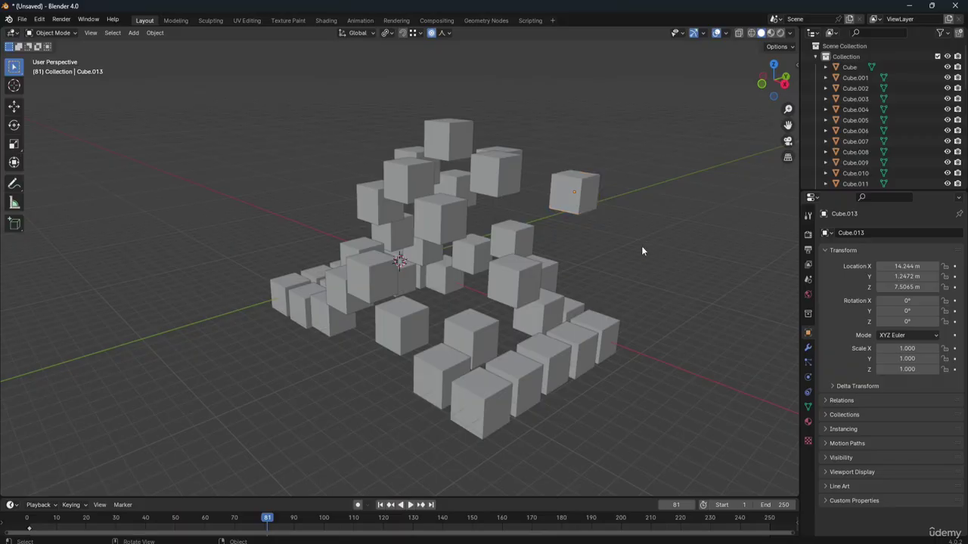
drag(773, 81, 455, 76)
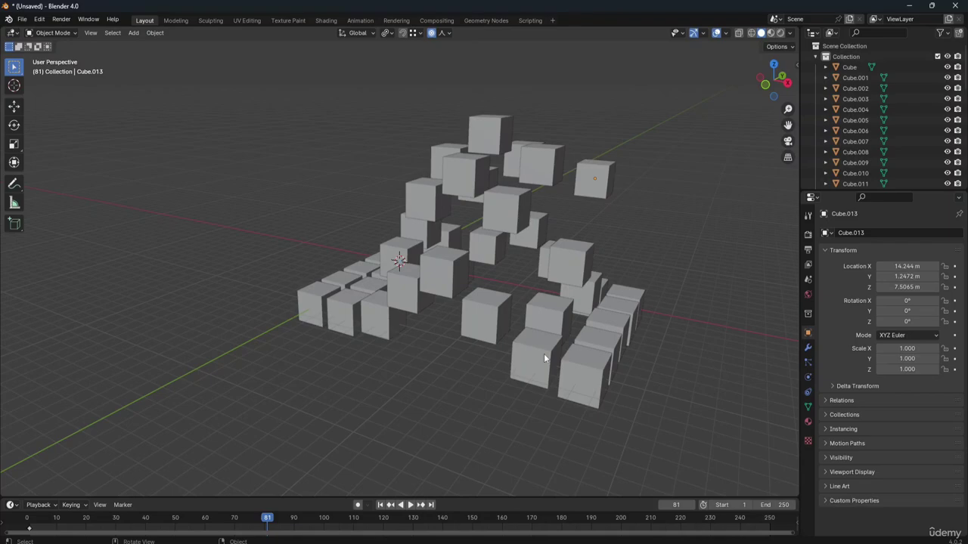